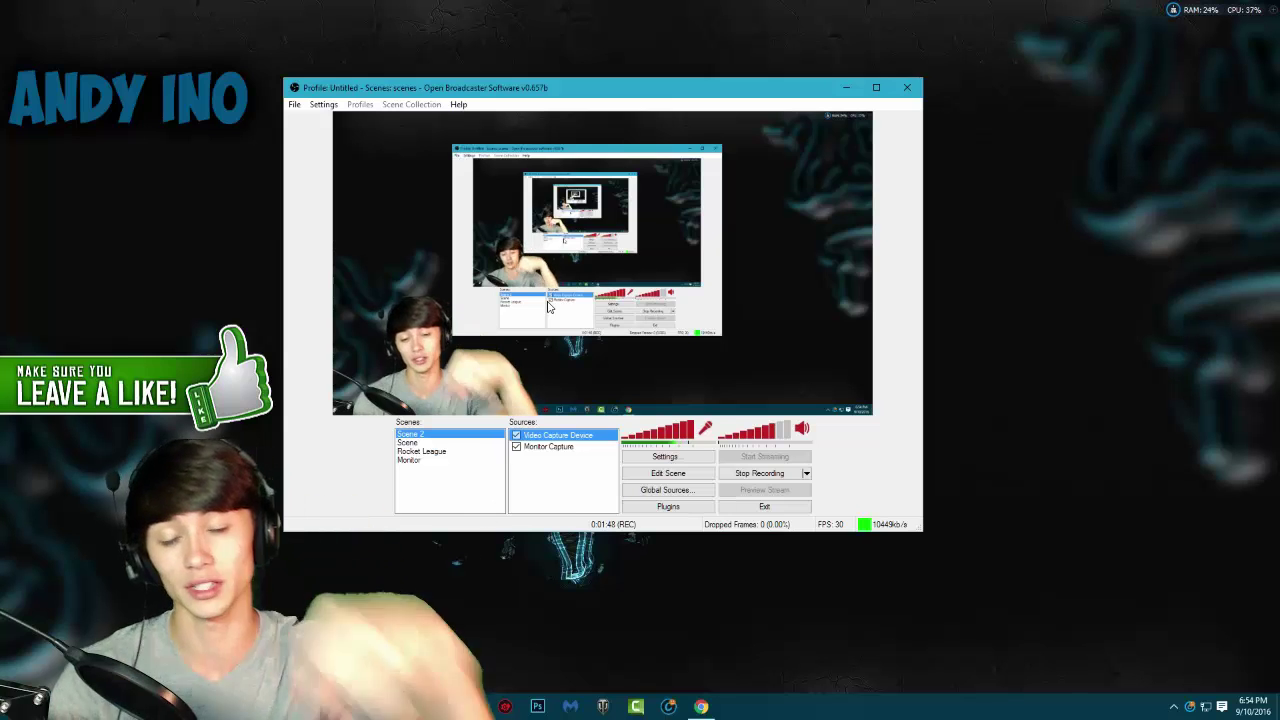
left_click_drag(627, 92, 623, 76)
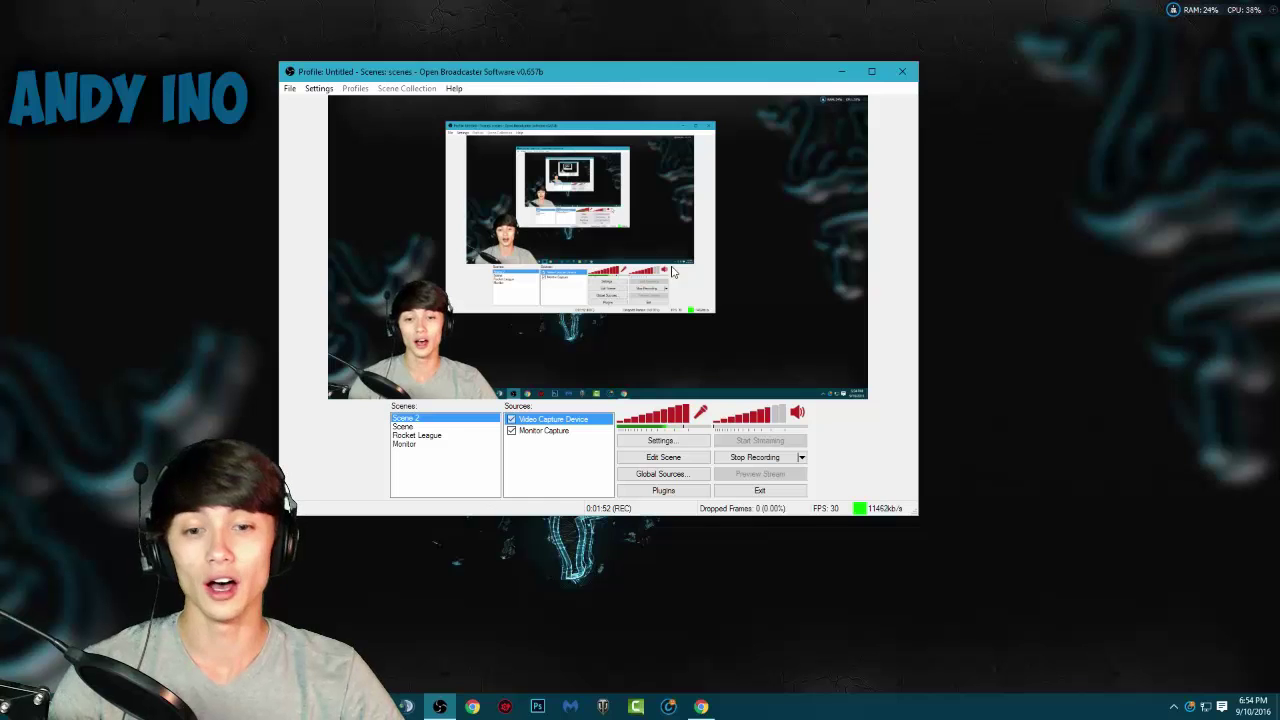
left_click_drag(607, 73, 599, 74)
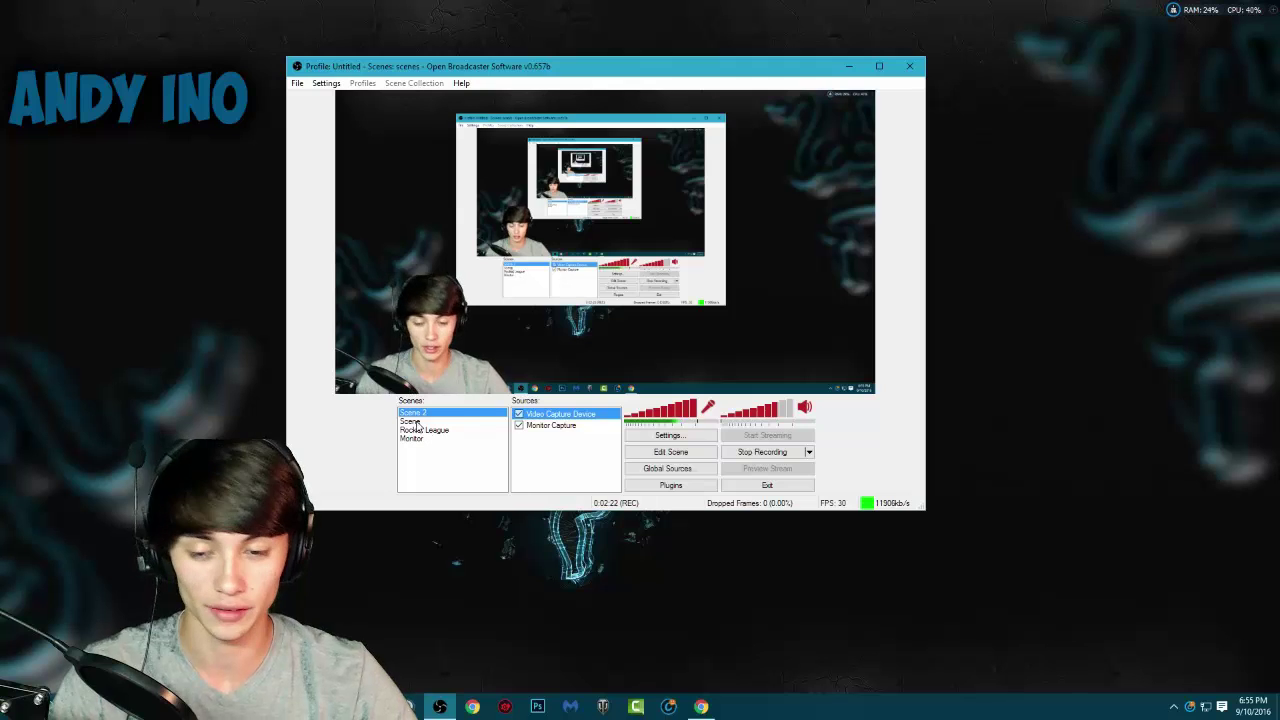
right_click(426, 458)
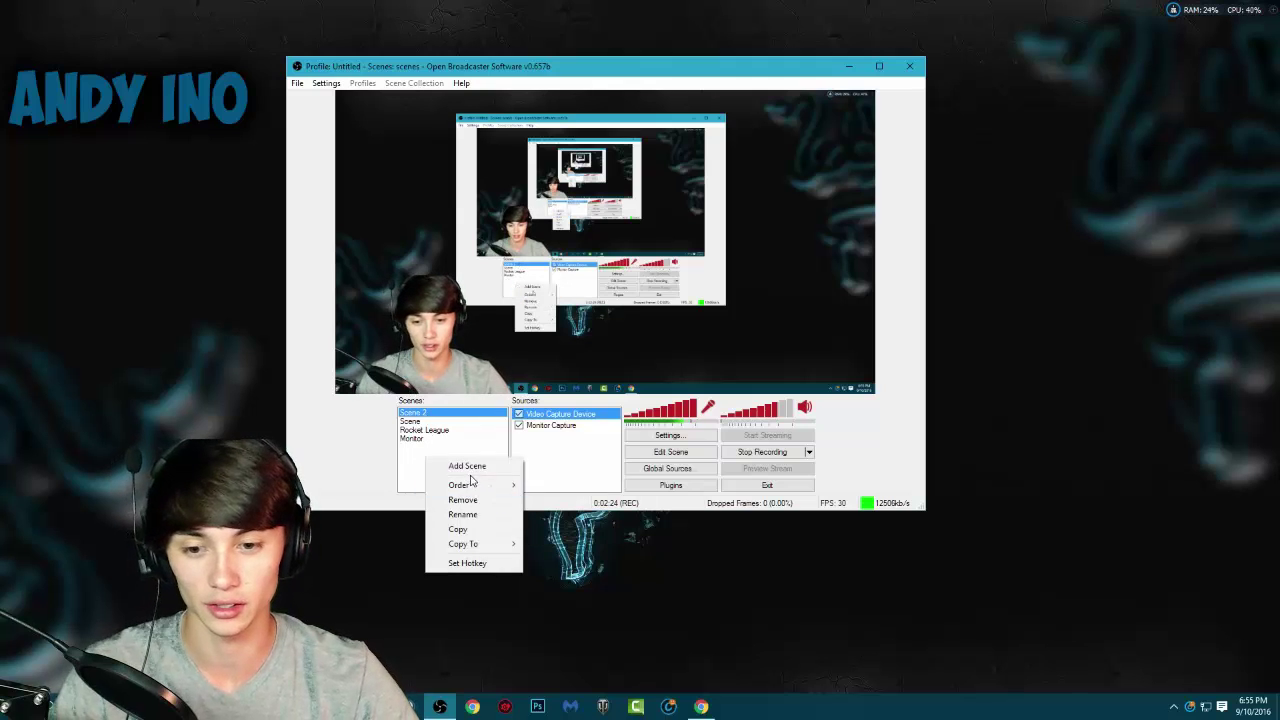
left_click(454, 425)
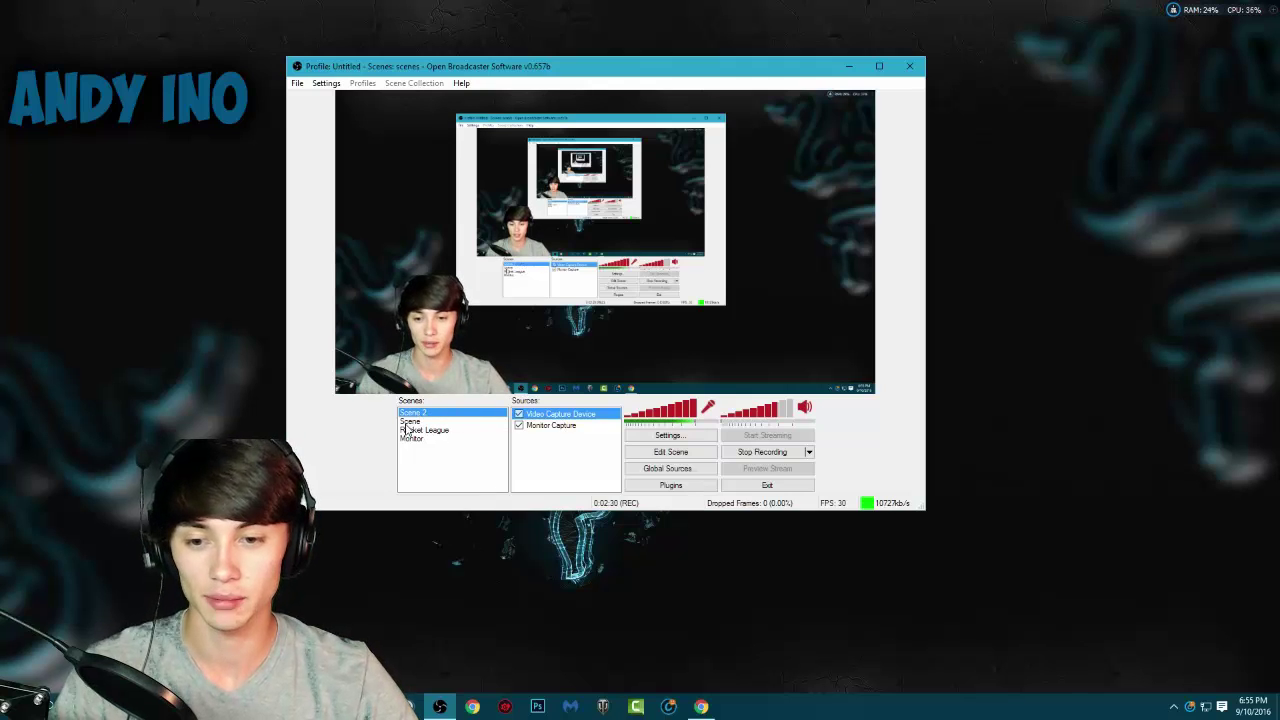
Add a Video Capture Device source named Webc to Scene 2.
right_click(520, 452)
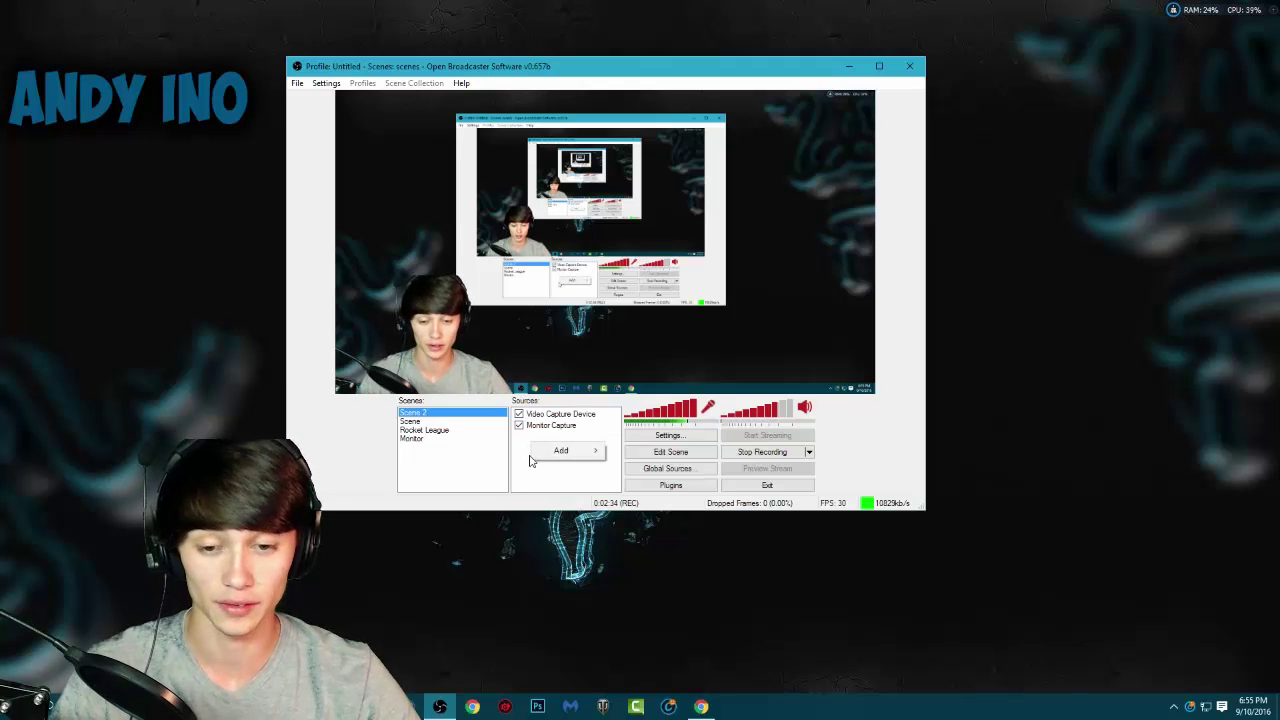
left_click(532, 450)
right_click(532, 450)
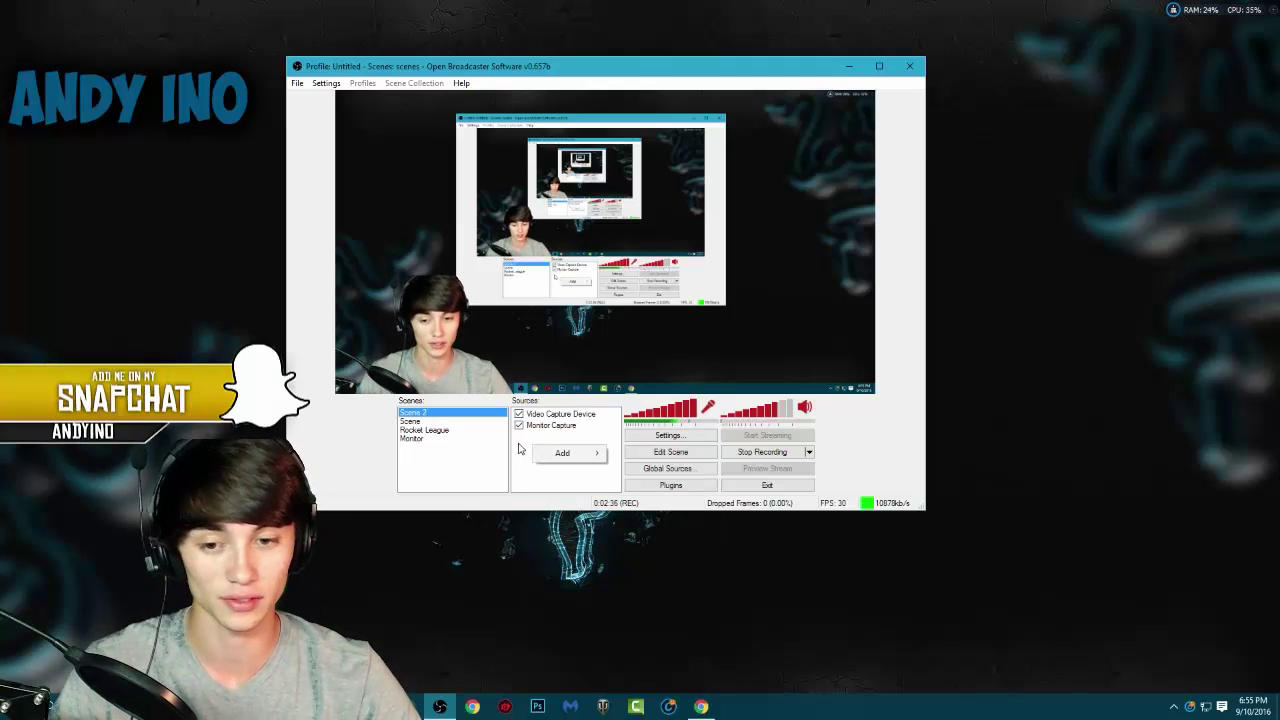
right_click(516, 446)
left_click(540, 470)
right_click(522, 442)
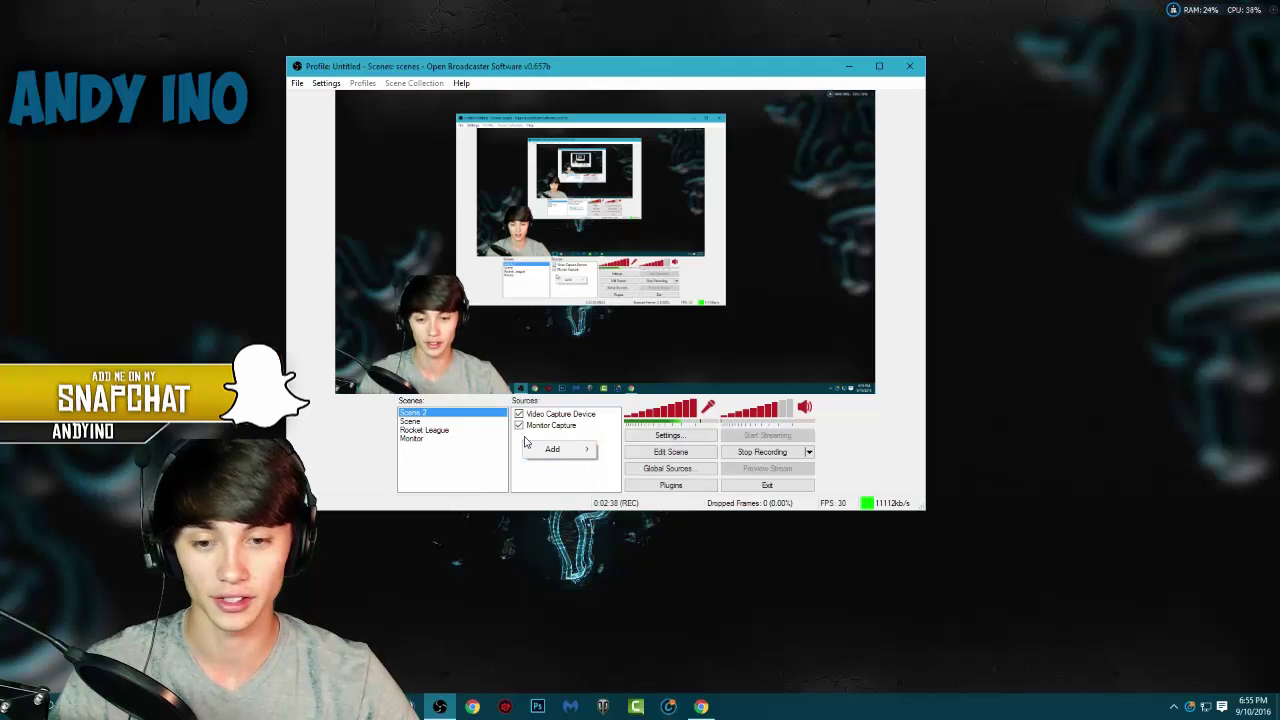
mouse_move(552, 449)
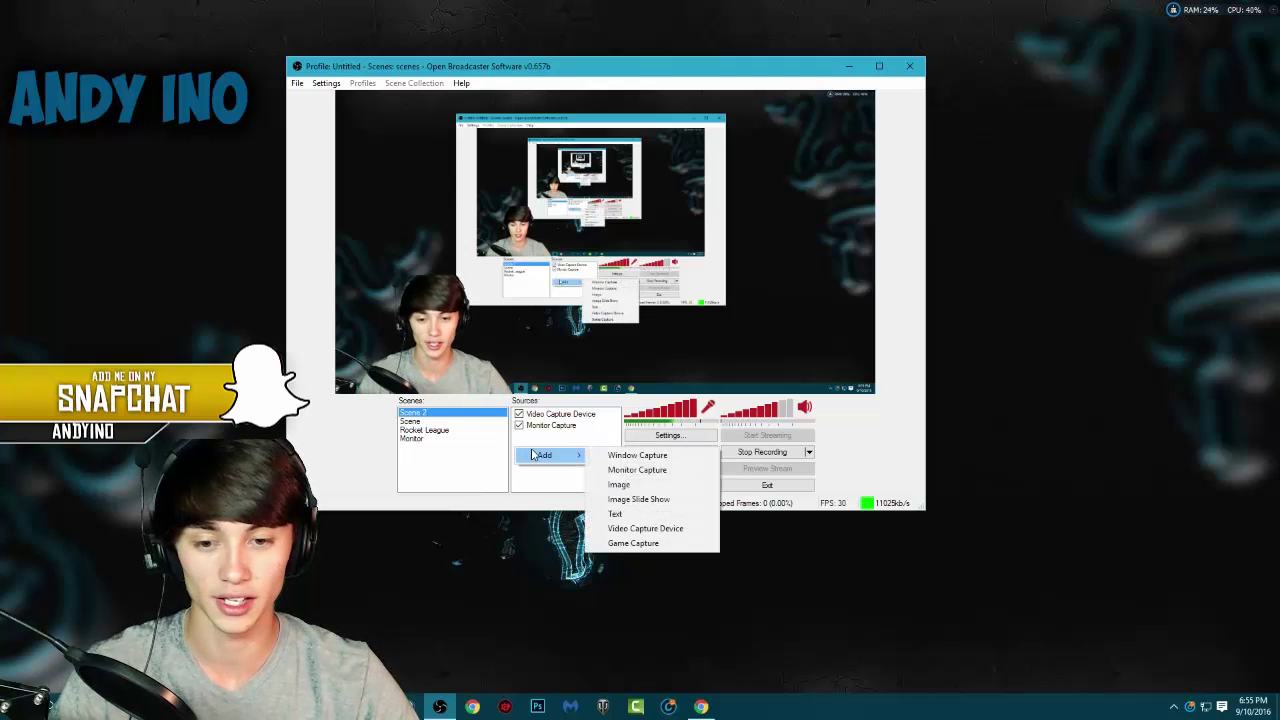
left_click(648, 523)
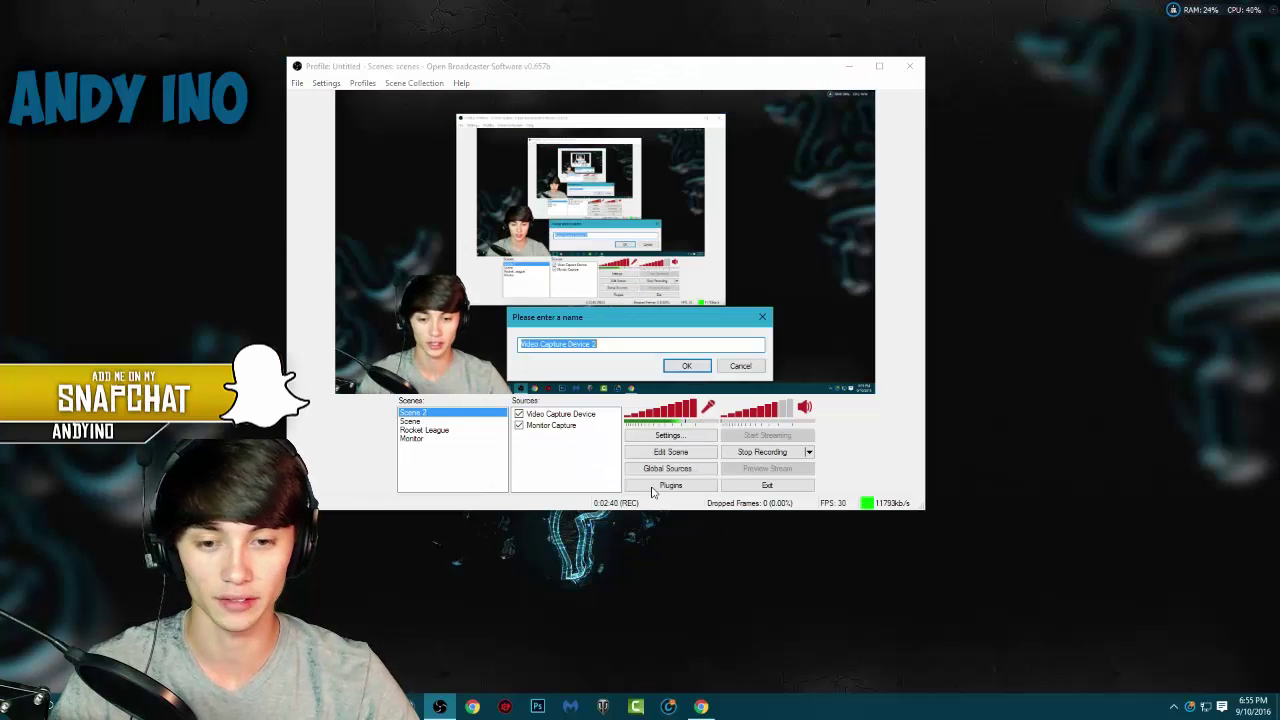
left_click(687, 366)
type("We")
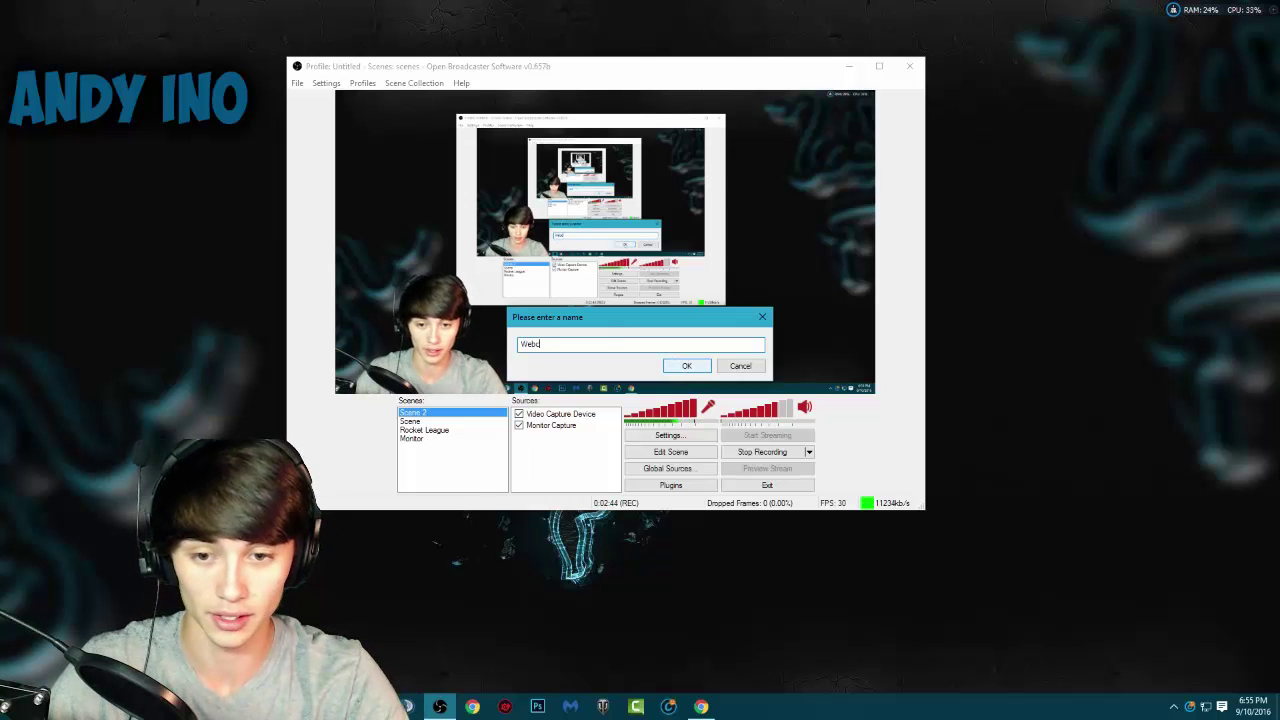
type("bc")
left_click(687, 366)
Choose the Logitech HD Pro Webcam C920 as the capture device for the new source.
left_click_drag(668, 169, 1051, 204)
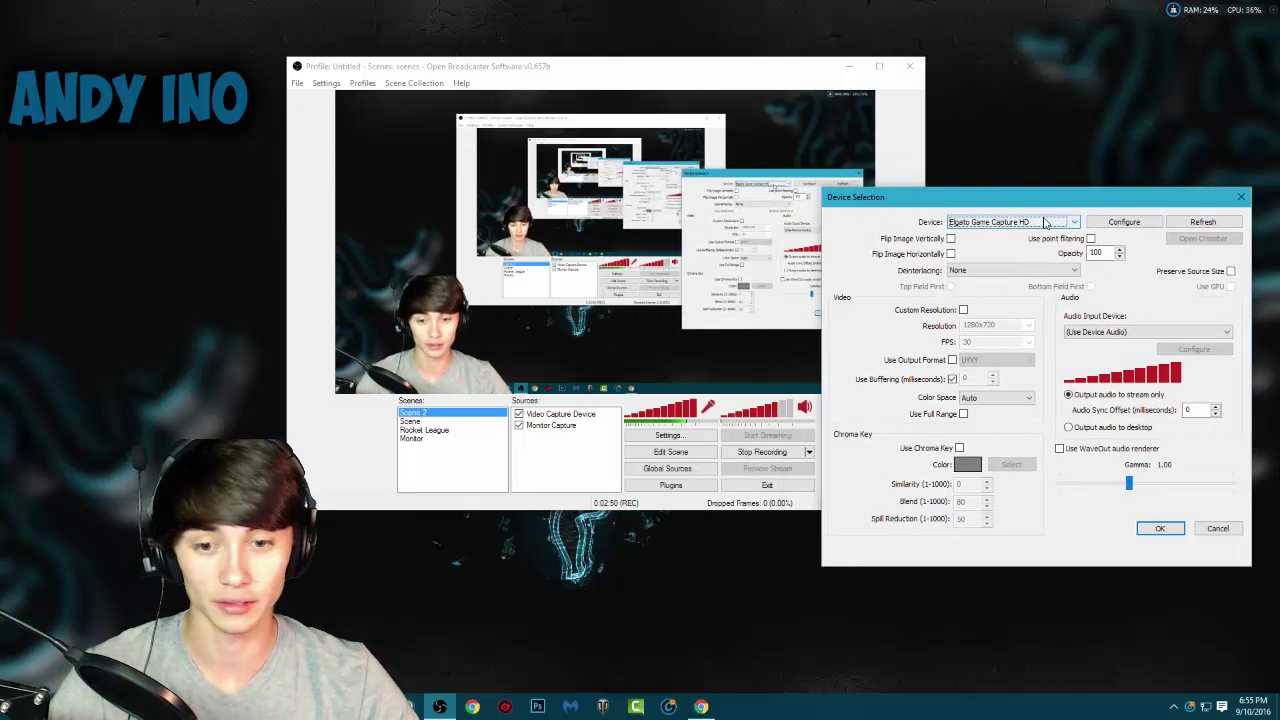
left_click(1060, 229)
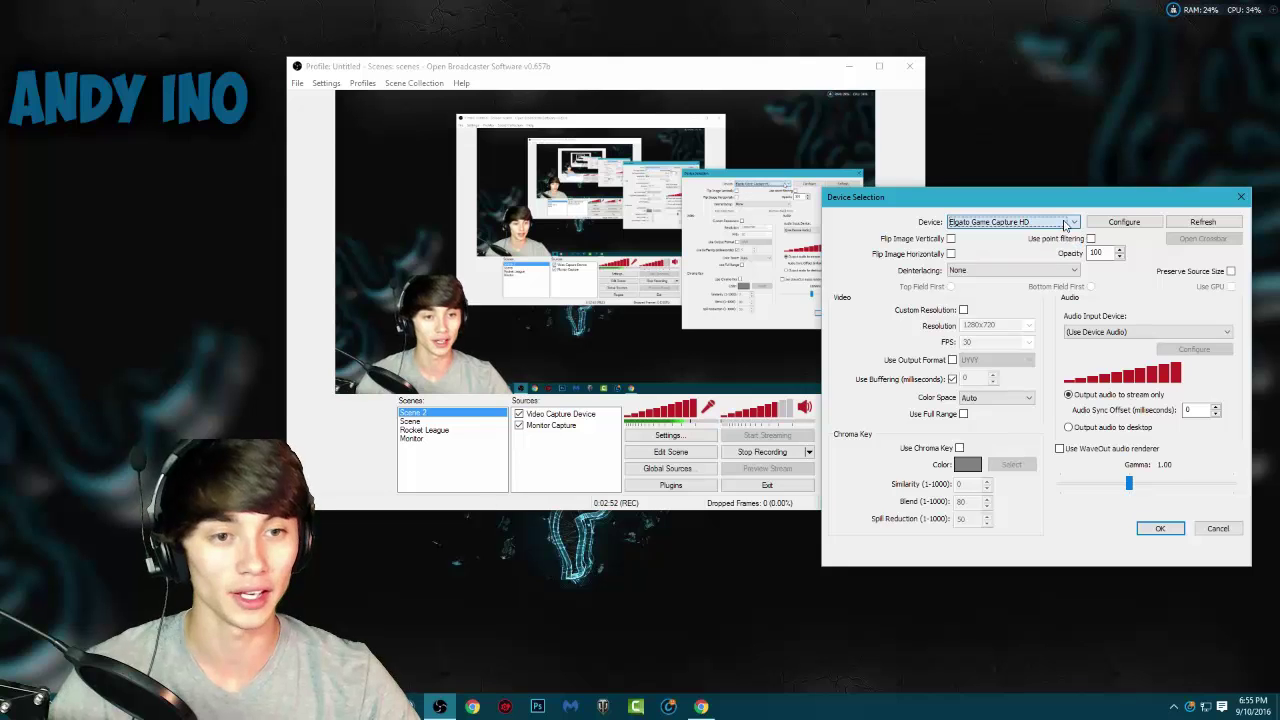
left_click(999, 227)
left_click(1075, 222)
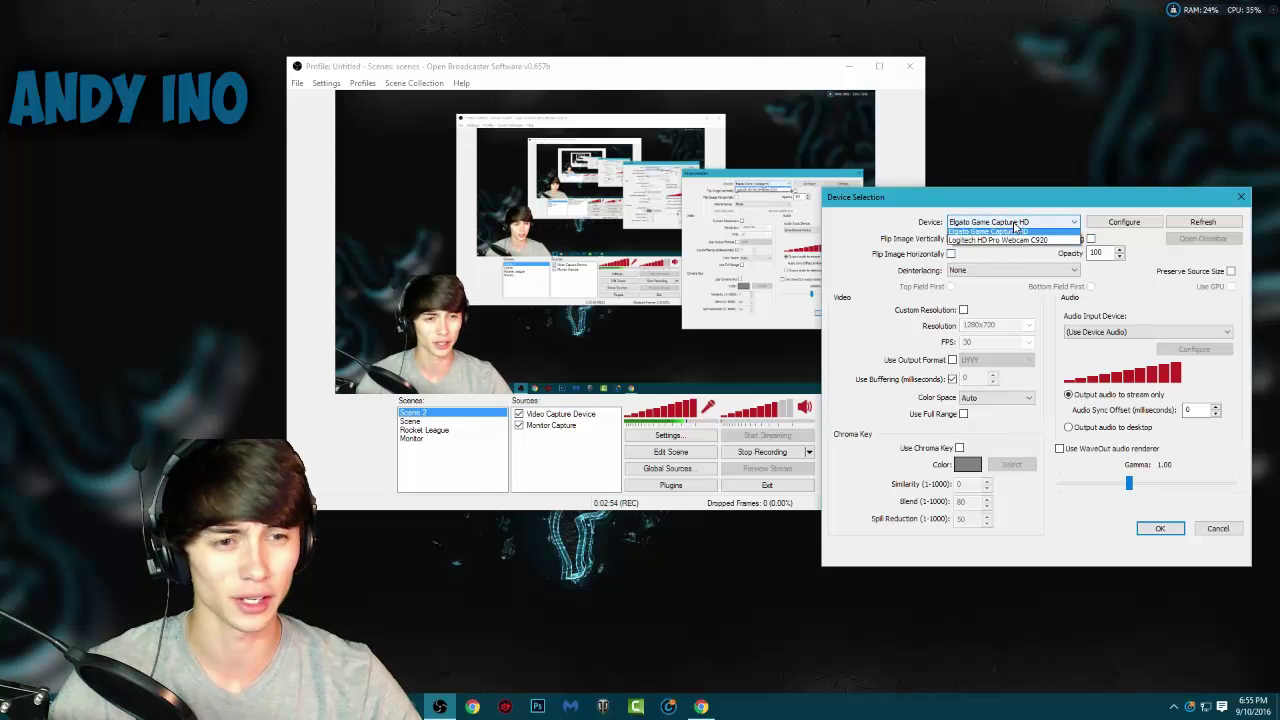
left_click(1076, 221)
left_click(1076, 221)
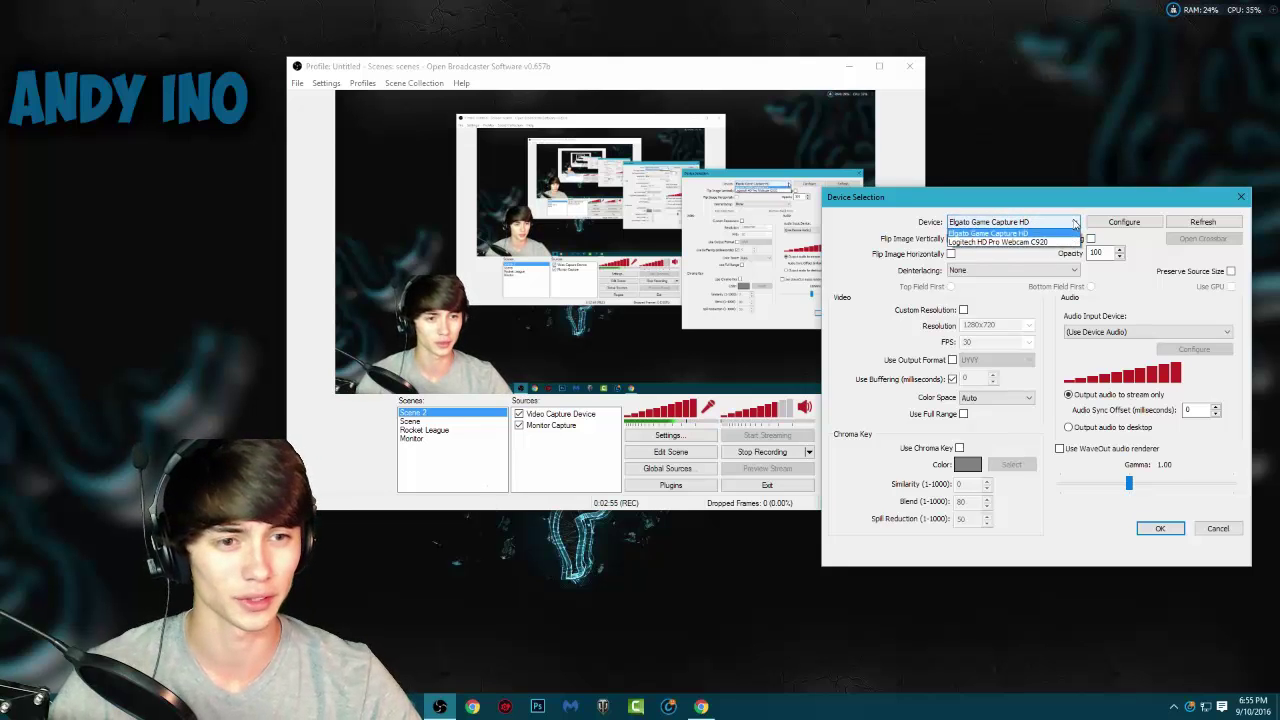
left_click(988, 248)
left_click(1012, 222)
left_click(990, 243)
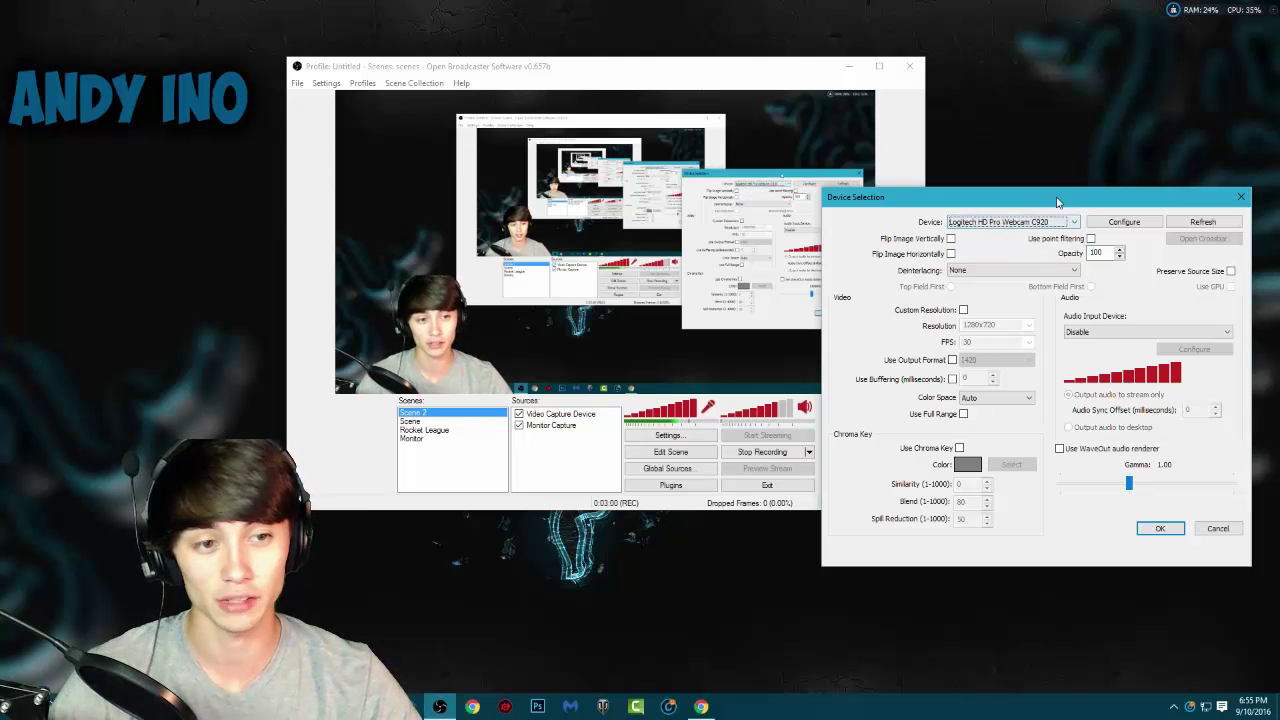
Open the Logitech webcam's configuration window and arrange it in front of the device settings.
left_click_drag(1057, 203, 961, 192)
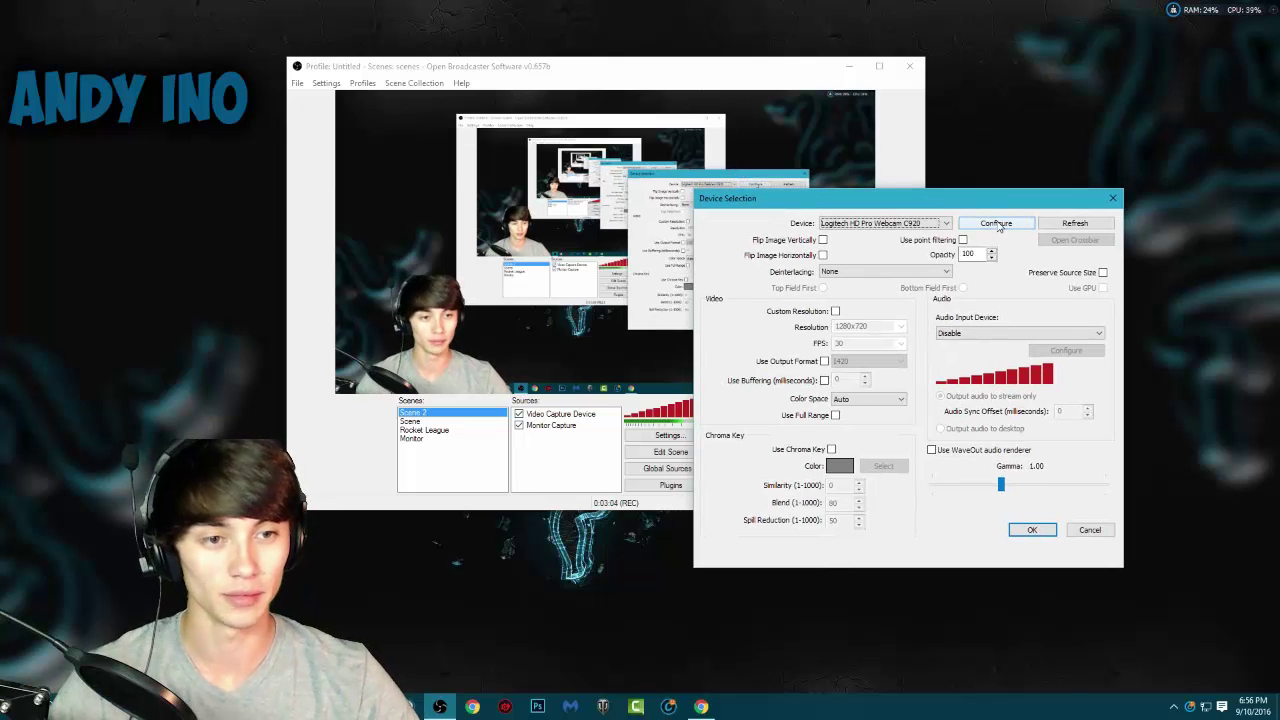
left_click(998, 224)
left_click_drag(655, 140, 949, 173)
left_click_drag(723, 201, 817, 196)
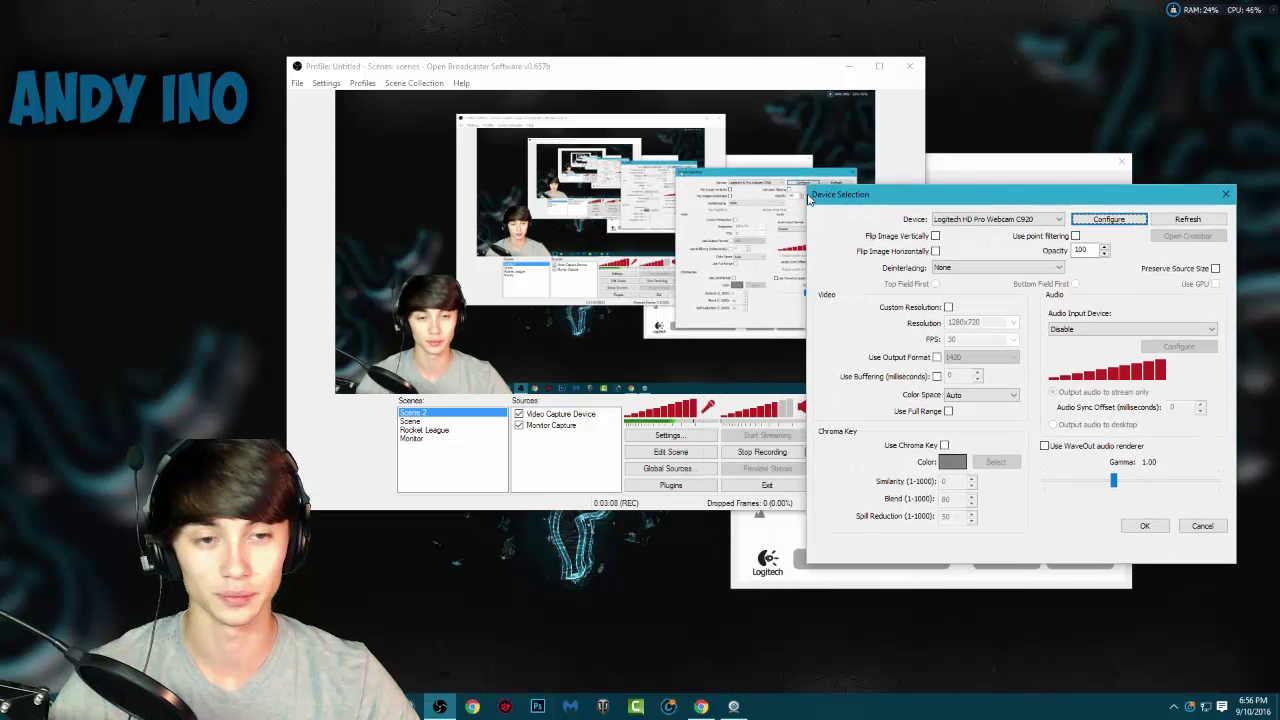
left_click_drag(931, 166, 950, 161)
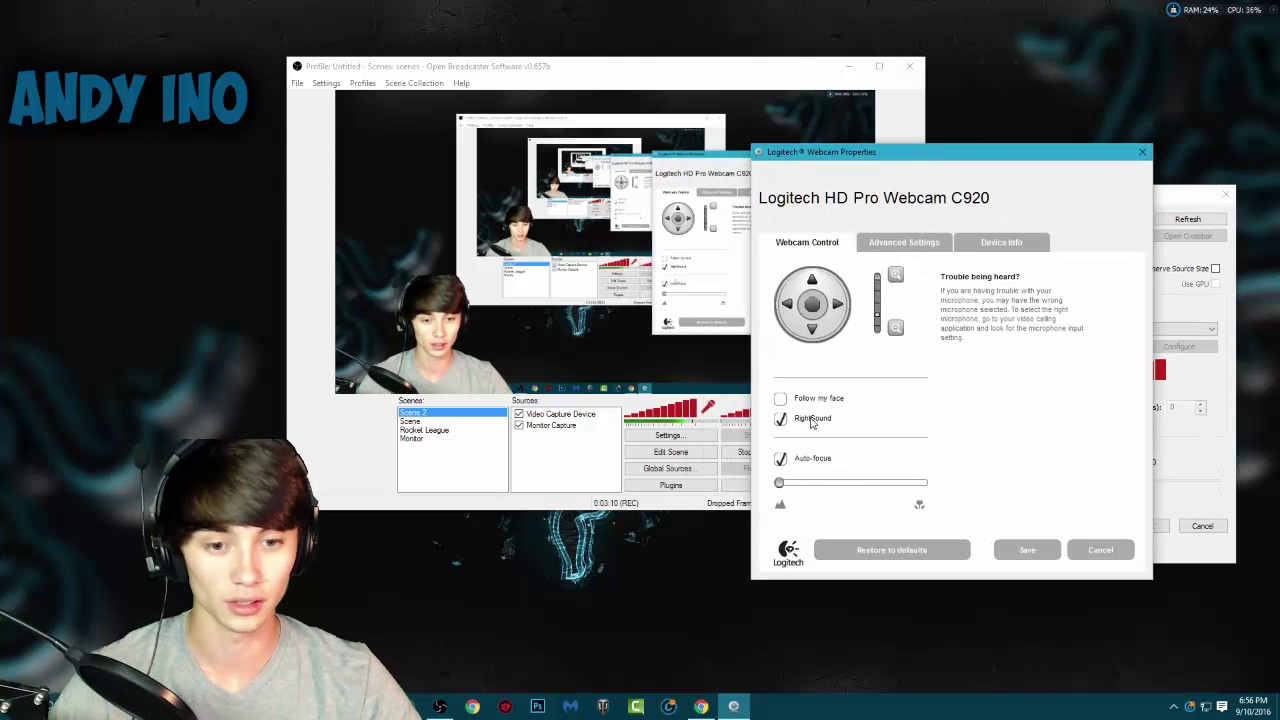
Turn the webcam's auto-focus off and back on.
left_click(781, 459)
left_click_drag(779, 483, 646, 513)
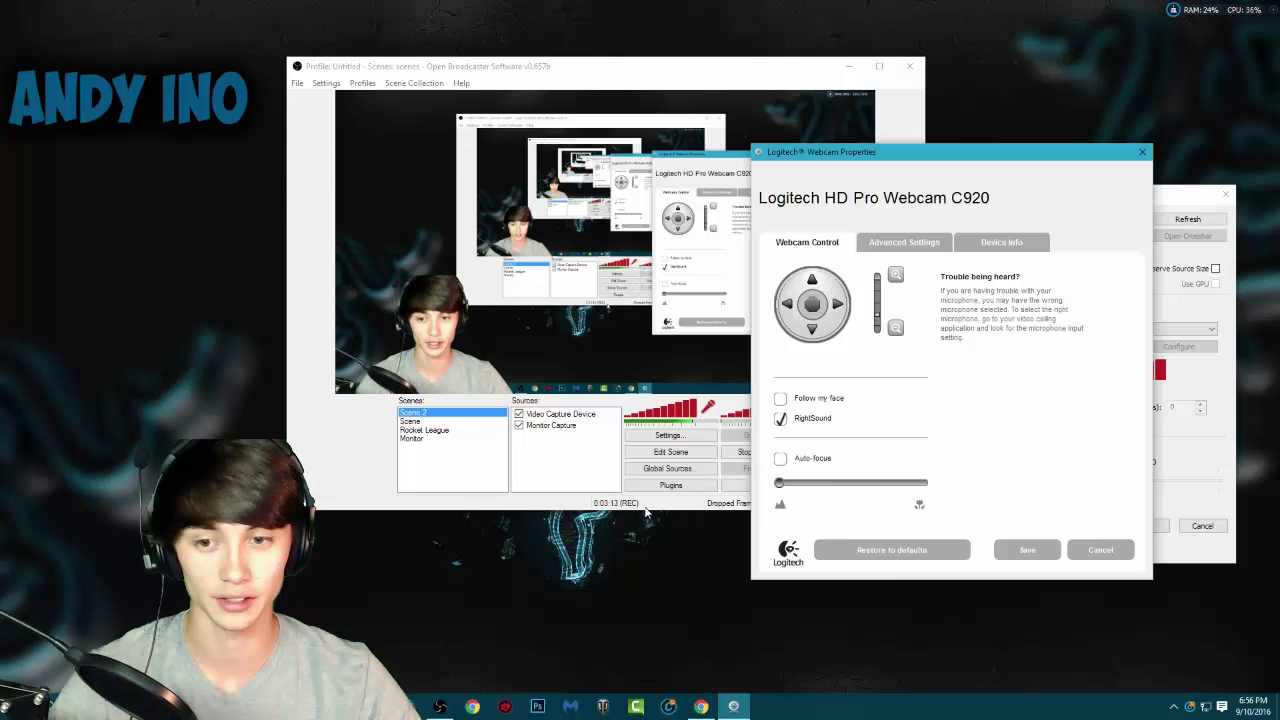
left_click(798, 462)
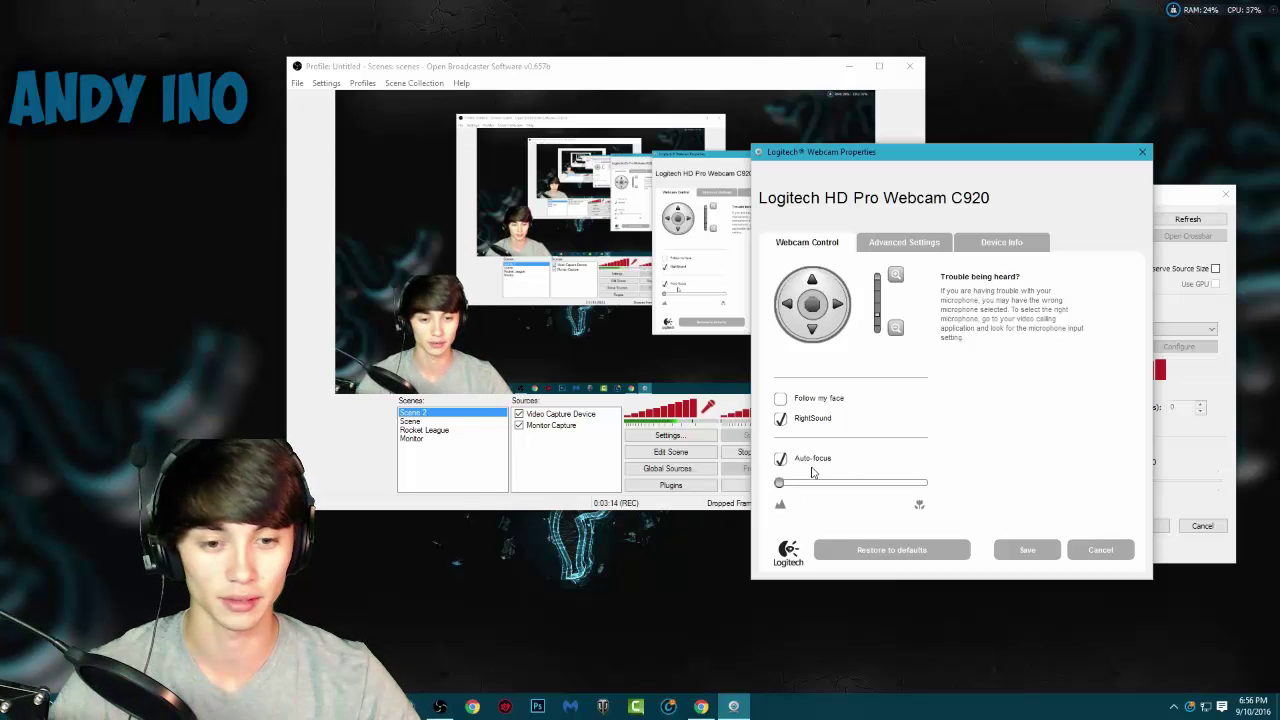
Try zooming the webcam image in and back out with the webcam's zoom control.
left_click(896, 272)
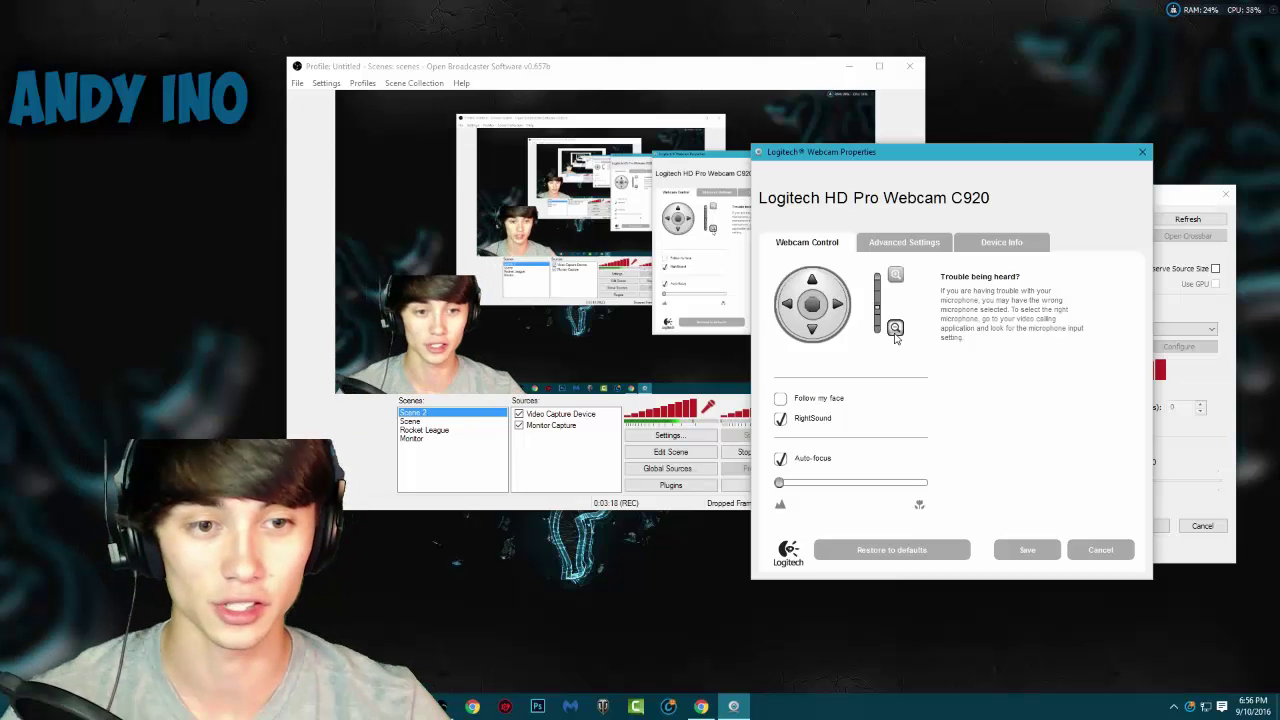
left_click(896, 330)
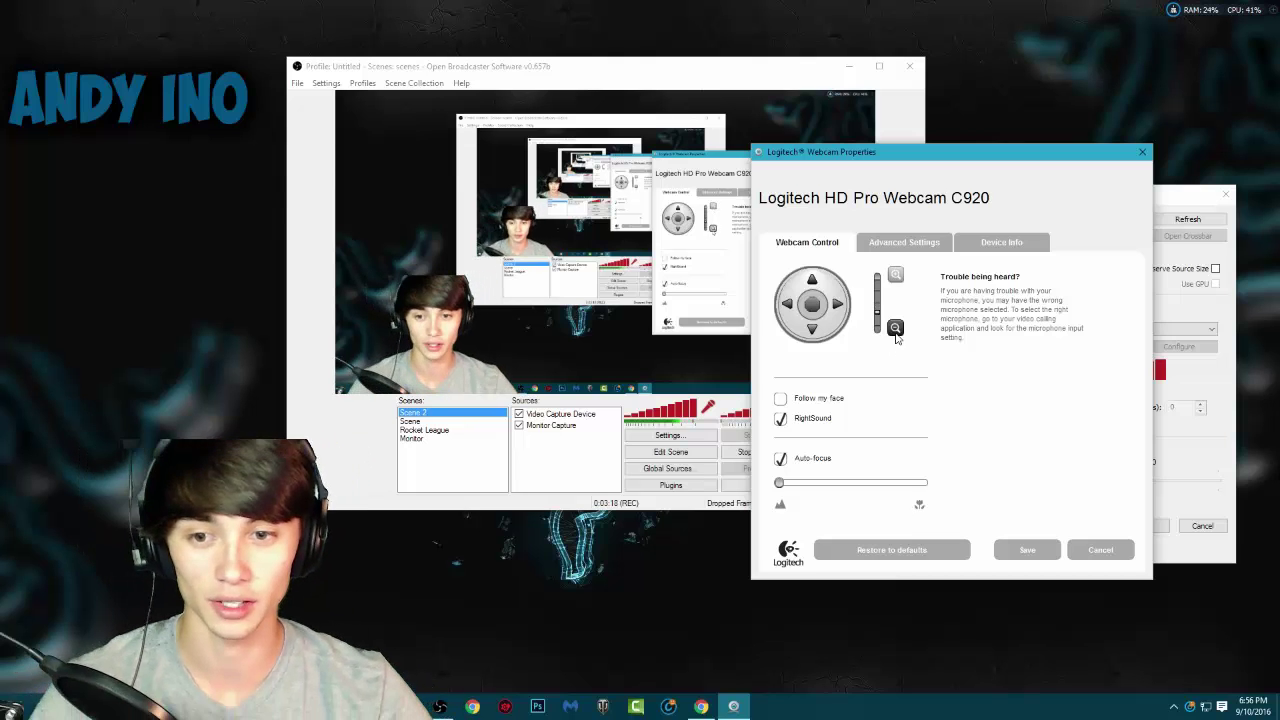
left_click(897, 277)
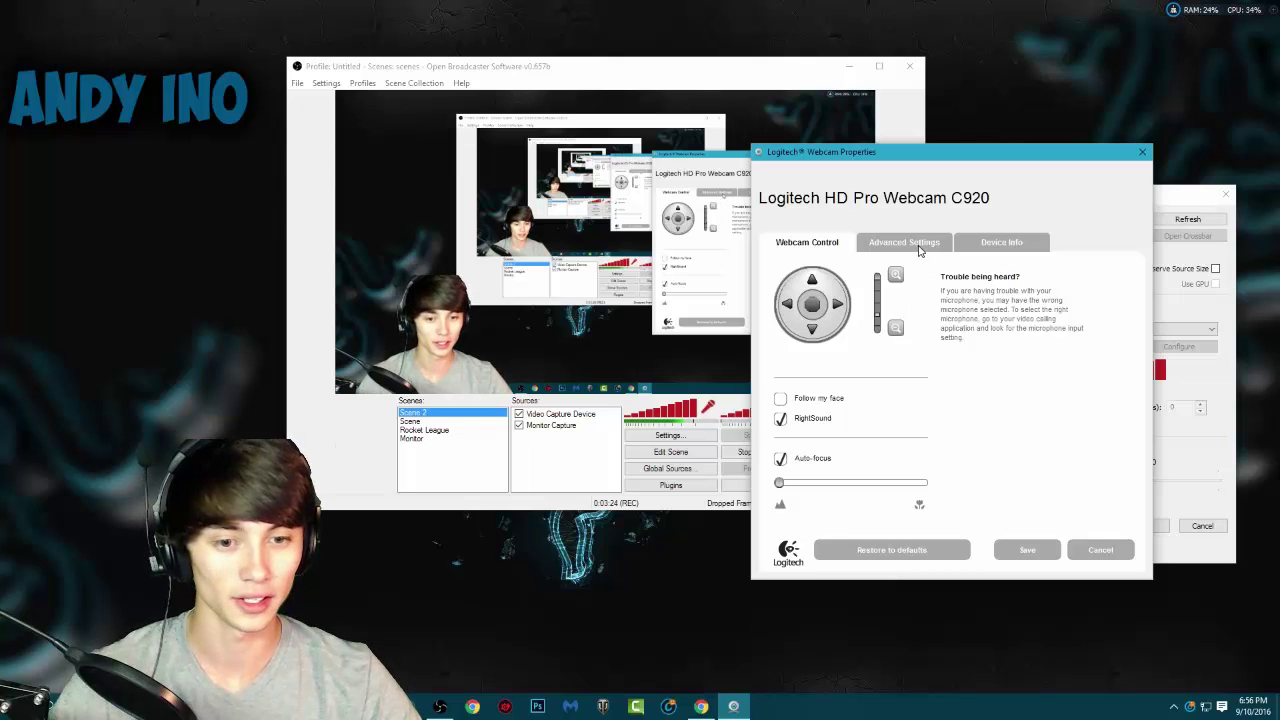
Look through the webcam's advanced settings and device information, and save the webcam properties.
left_click(905, 243)
left_click(1001, 243)
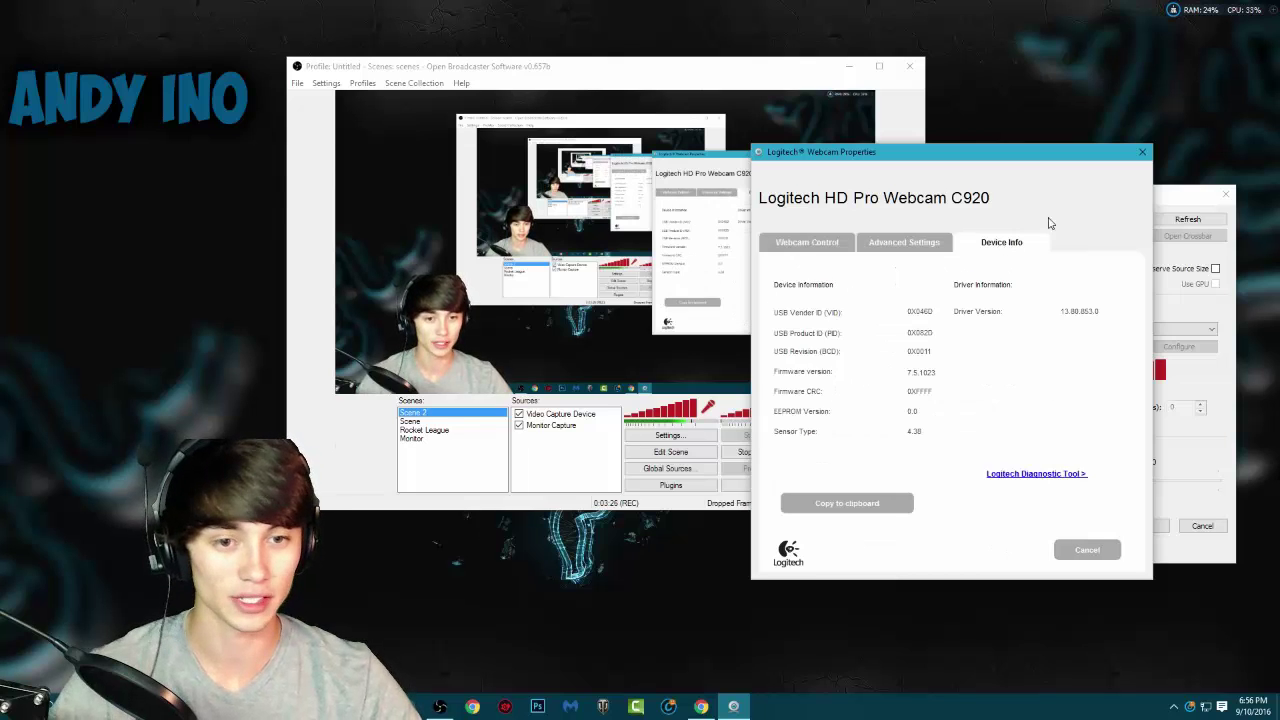
left_click(830, 244)
left_click(1024, 552)
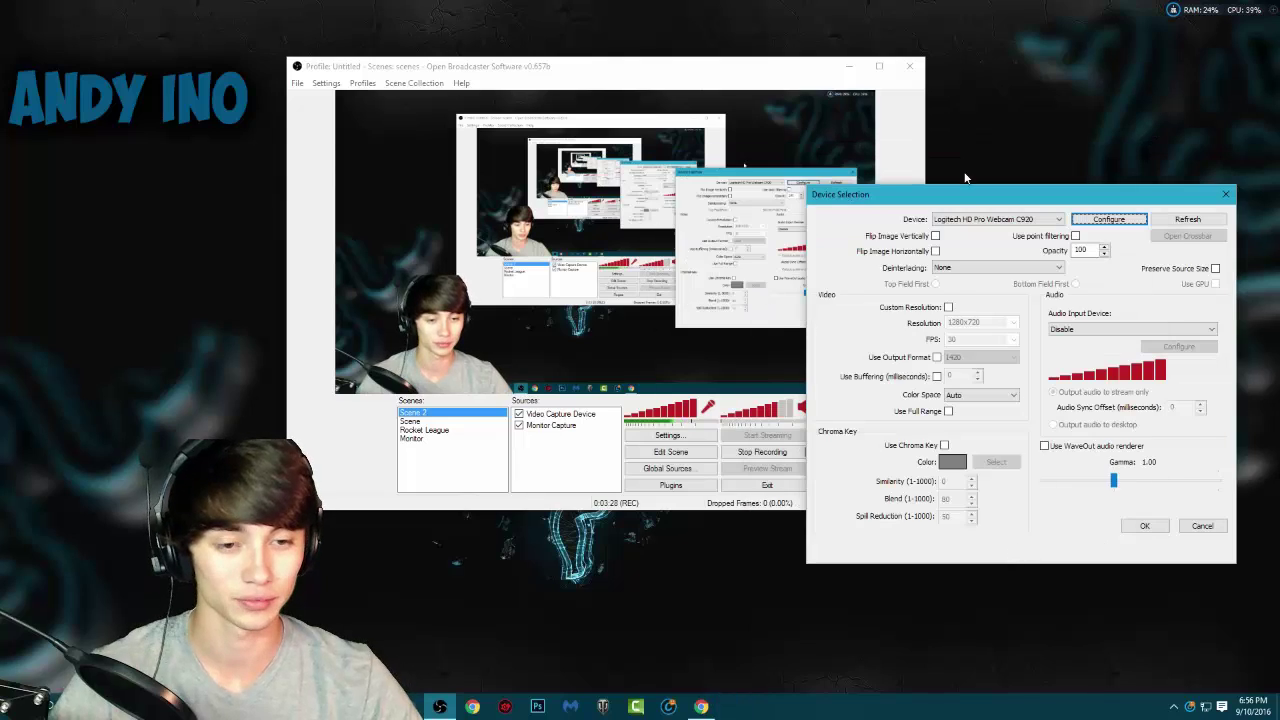
Examine the deinterlacing, color space, full range and audio input device options for the webcam source.
left_click_drag(965, 201, 1001, 145)
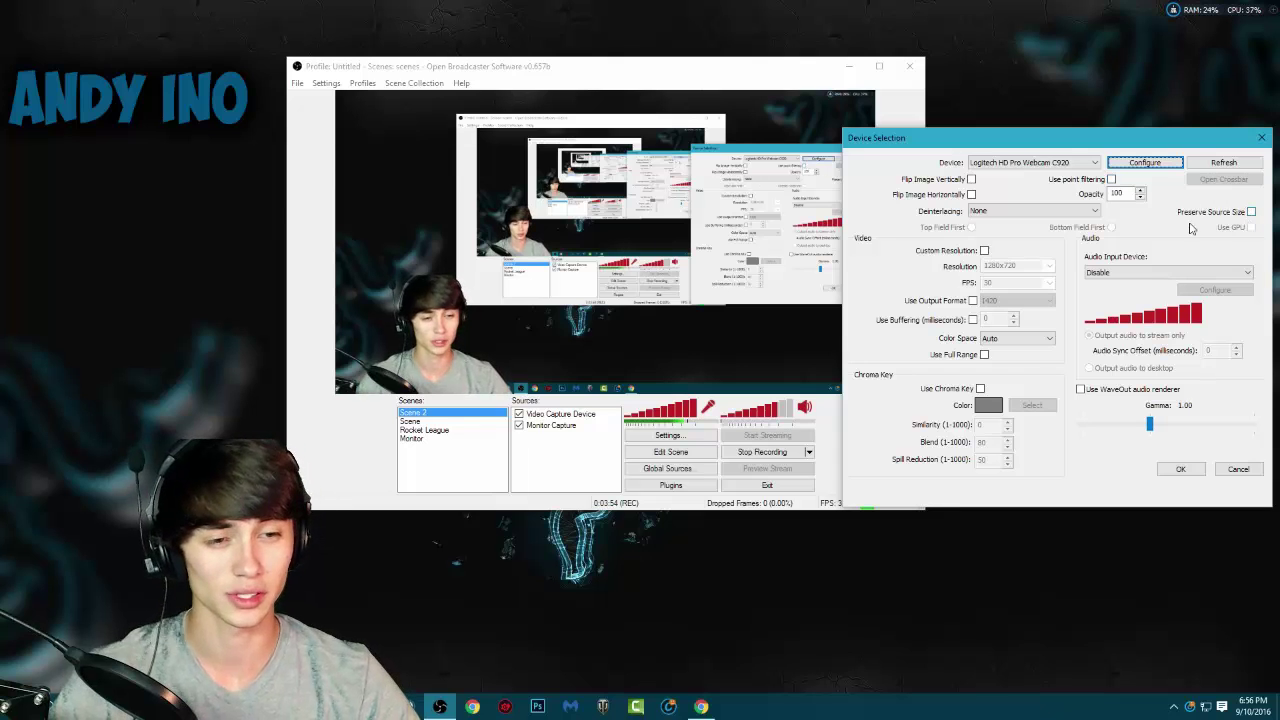
left_click(1035, 211)
left_click(1037, 211)
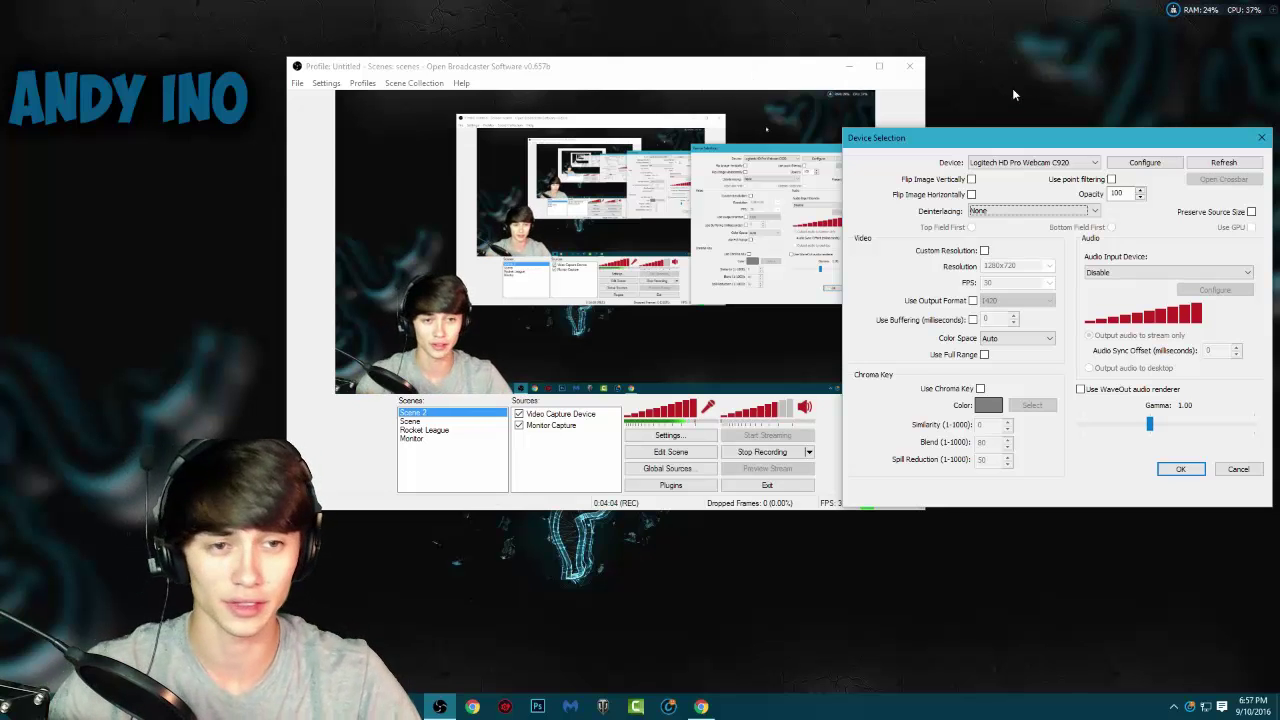
left_click_drag(978, 138, 912, 102)
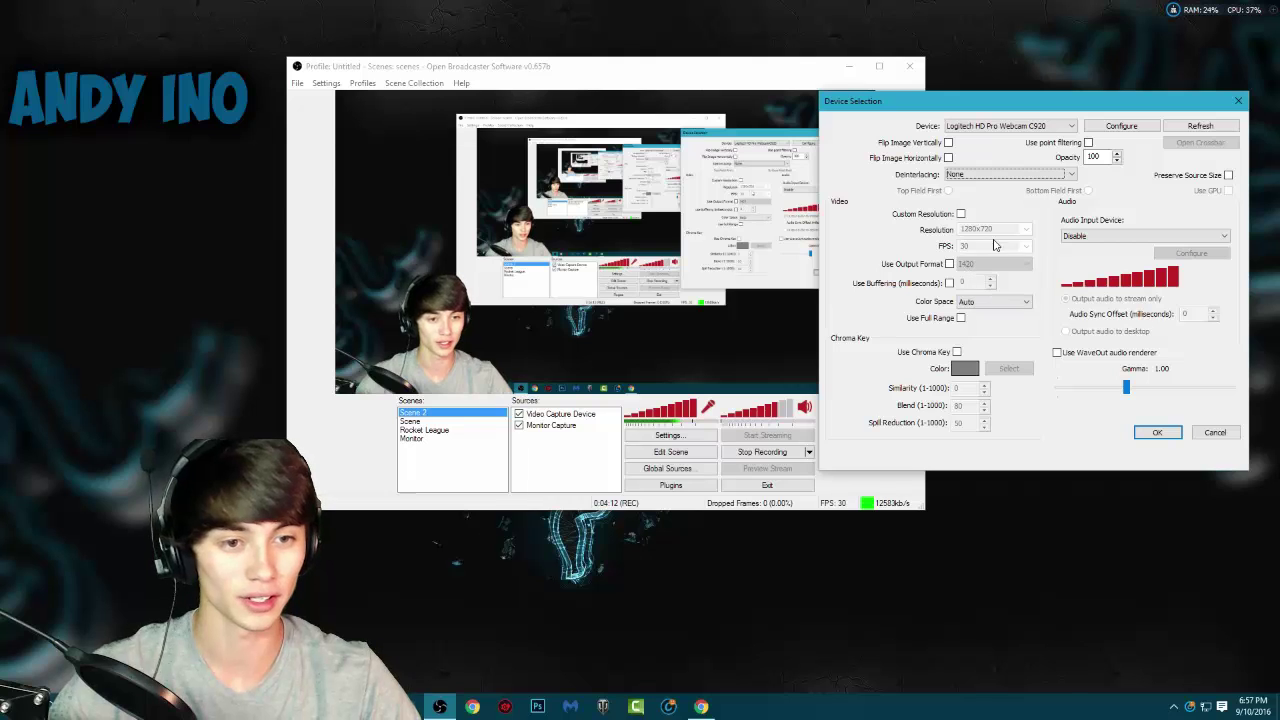
left_click(995, 301)
left_click(970, 311)
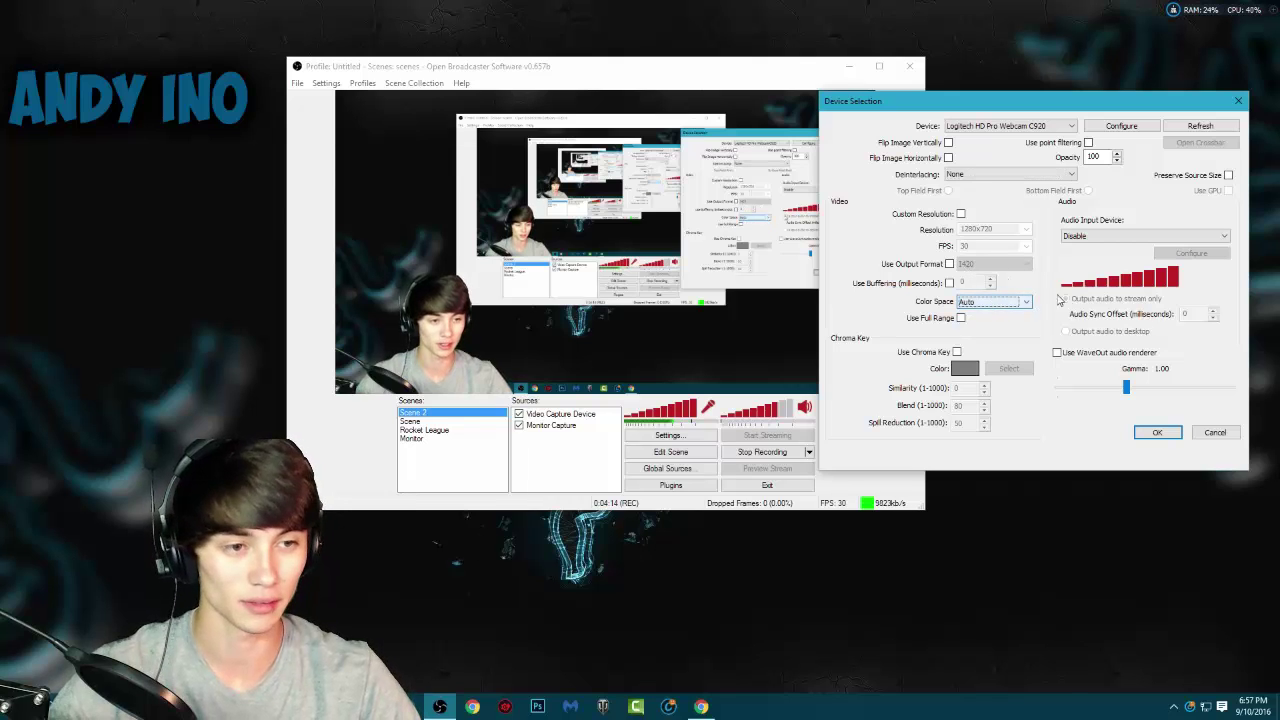
left_click(961, 318)
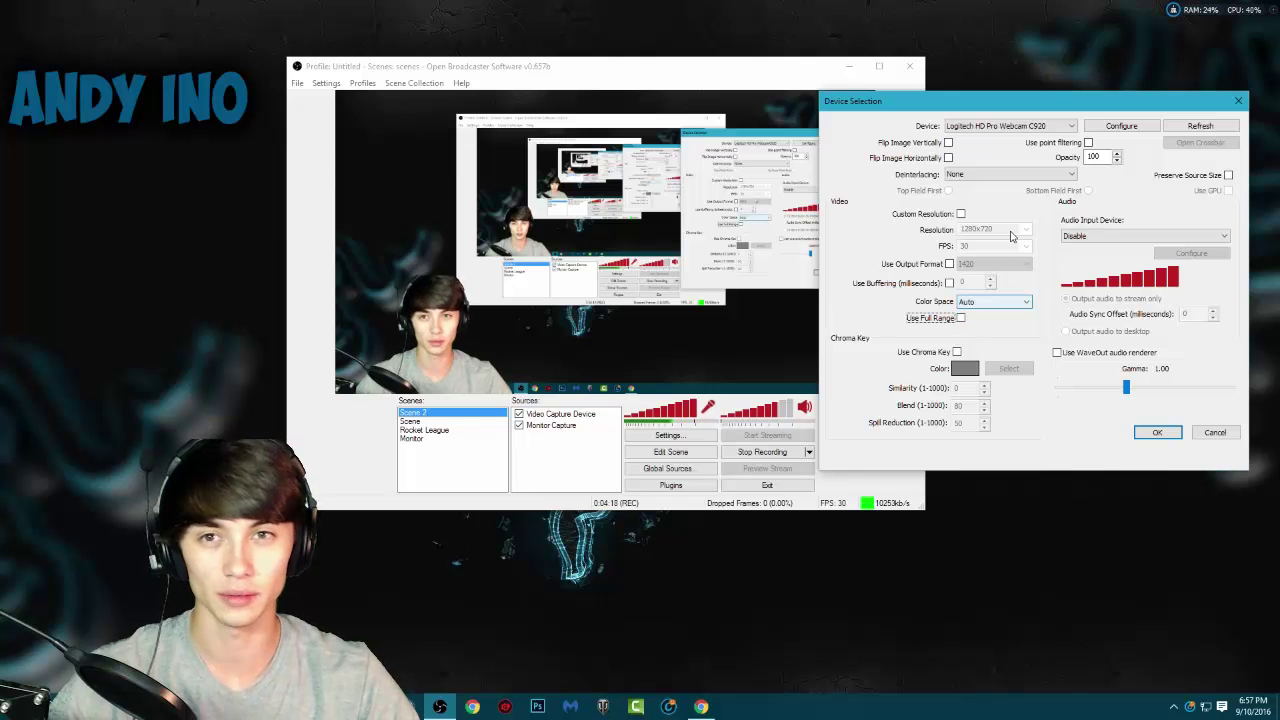
left_click_drag(1043, 103, 1015, 83)
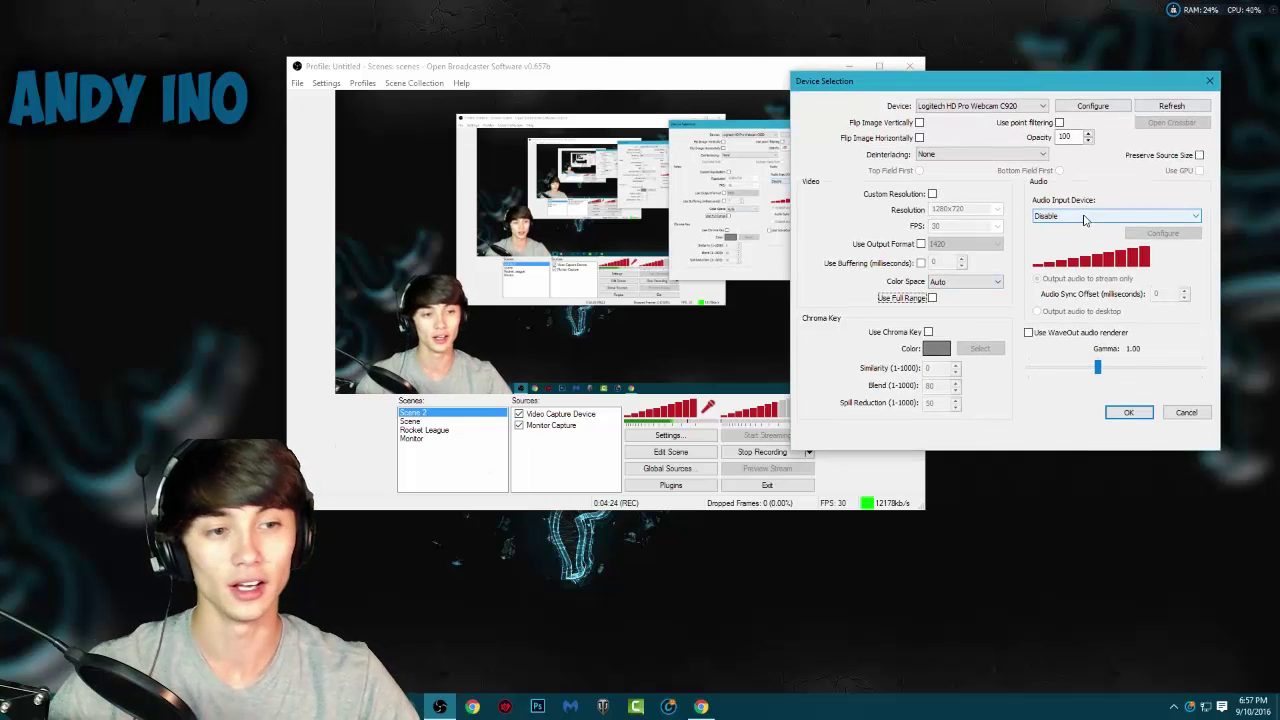
left_click(1085, 218)
left_click(1080, 218)
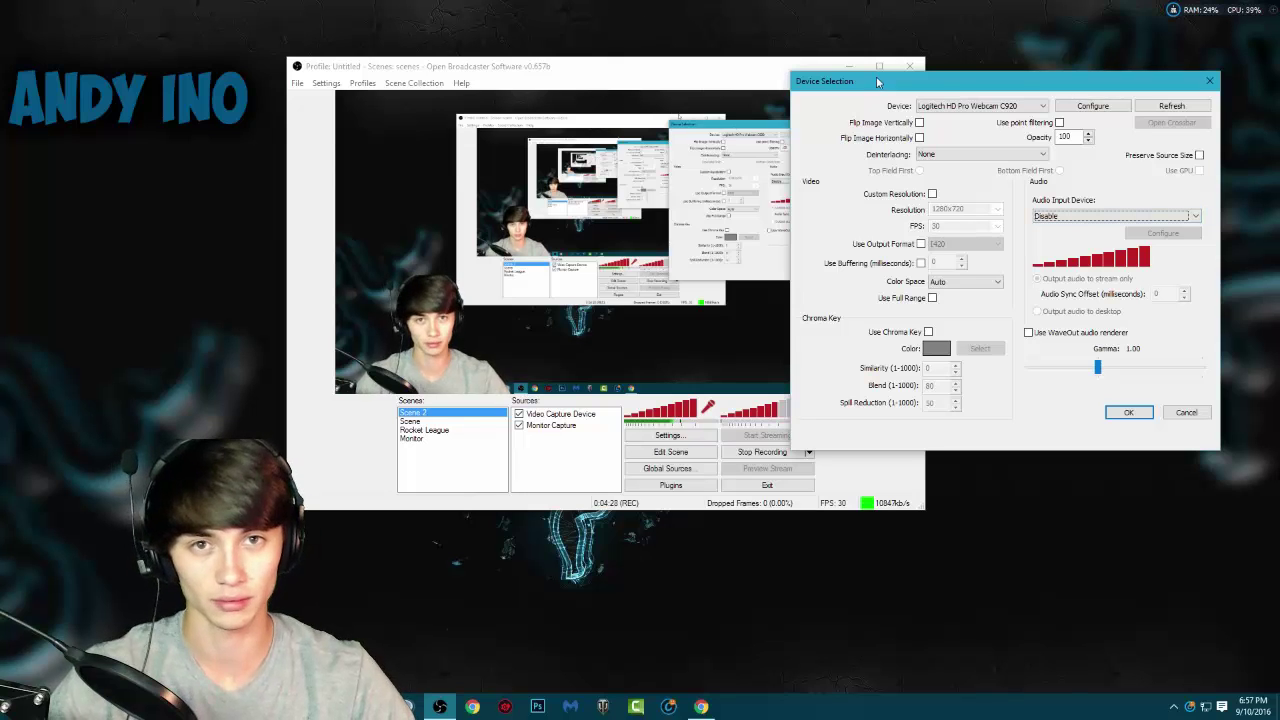
left_click_drag(1016, 82, 993, 86)
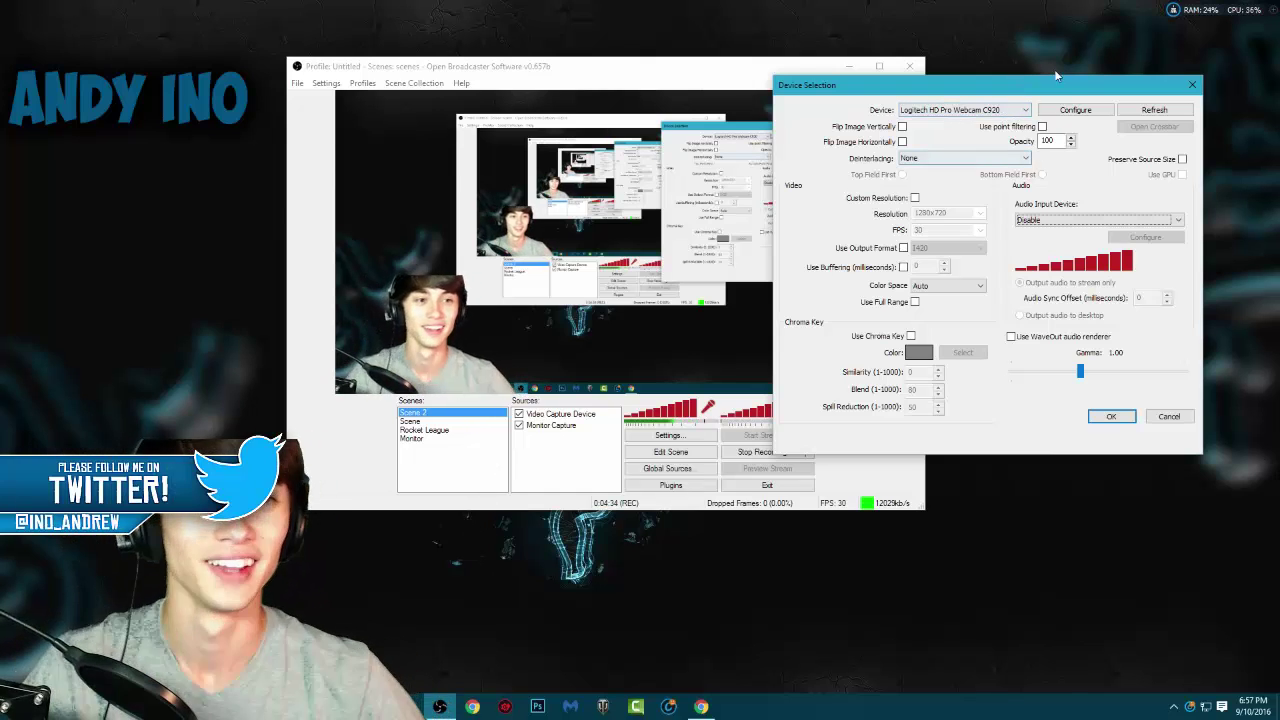
left_click_drag(1038, 78, 1035, 73)
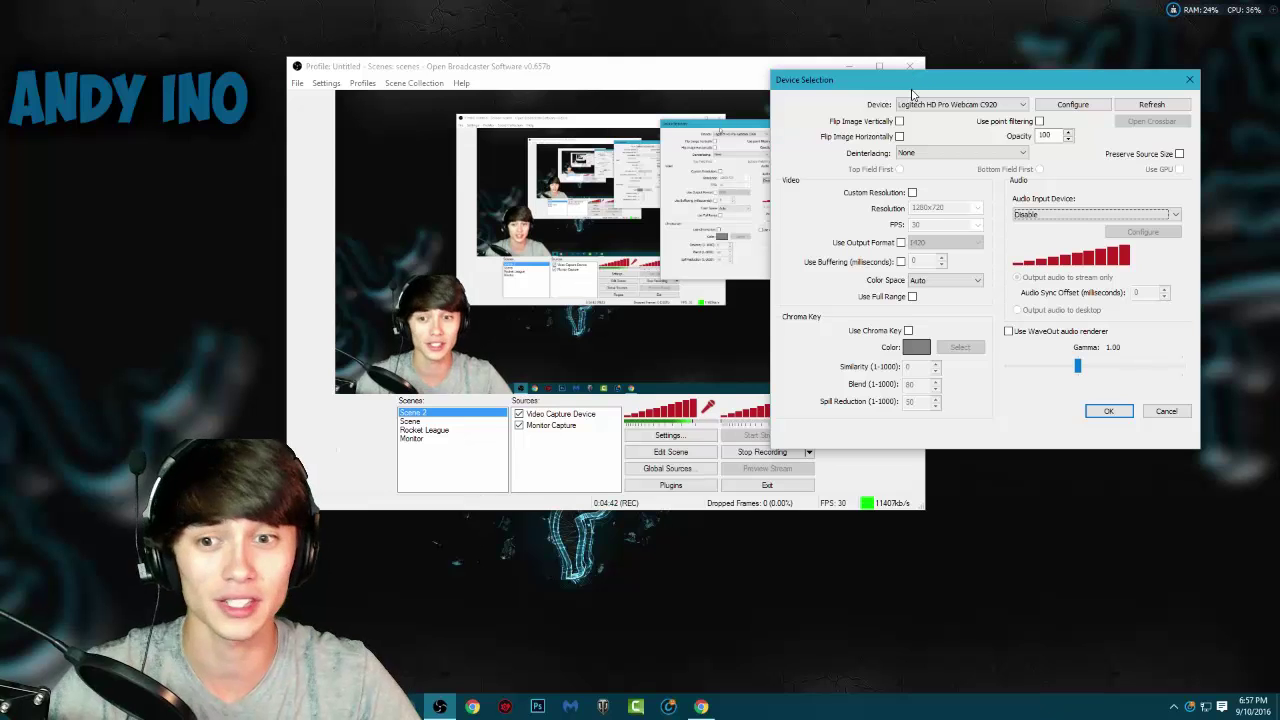
left_click_drag(918, 82, 904, 84)
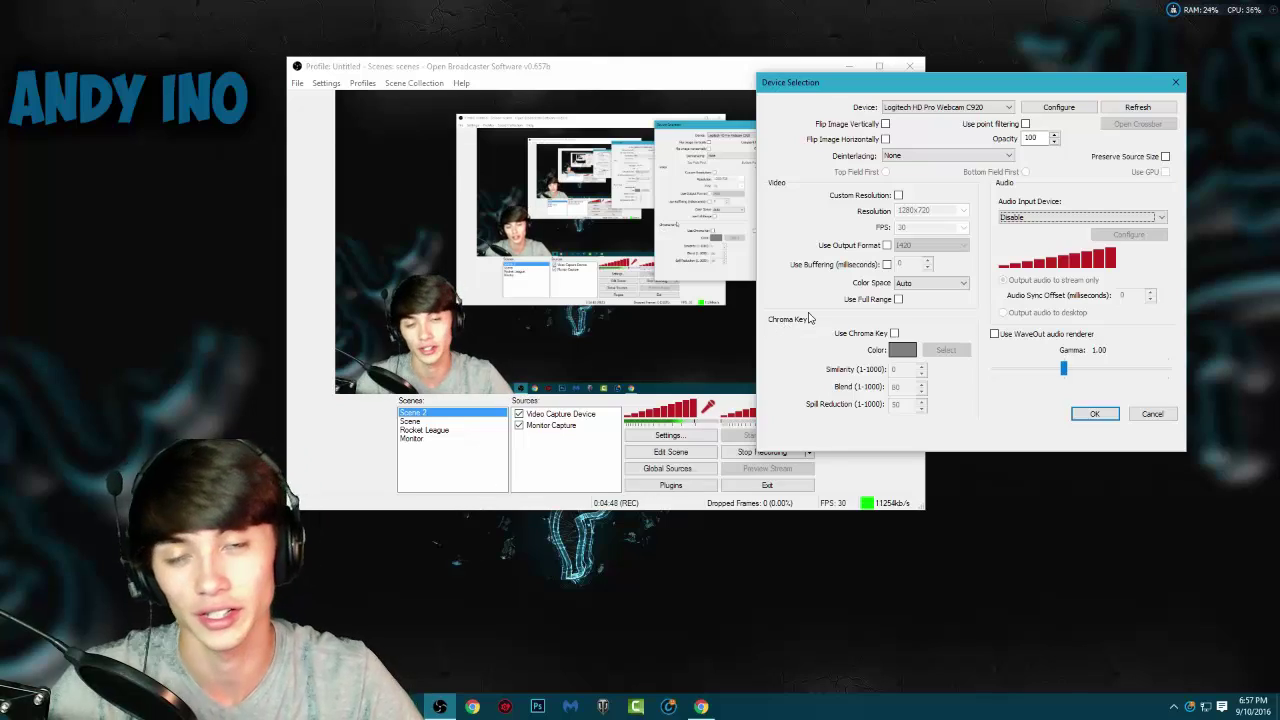
Close the device settings of the new webcam source without saving them.
left_click_drag(930, 85, 952, 110)
mouse_move(938, 102)
left_mouse_down()
mouse_move(928, 83)
mouse_move(964, 87)
mouse_move(951, 91)
left_mouse_up()
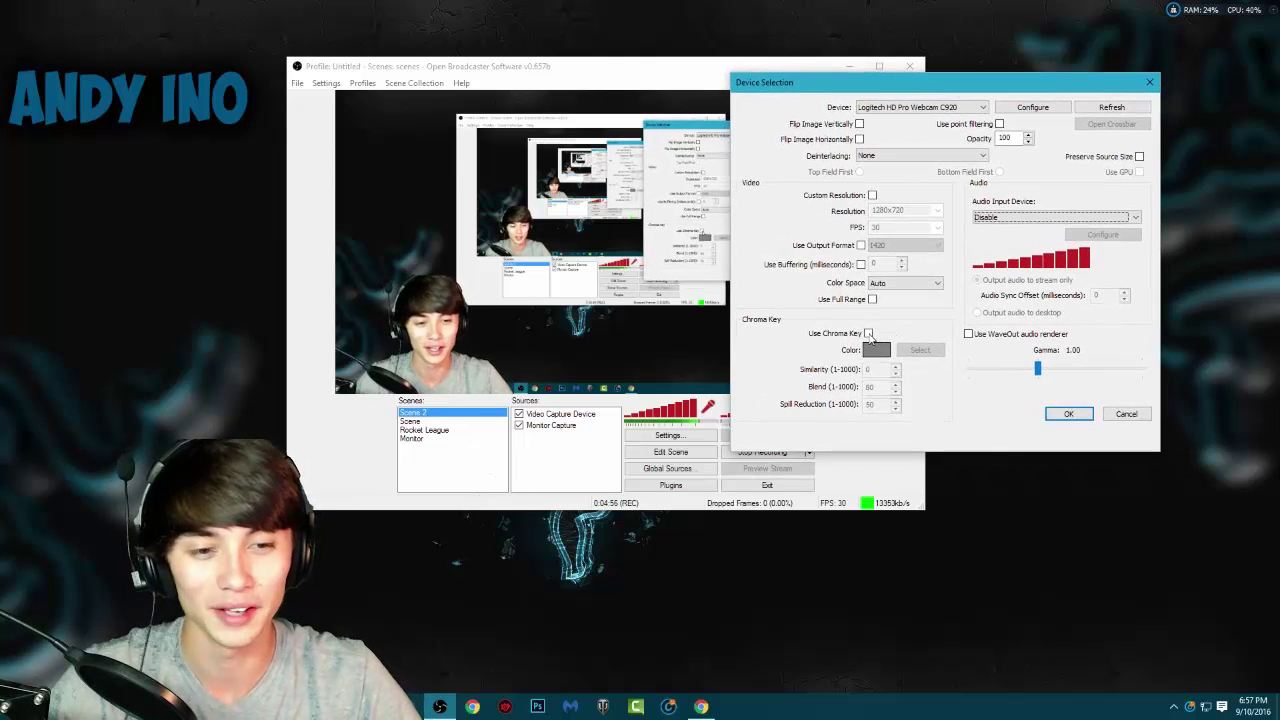
left_click(1150, 82)
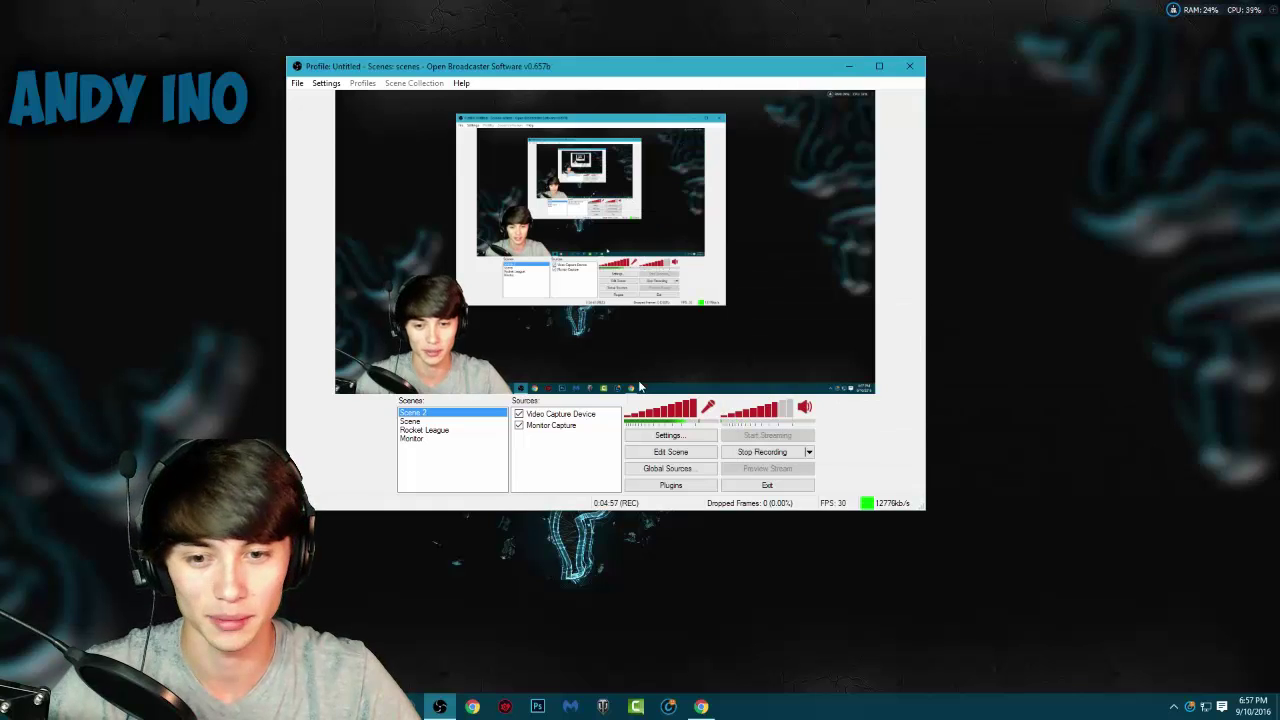
Open the properties of the existing Video Capture Device source and turn off its chroma key.
right_click(586, 418)
left_click(638, 505)
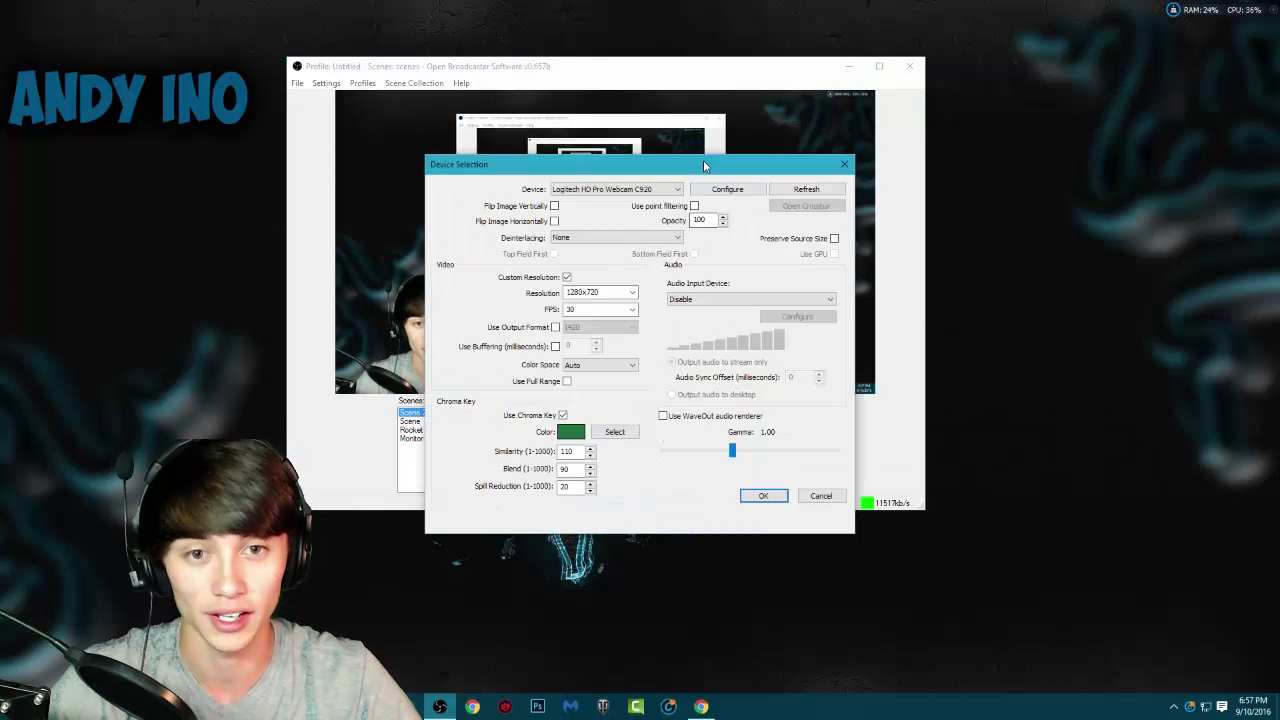
left_click_drag(705, 165, 1098, 107)
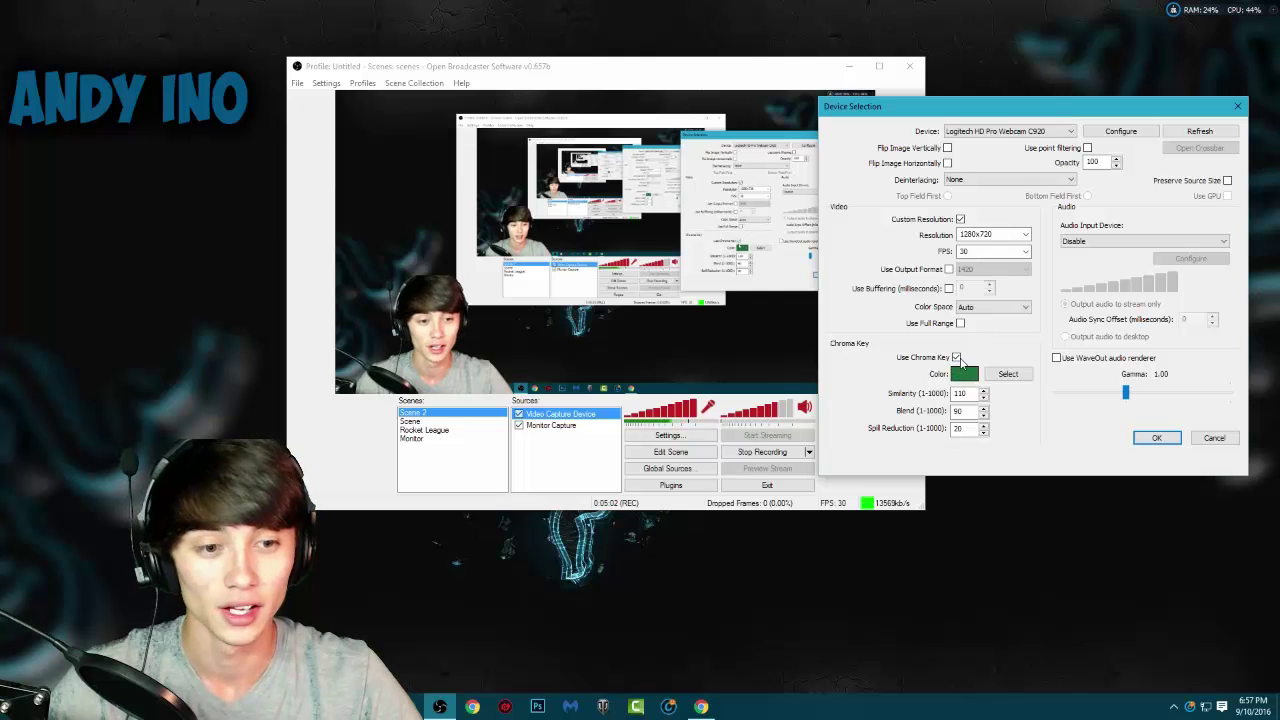
left_click(957, 358)
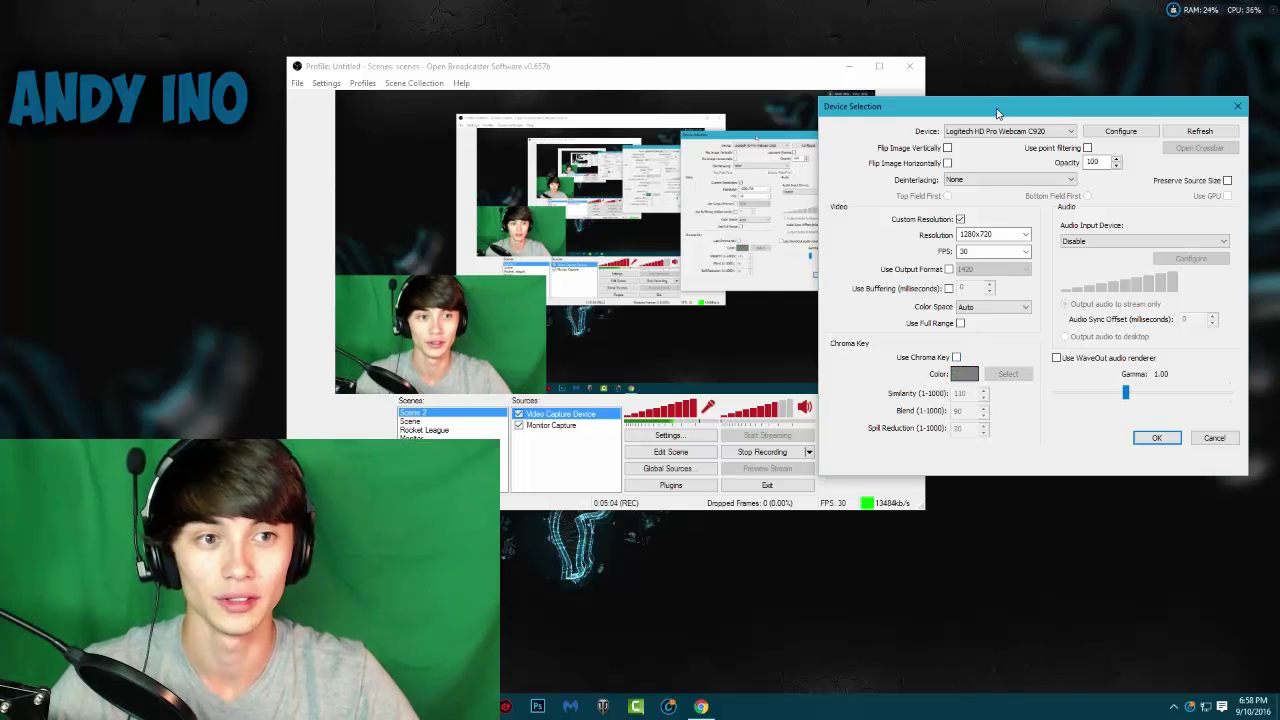
left_click_drag(997, 113, 984, 114)
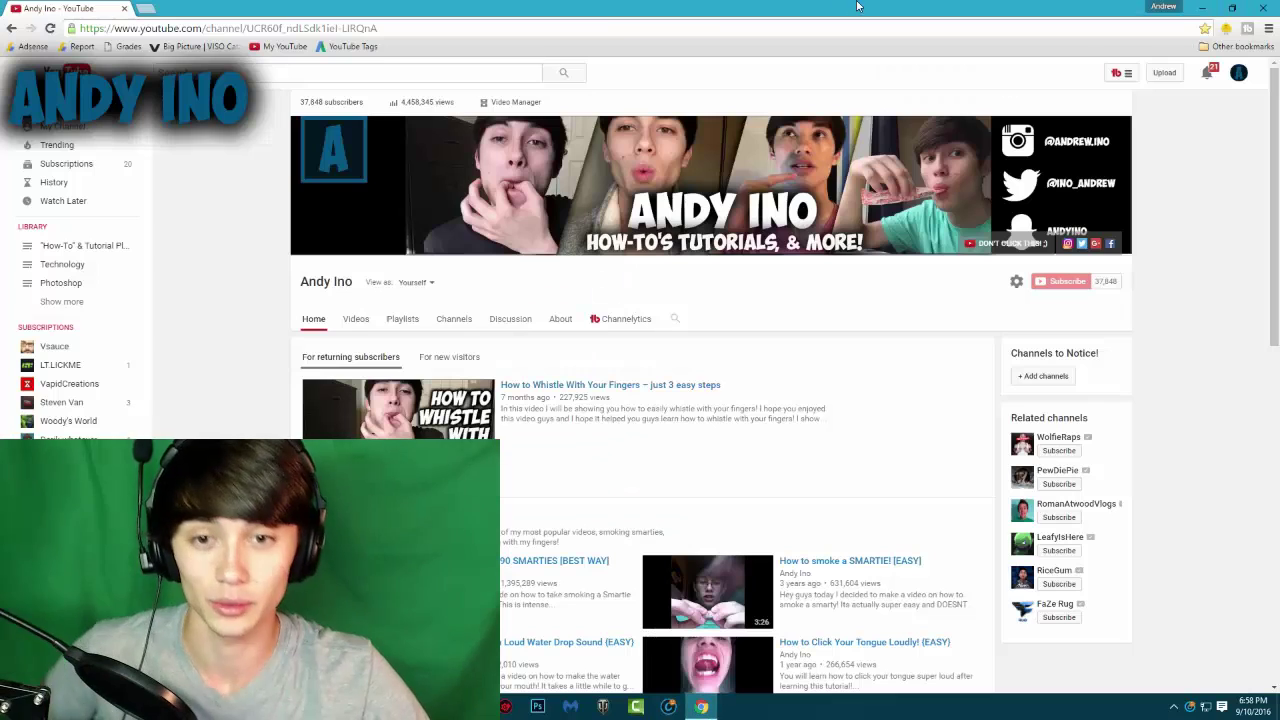
Switch to Chrome, go to Google and search for "green screen".
left_click(703, 706)
left_click(426, 22)
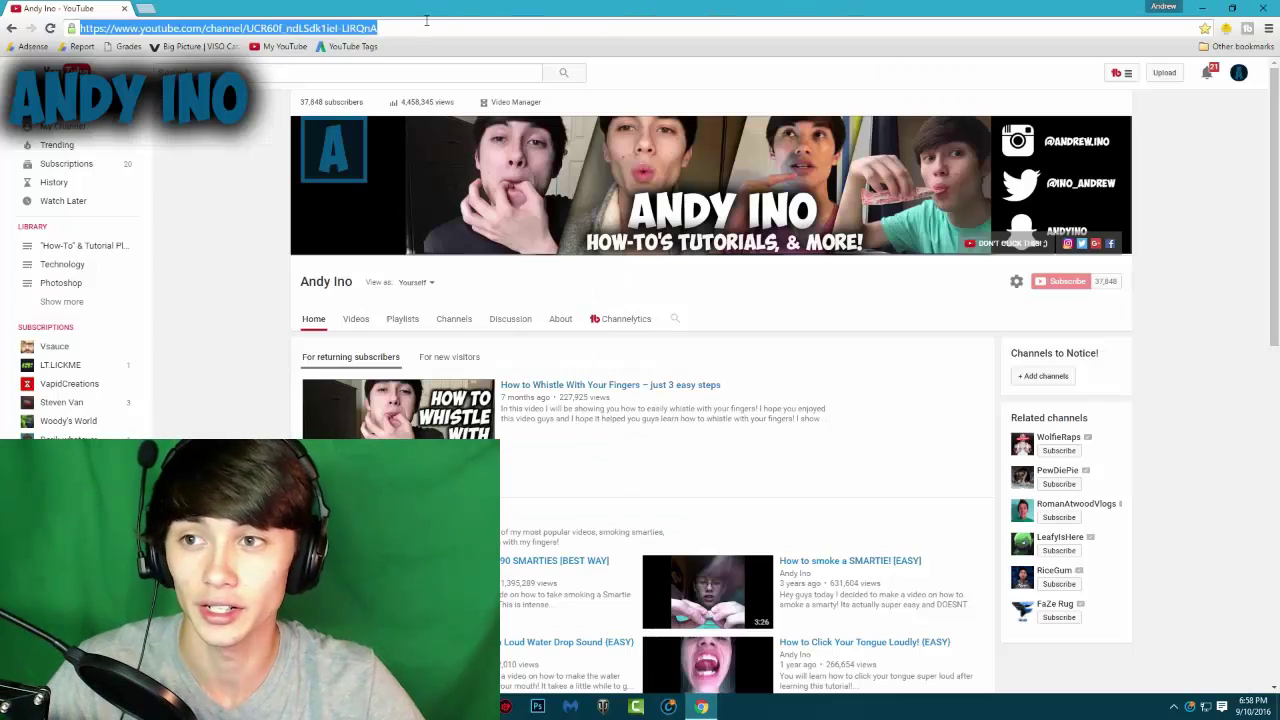
type("www.google")
key("Return")
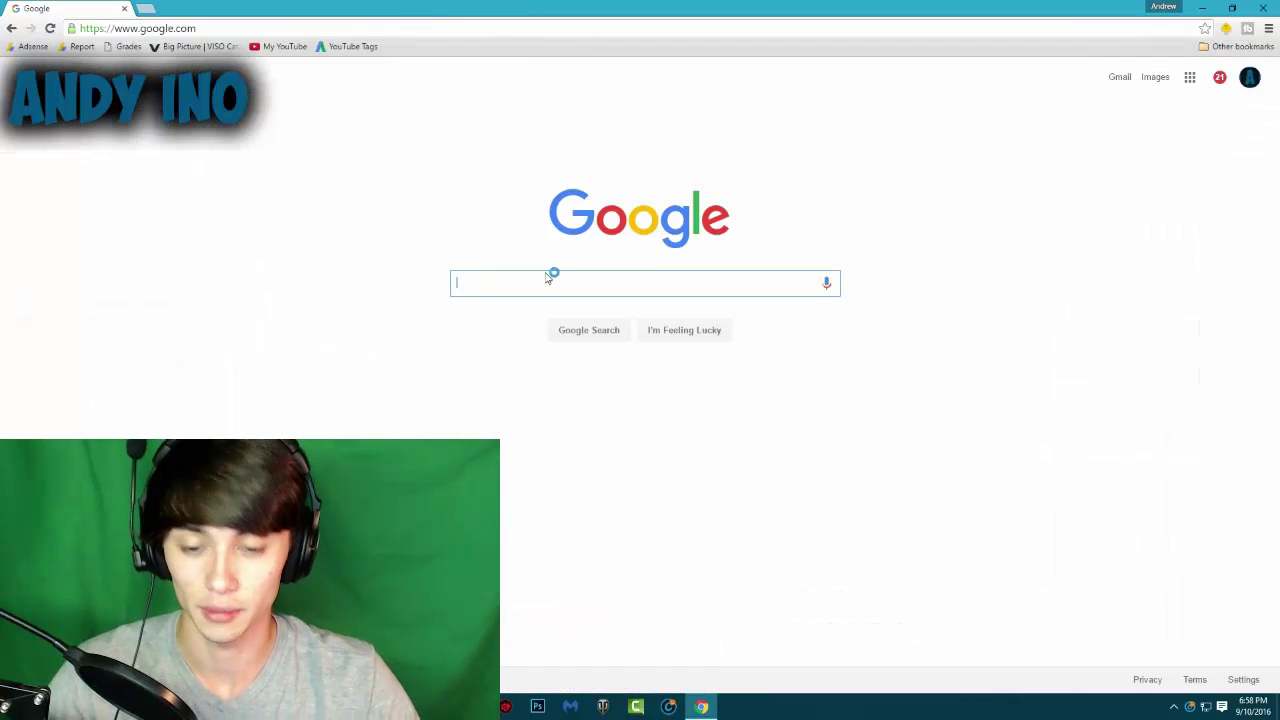
type("green s")
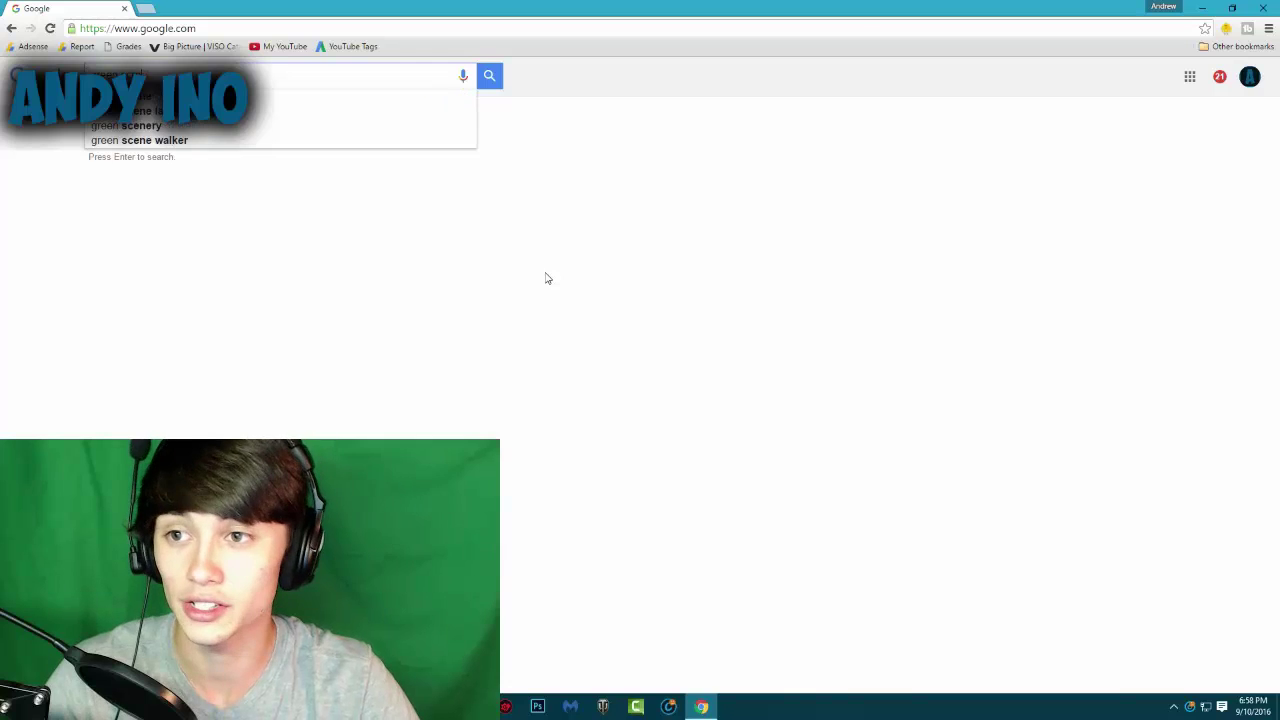
type("creen cost")
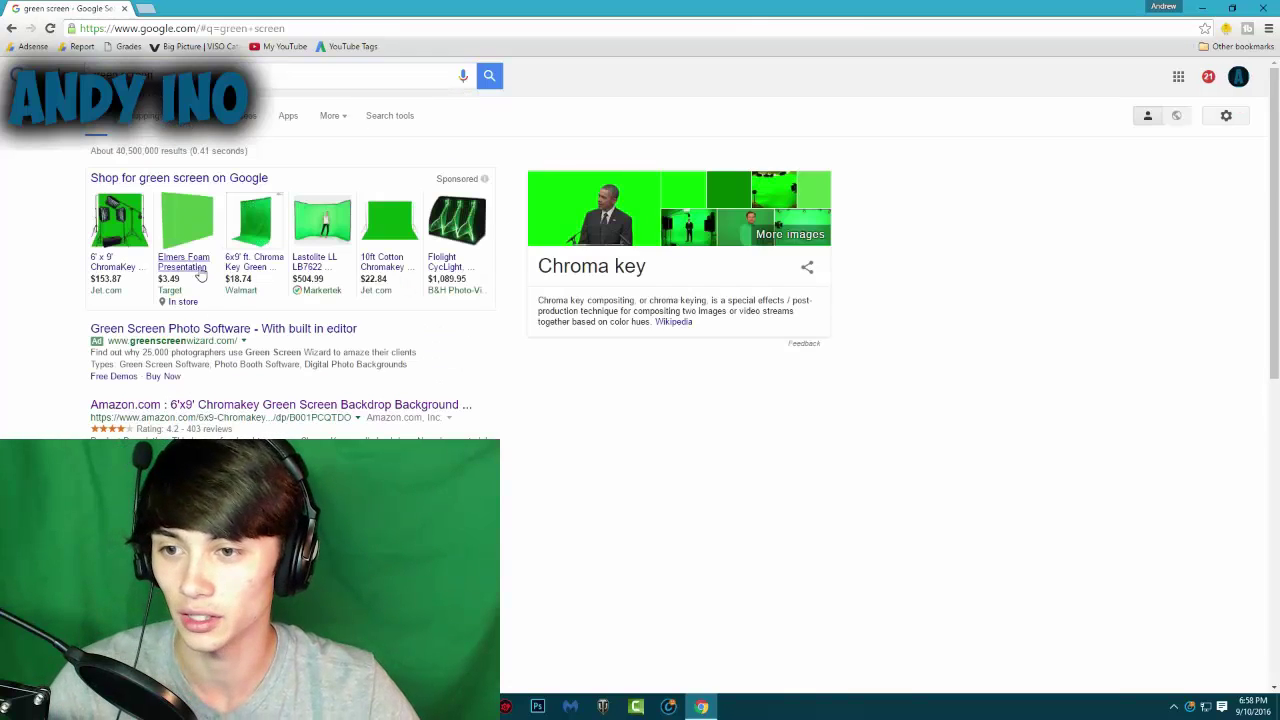
Open Walmart's 6x9 ft. Chroma Key Green Screen listing, read its description and details, and close the browser.
mouse_move(210, 277)
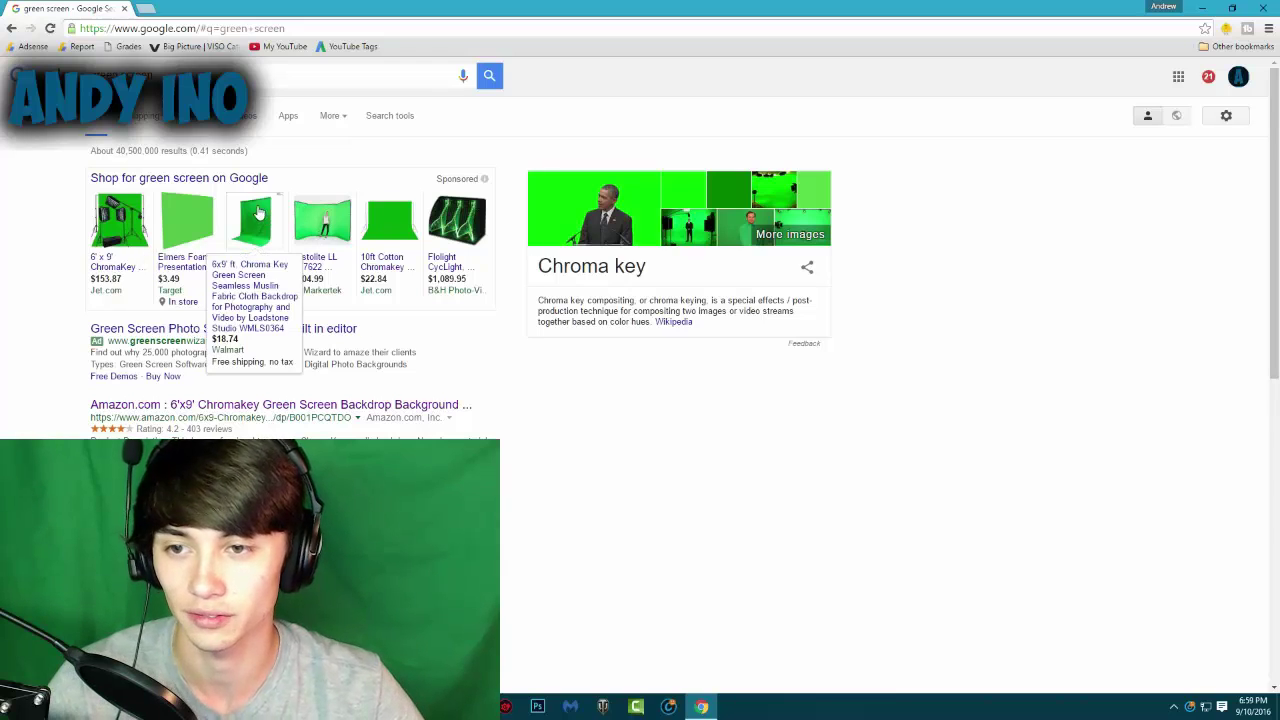
left_click(268, 266)
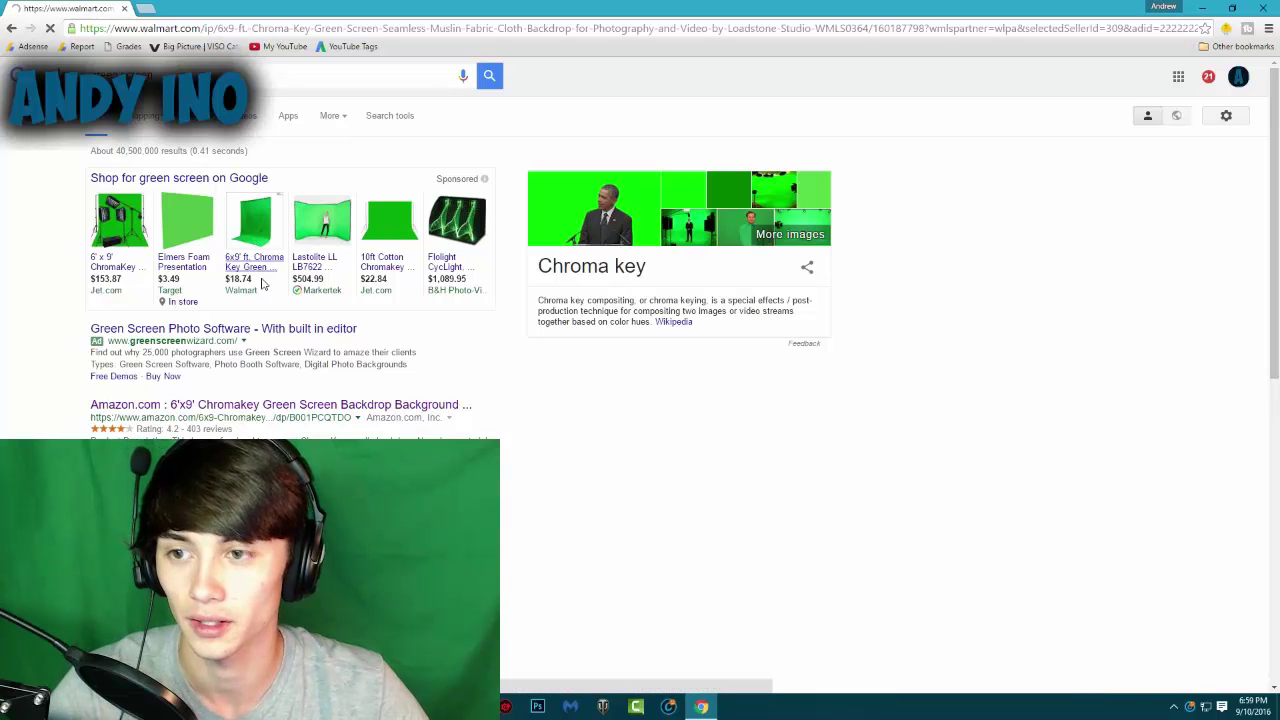
scroll(653, 333, "down", 3)
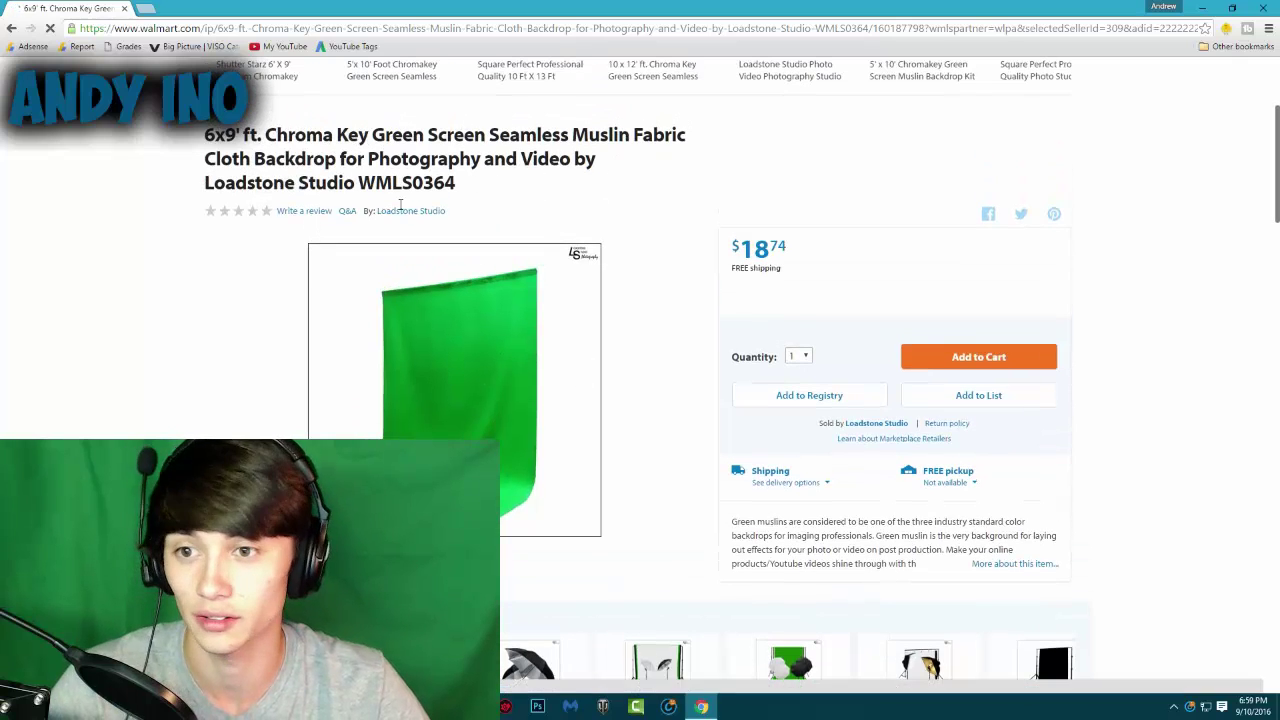
scroll(500, 197, "down", 7)
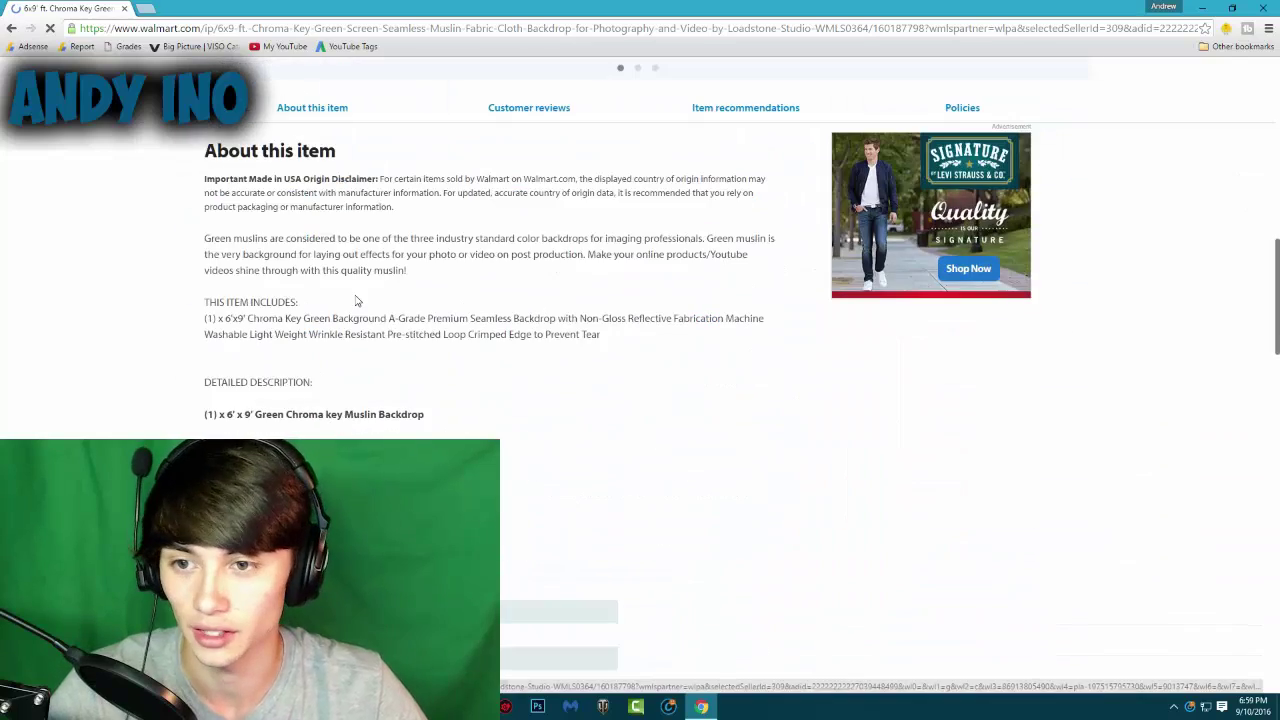
scroll(449, 361, "down", 1)
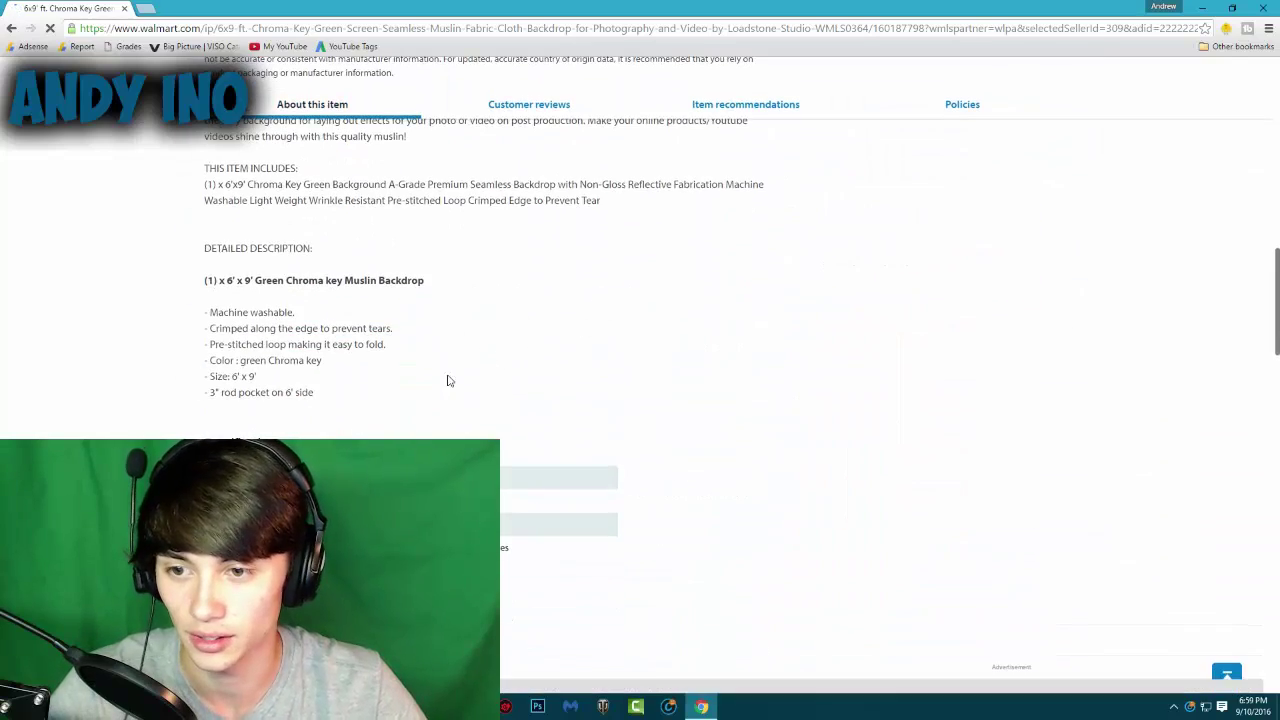
scroll(700, 349, "up", 10)
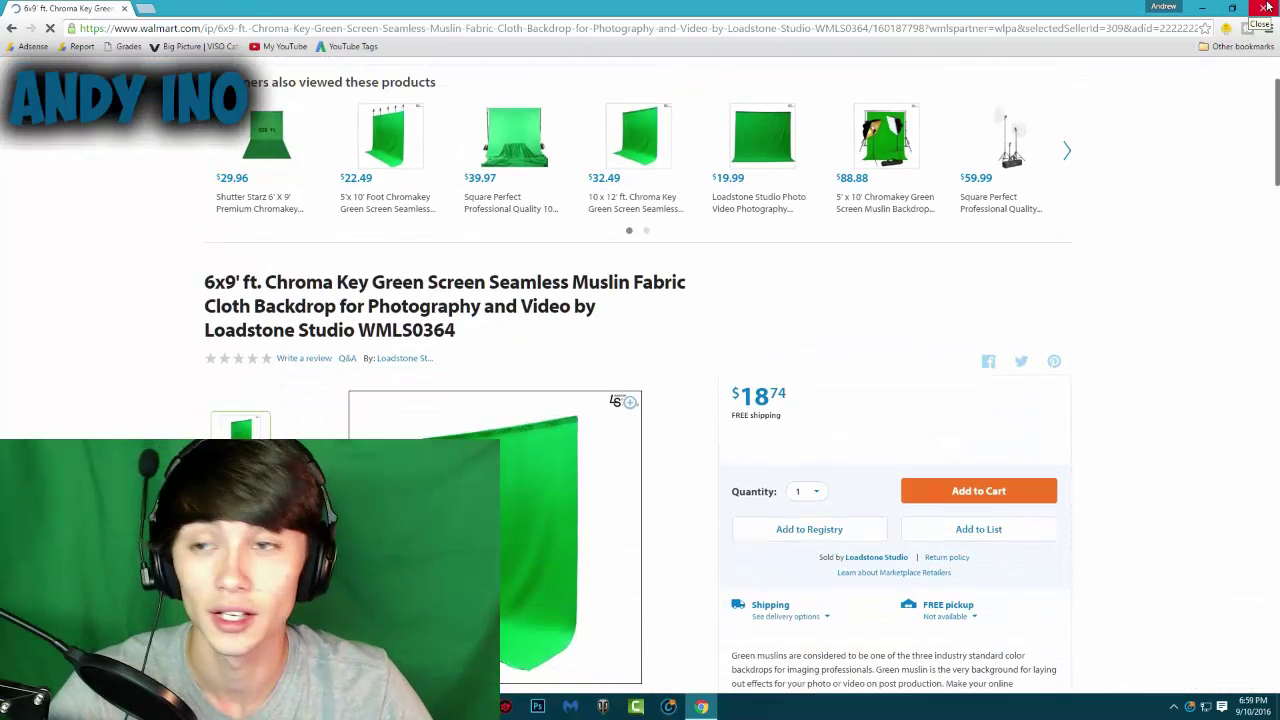
left_click(1261, 9)
left_click_drag(900, 107, 866, 106)
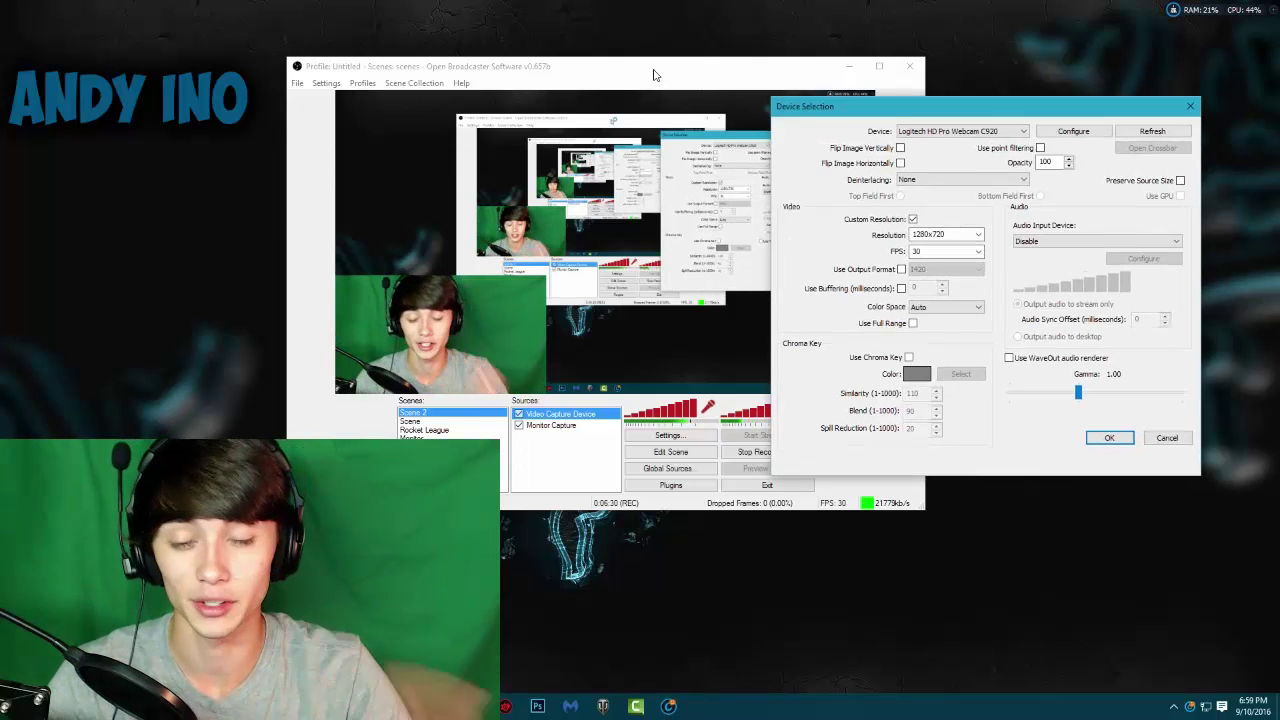
mouse_move(933, 112)
left_mouse_down()
mouse_move(962, 105)
mouse_move(930, 95)
left_mouse_up()
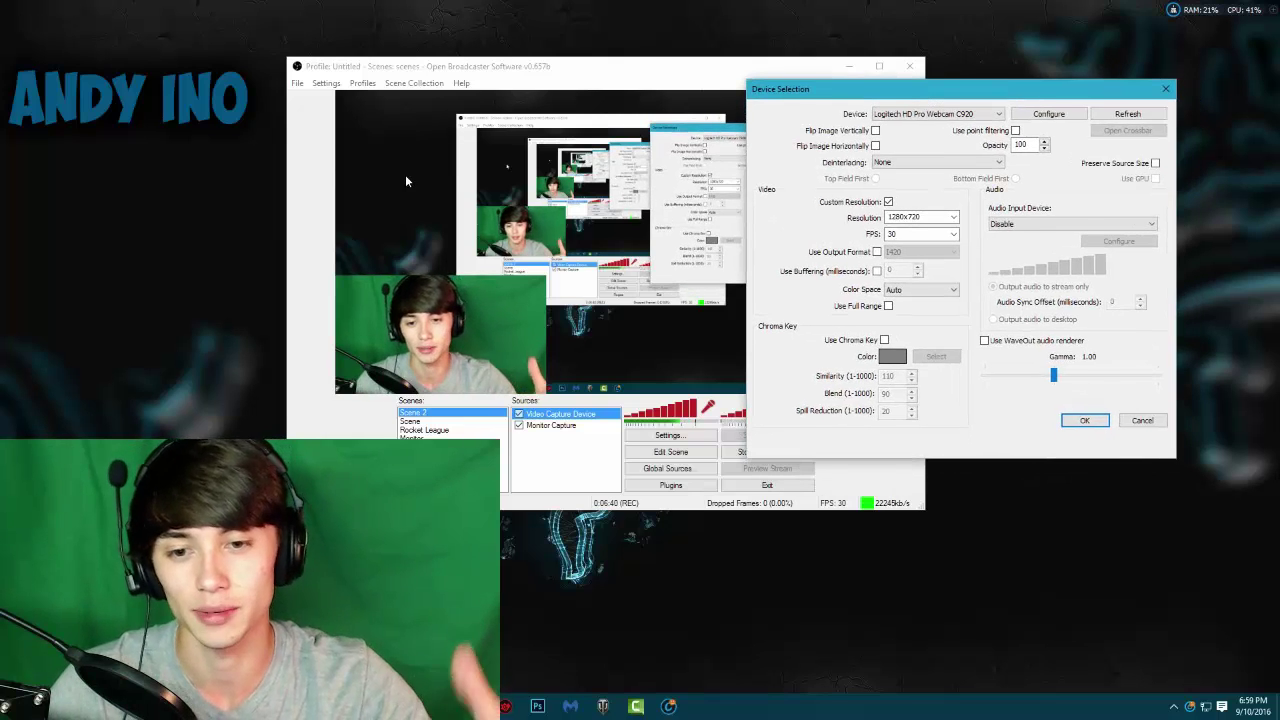
left_click_drag(789, 98, 772, 98)
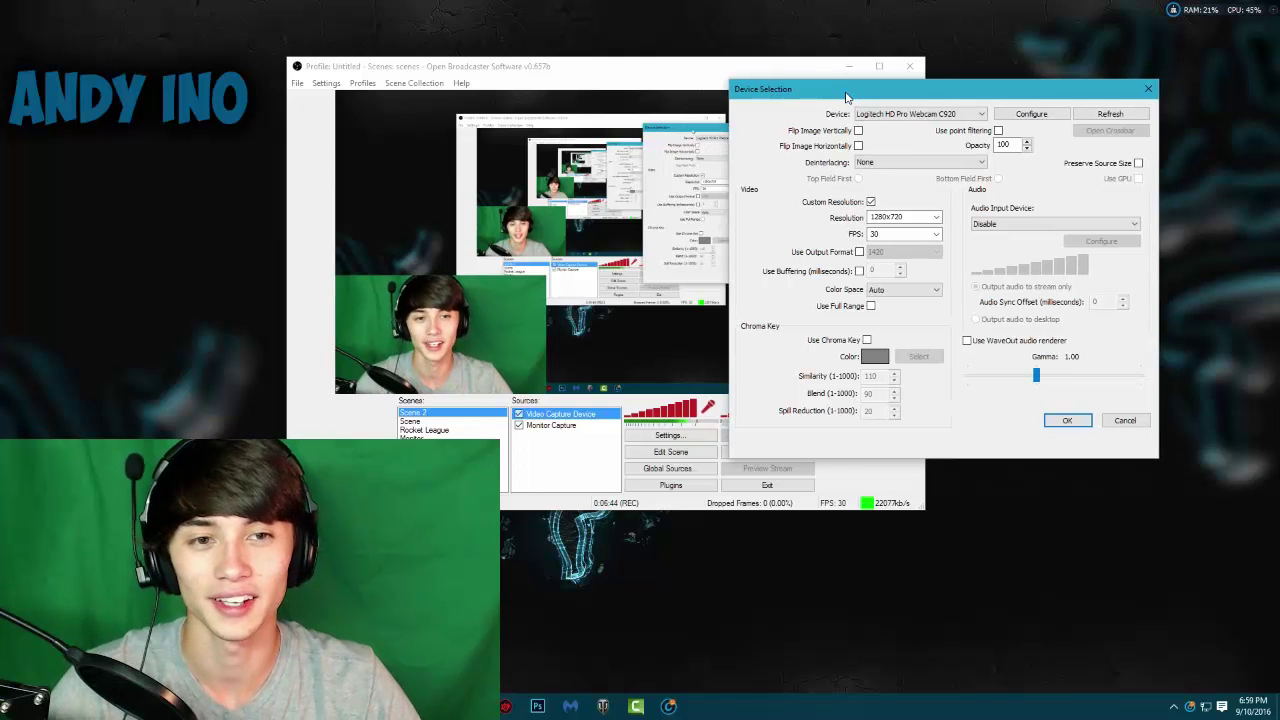
left_click_drag(854, 99, 807, 96)
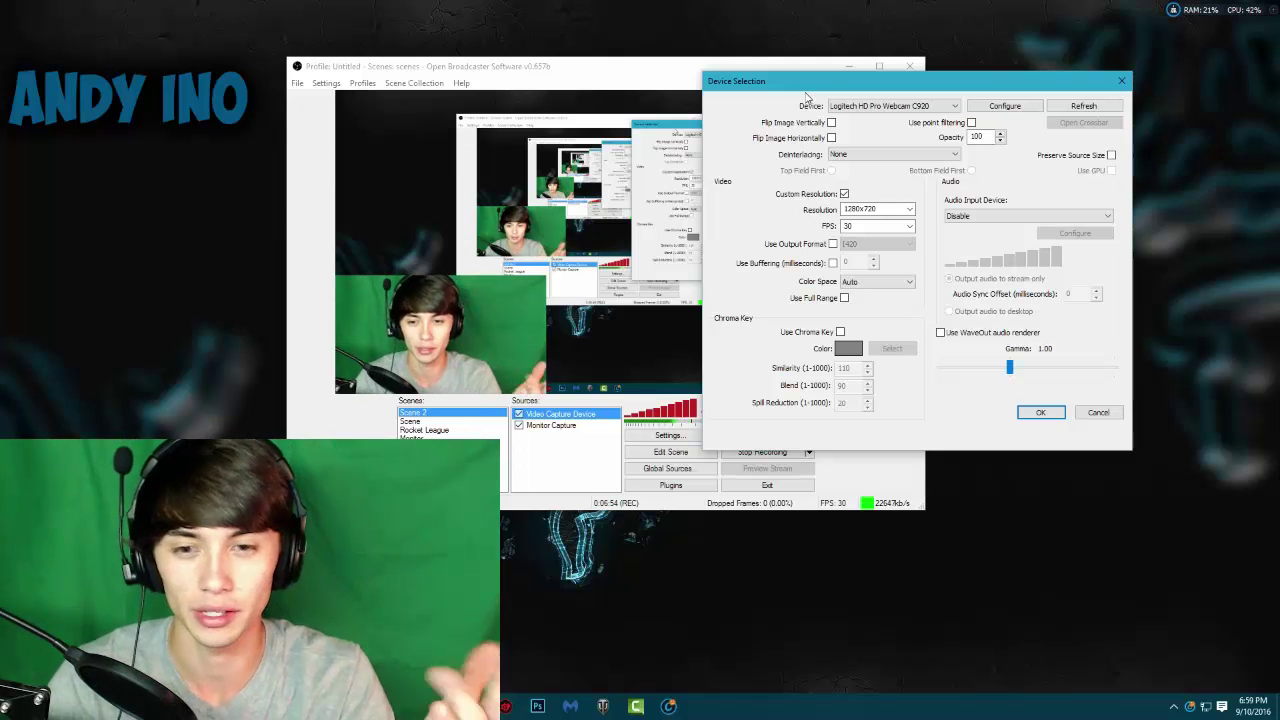
left_click_drag(803, 79, 741, 91)
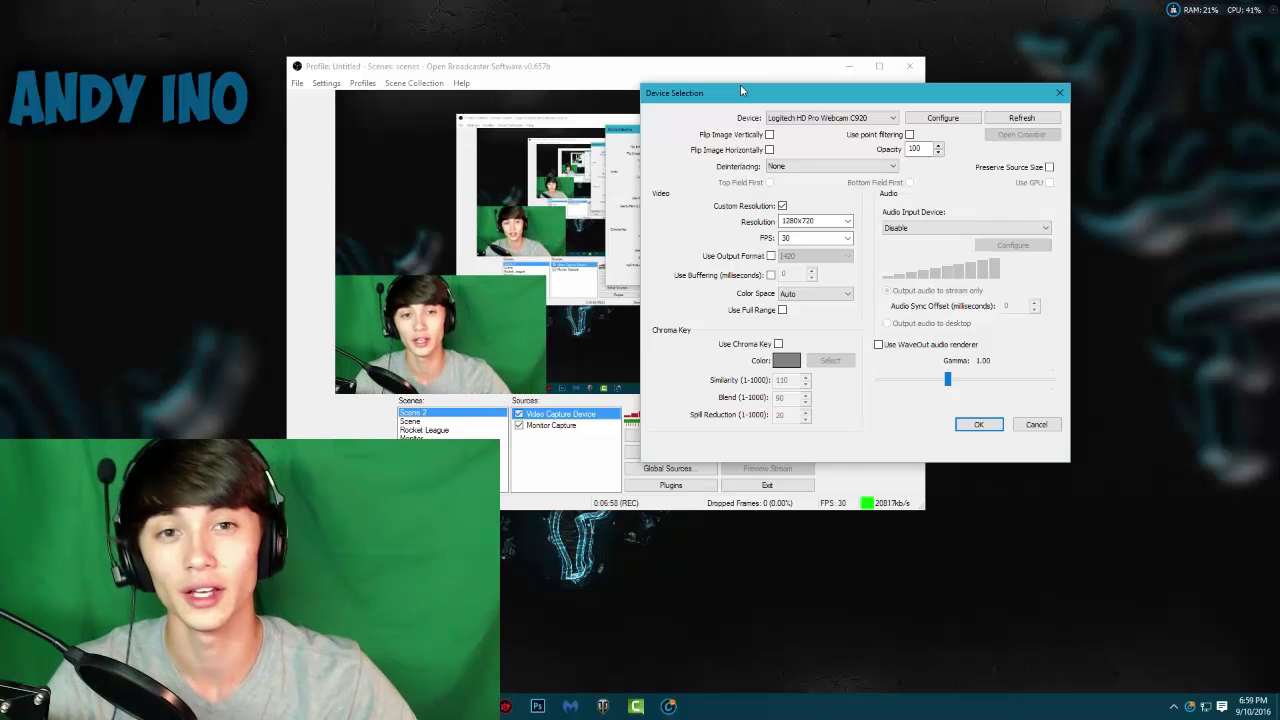
left_click_drag(753, 99, 717, 89)
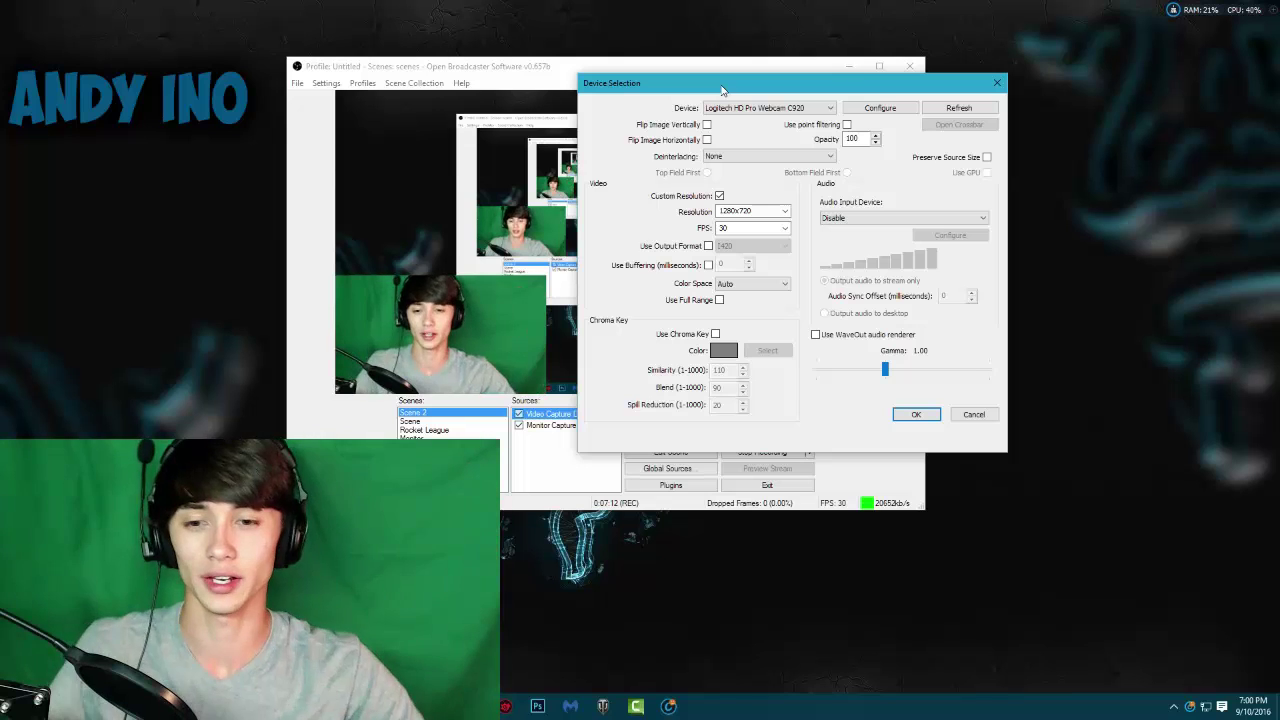
left_click_drag(722, 90, 691, 99)
left_click_drag(807, 95, 807, 94)
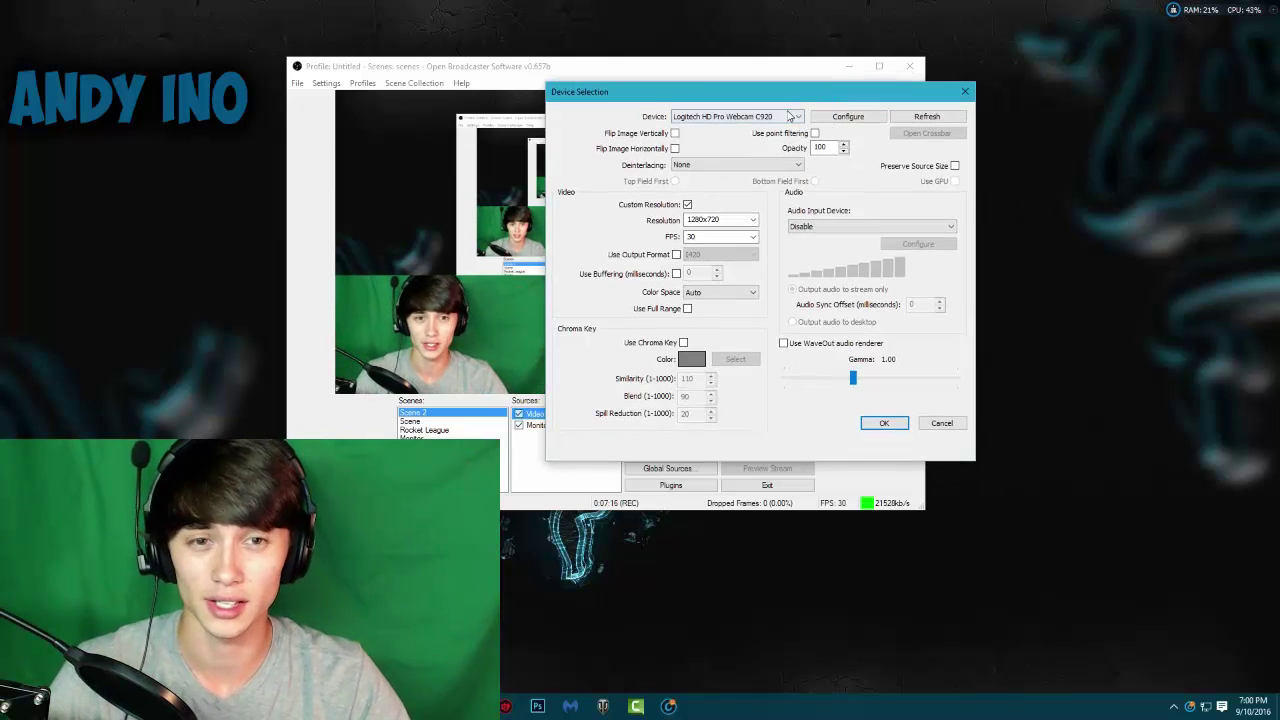
left_click_drag(745, 95, 712, 91)
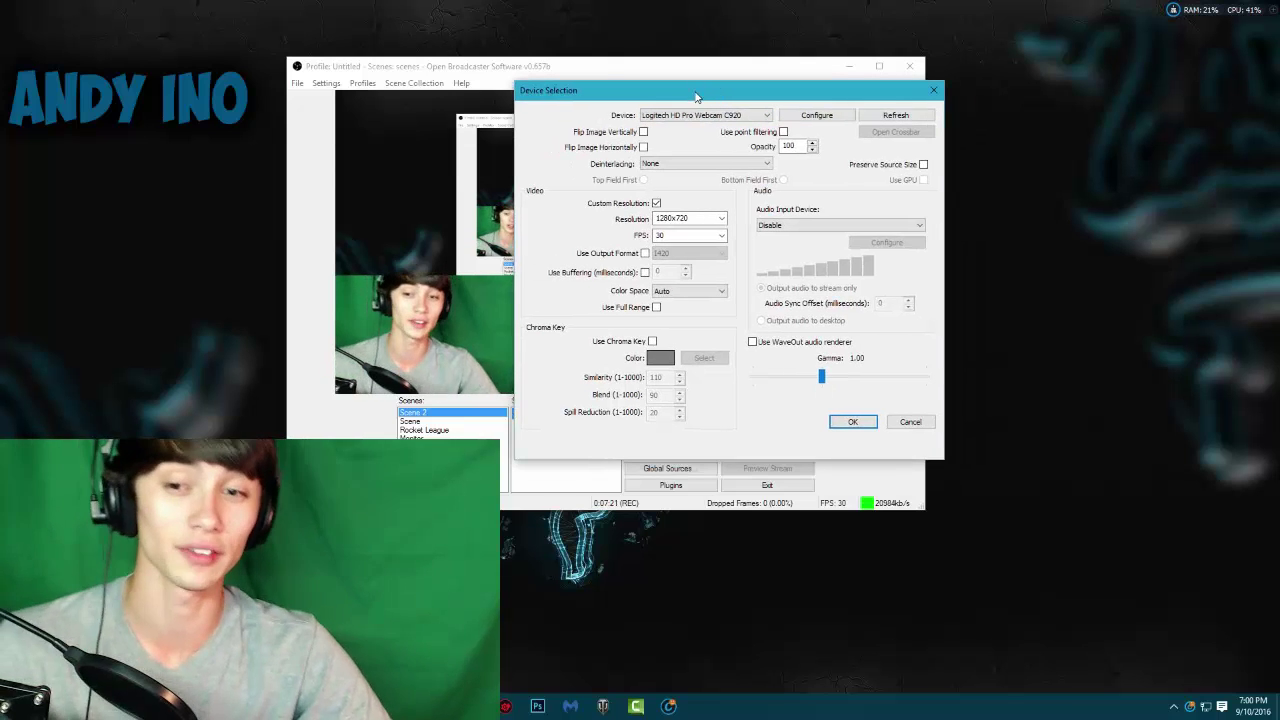
left_click_drag(605, 94, 750, 125)
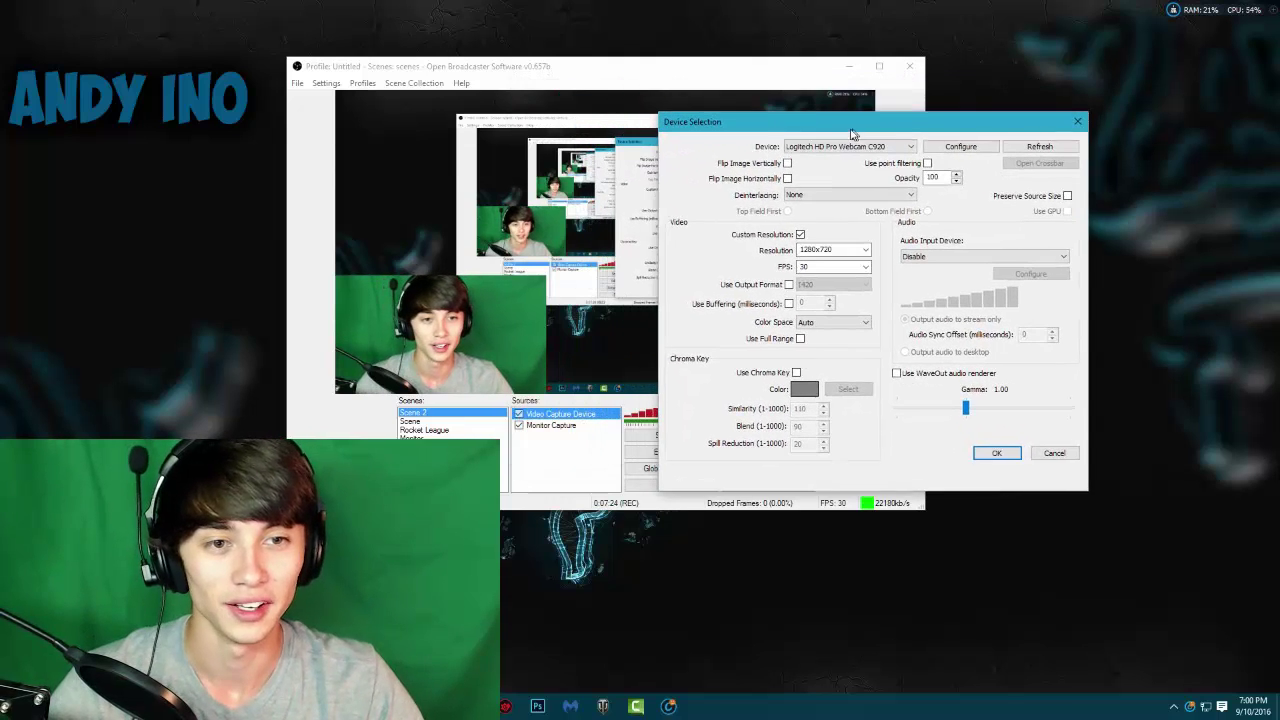
left_click_drag(852, 133, 873, 120)
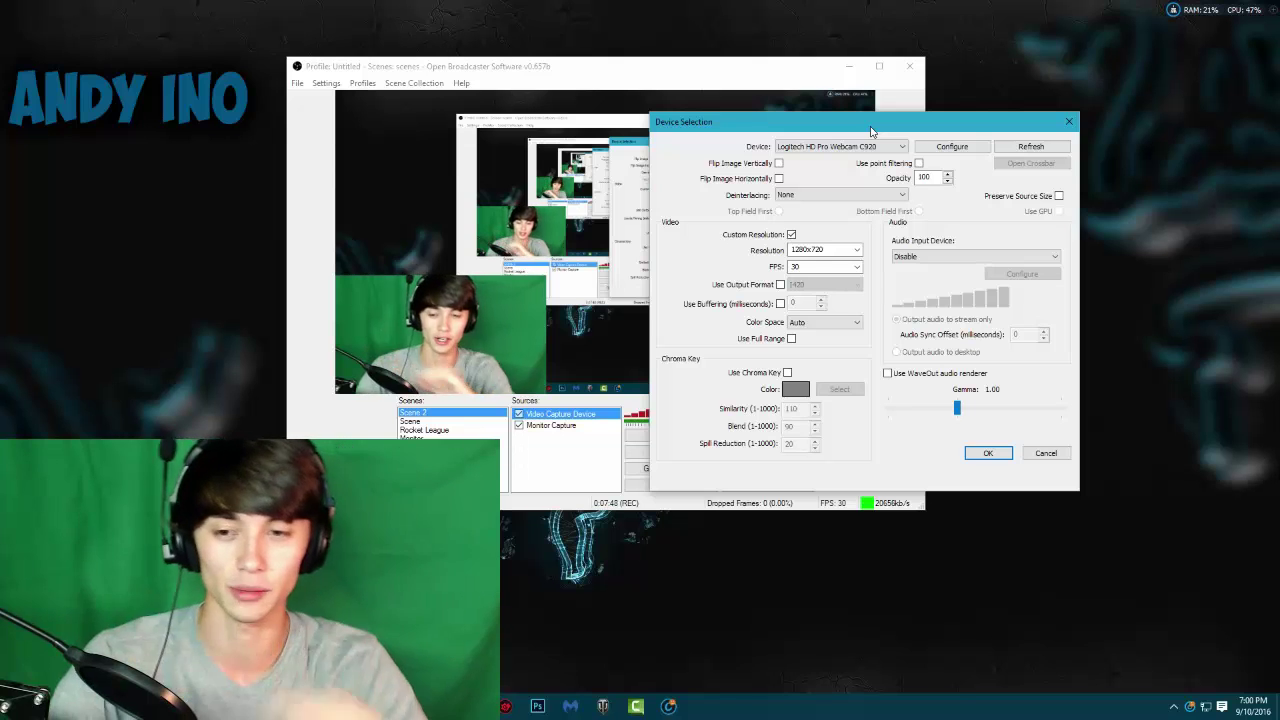
left_click_drag(870, 126, 892, 122)
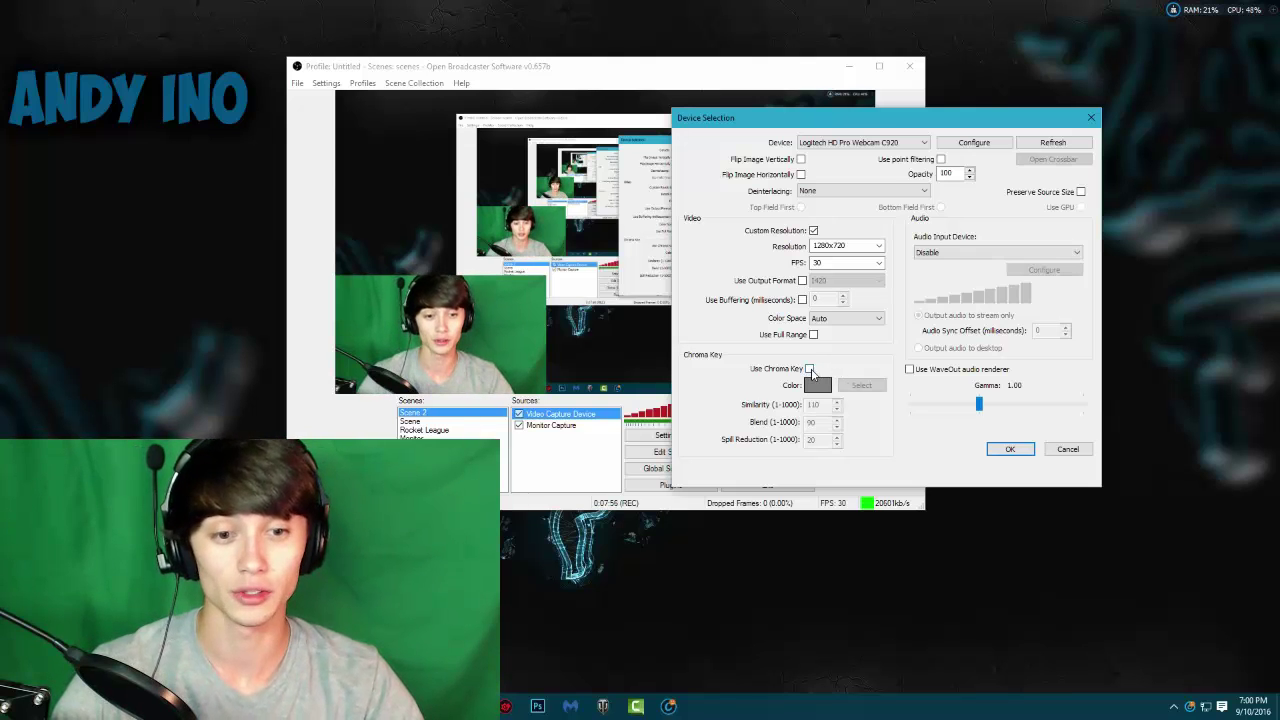
Turn on chroma key for the webcam source and pick the backdrop's green as the key color.
left_click(809, 369)
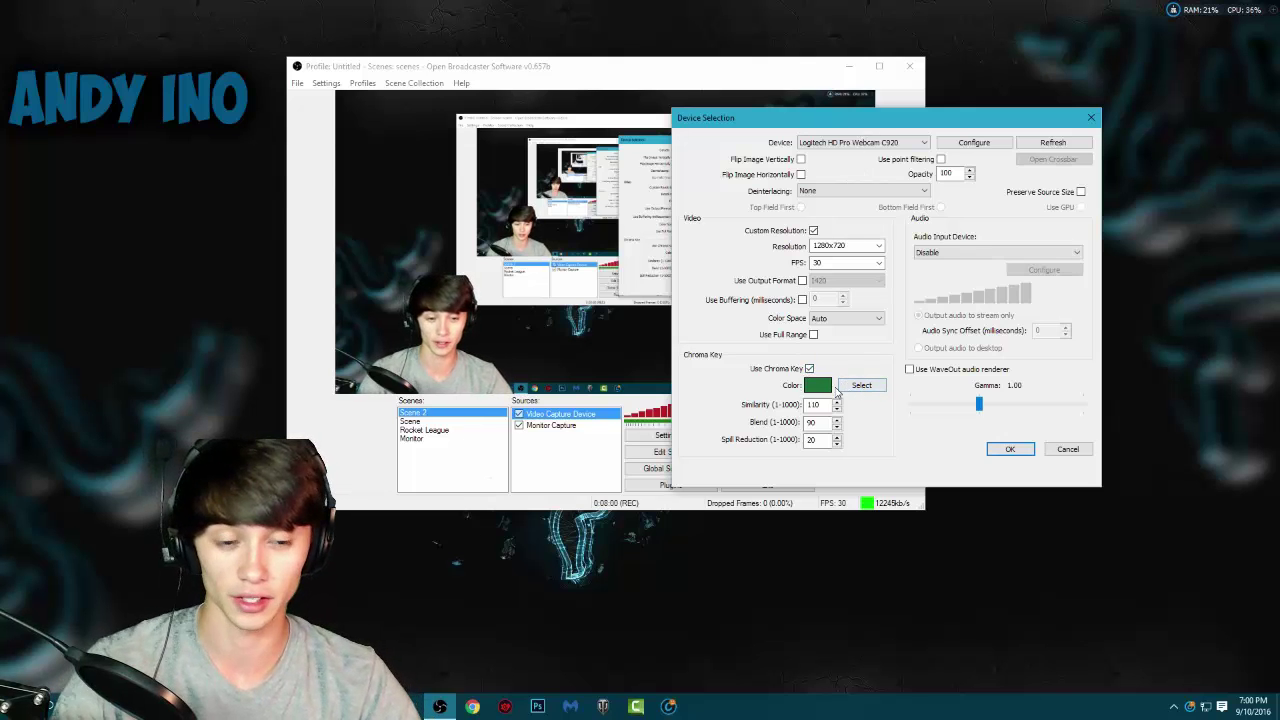
left_click(843, 386)
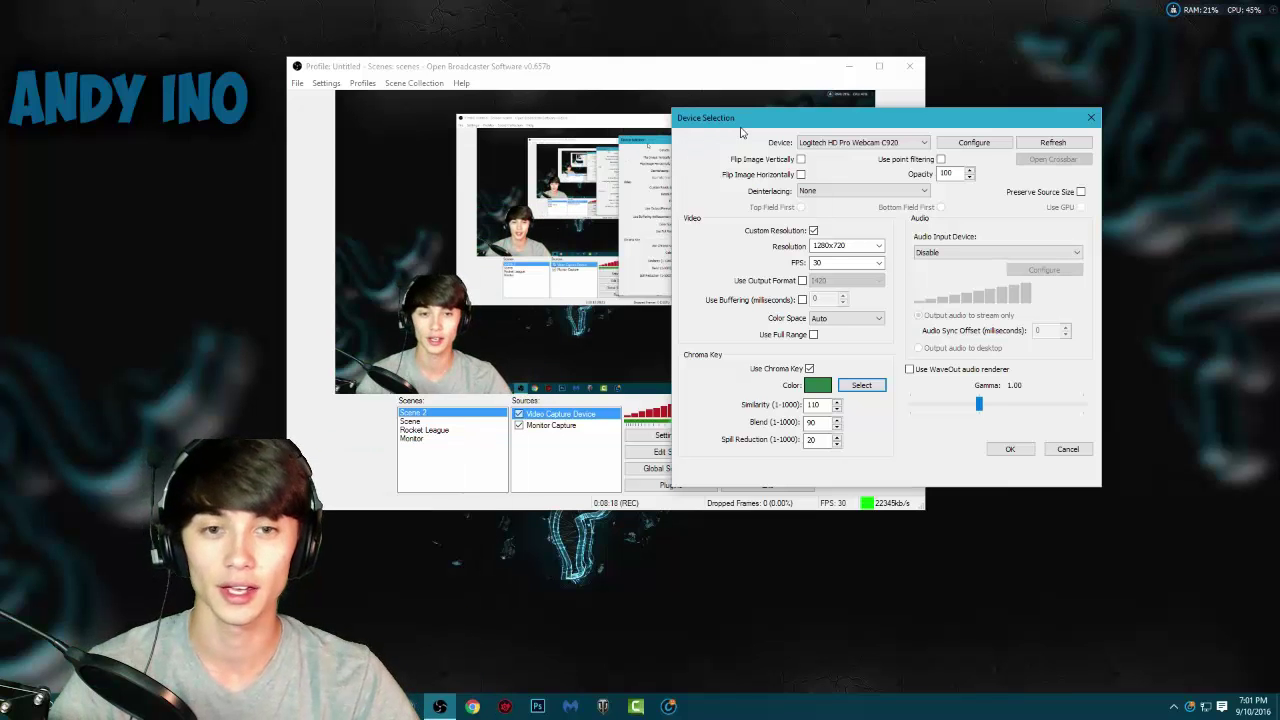
left_click_drag(741, 131, 757, 128)
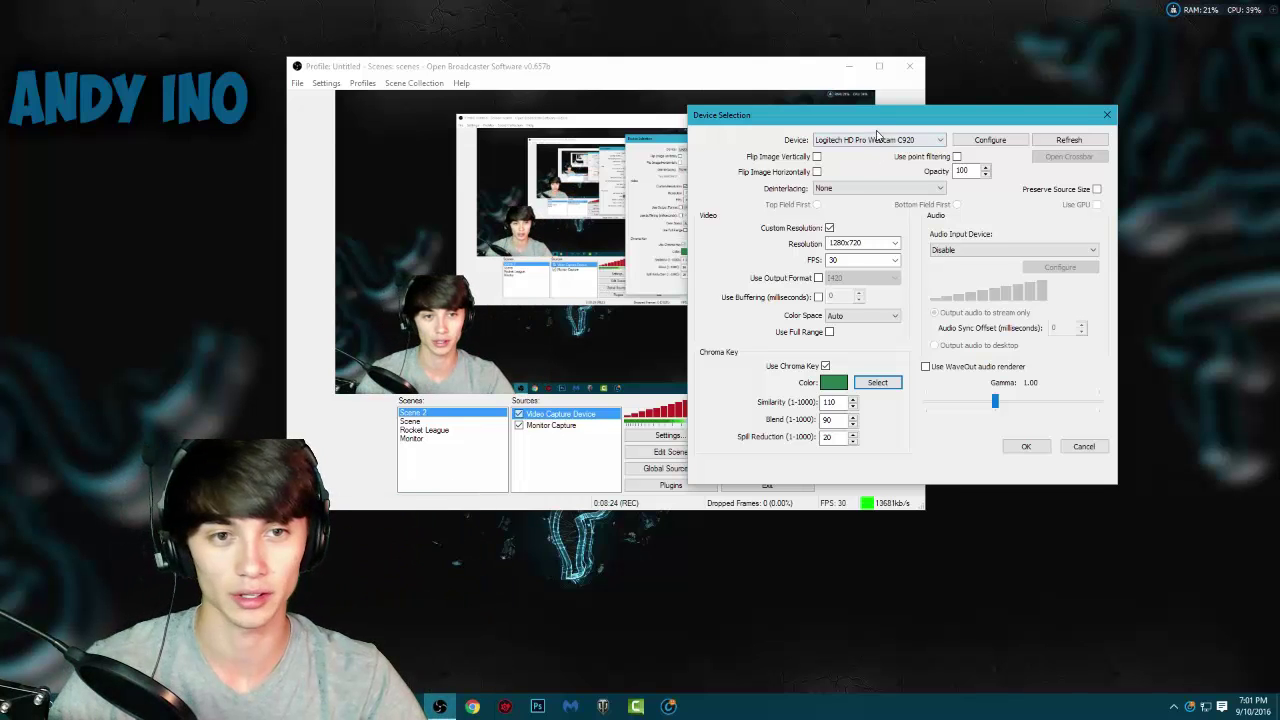
left_click_drag(879, 124, 788, 128)
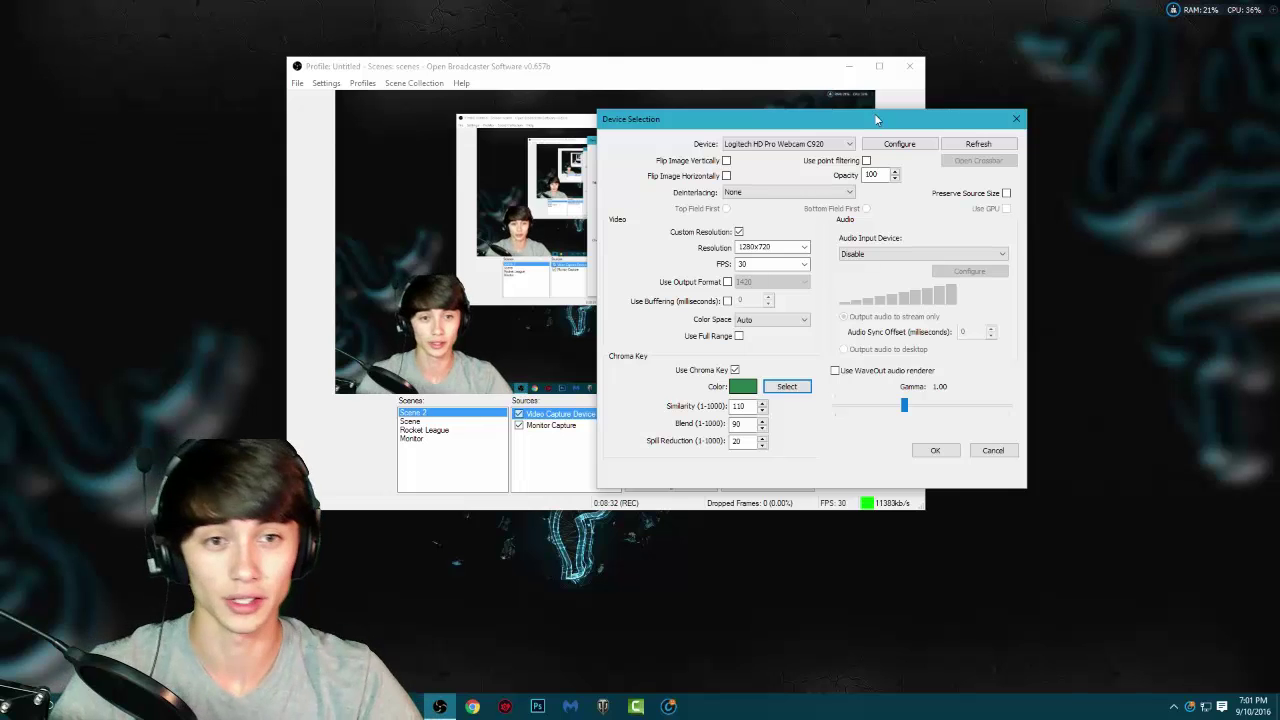
mouse_move(876, 120)
left_mouse_down()
mouse_move(842, 127)
mouse_move(872, 82)
mouse_move(899, 112)
left_mouse_up()
left_click(806, 378)
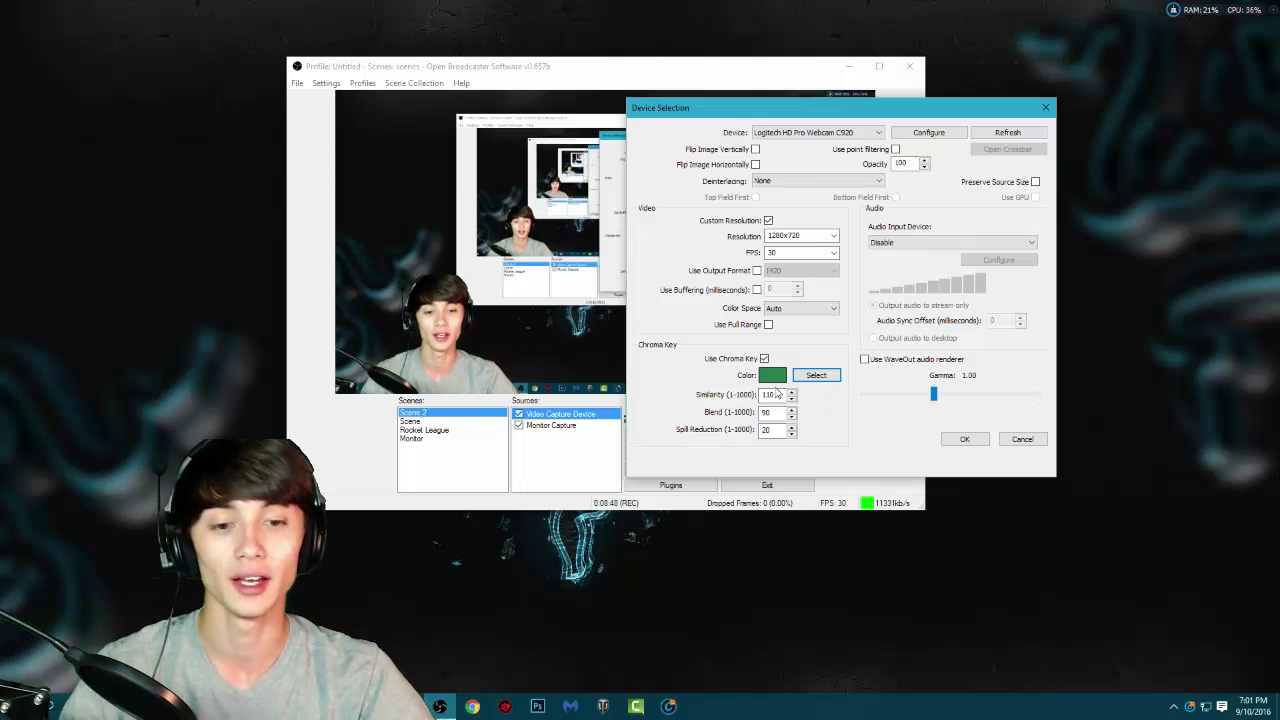
Try chroma key similarity values of 20 and 0 on the webcam source.
left_click(779, 395)
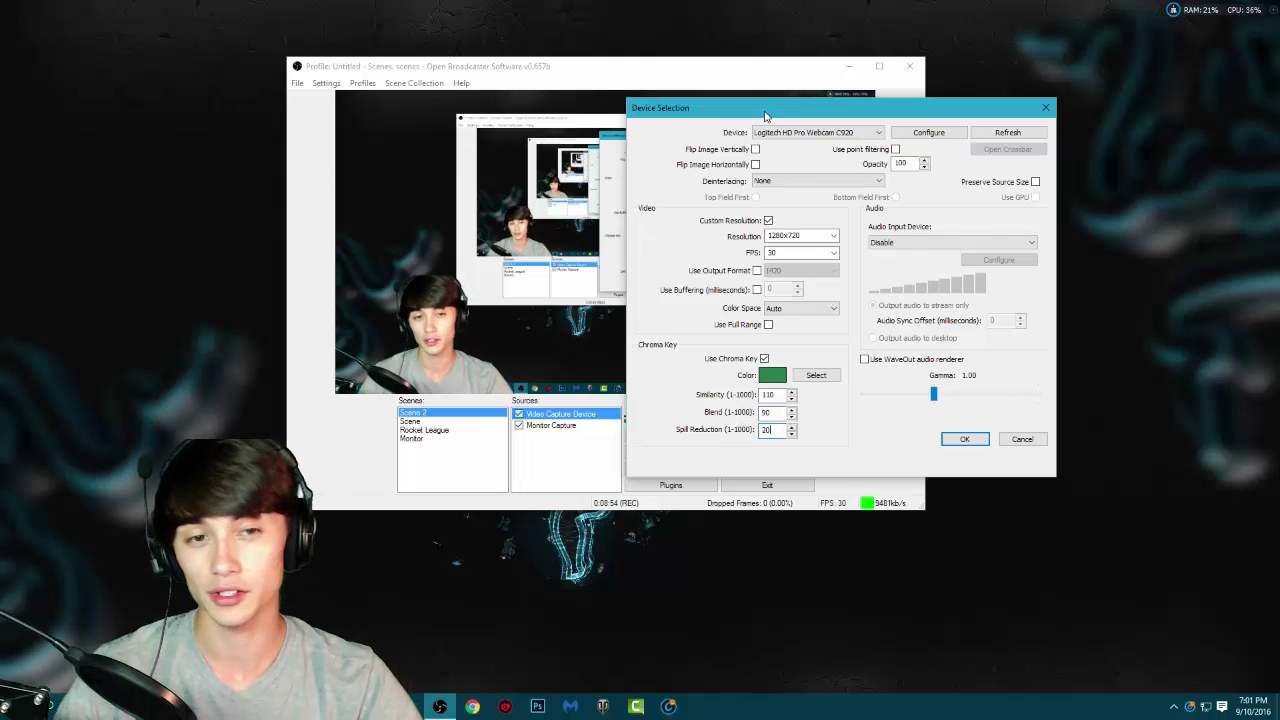
left_click_drag(765, 115, 942, 121)
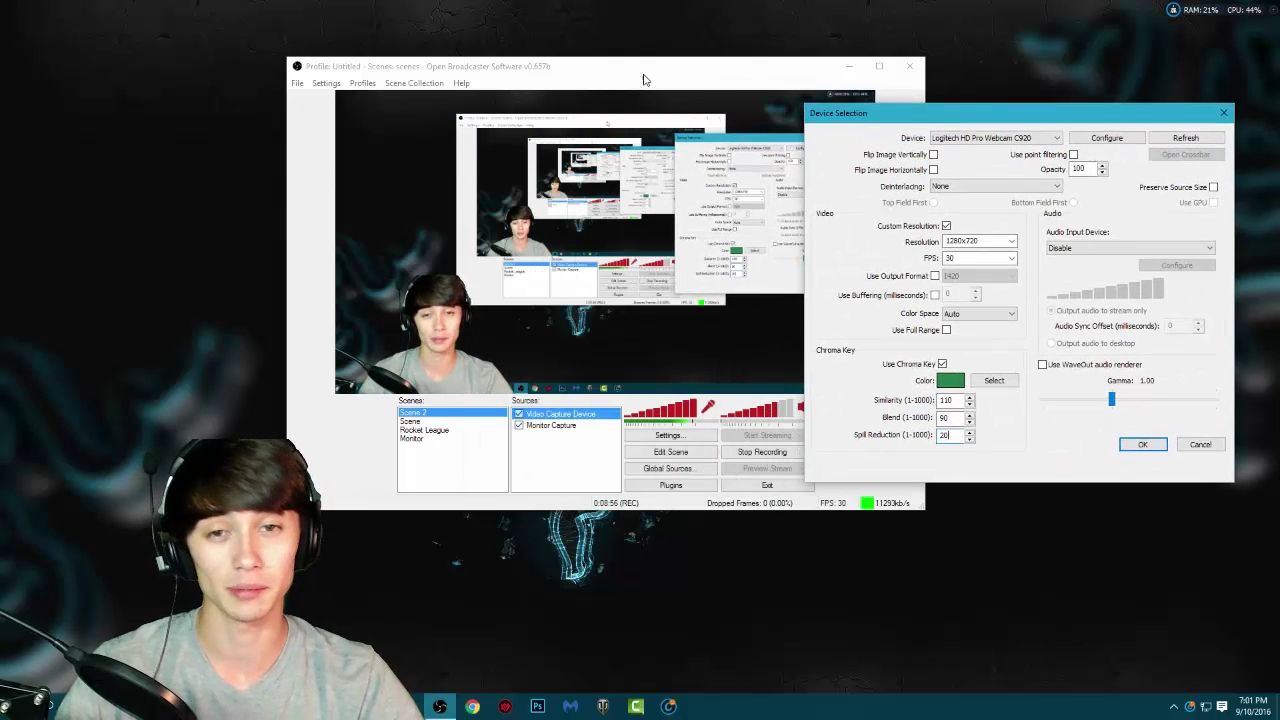
mouse_move(863, 122)
left_mouse_down()
mouse_move(912, 123)
mouse_move(790, 121)
mouse_move(856, 101)
left_mouse_up()
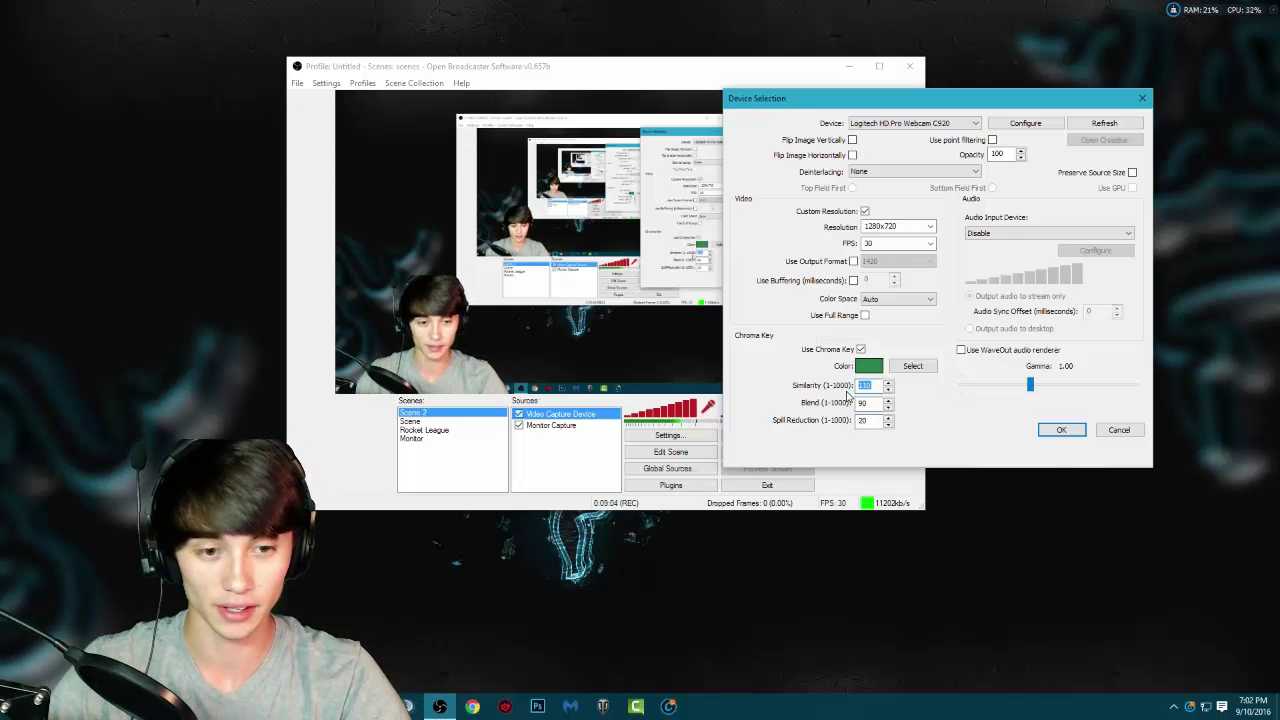
type("20")
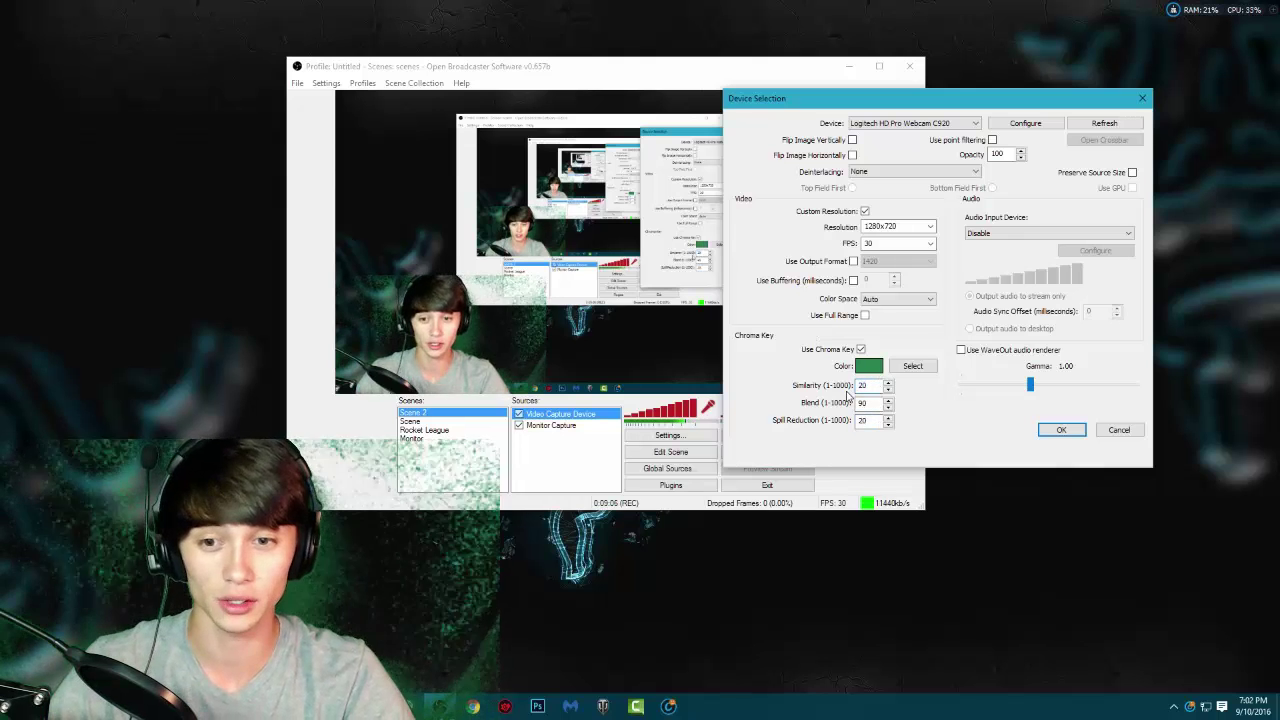
key("BackSpace")
key("BackSpace")
type("100")
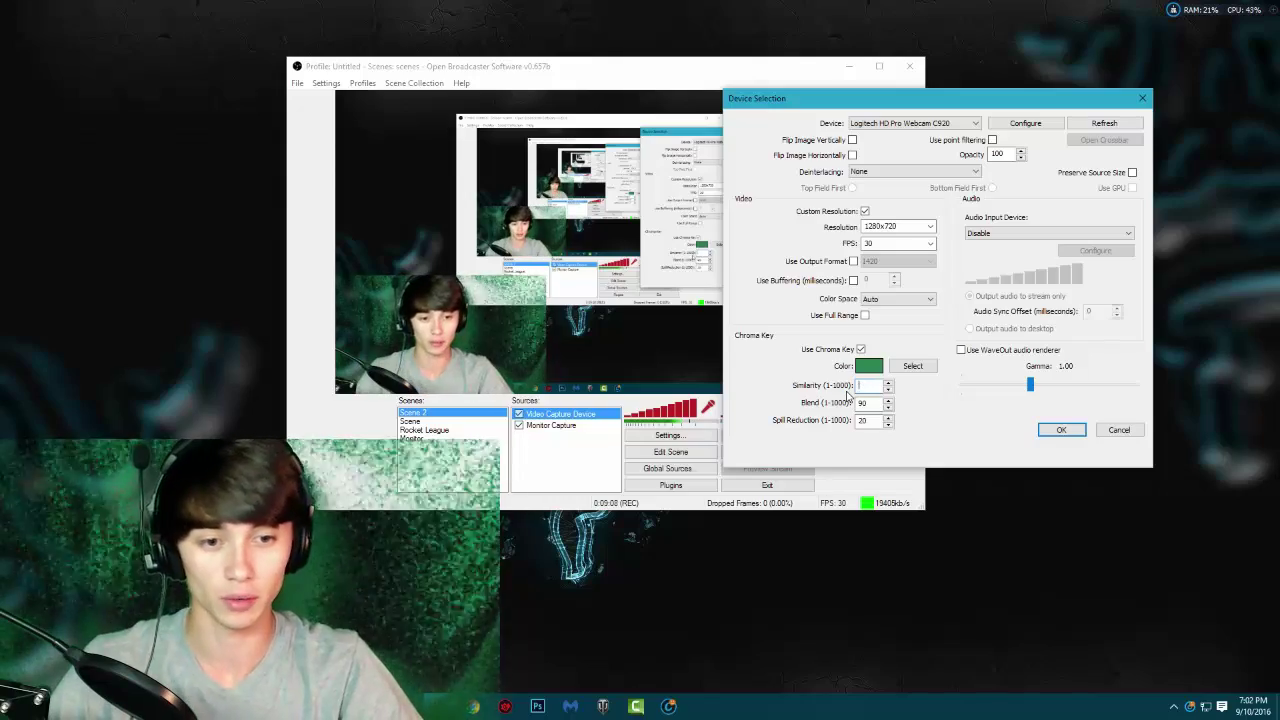
key("BackSpace")
key("BackSpace")
key("BackSpace")
type("0")
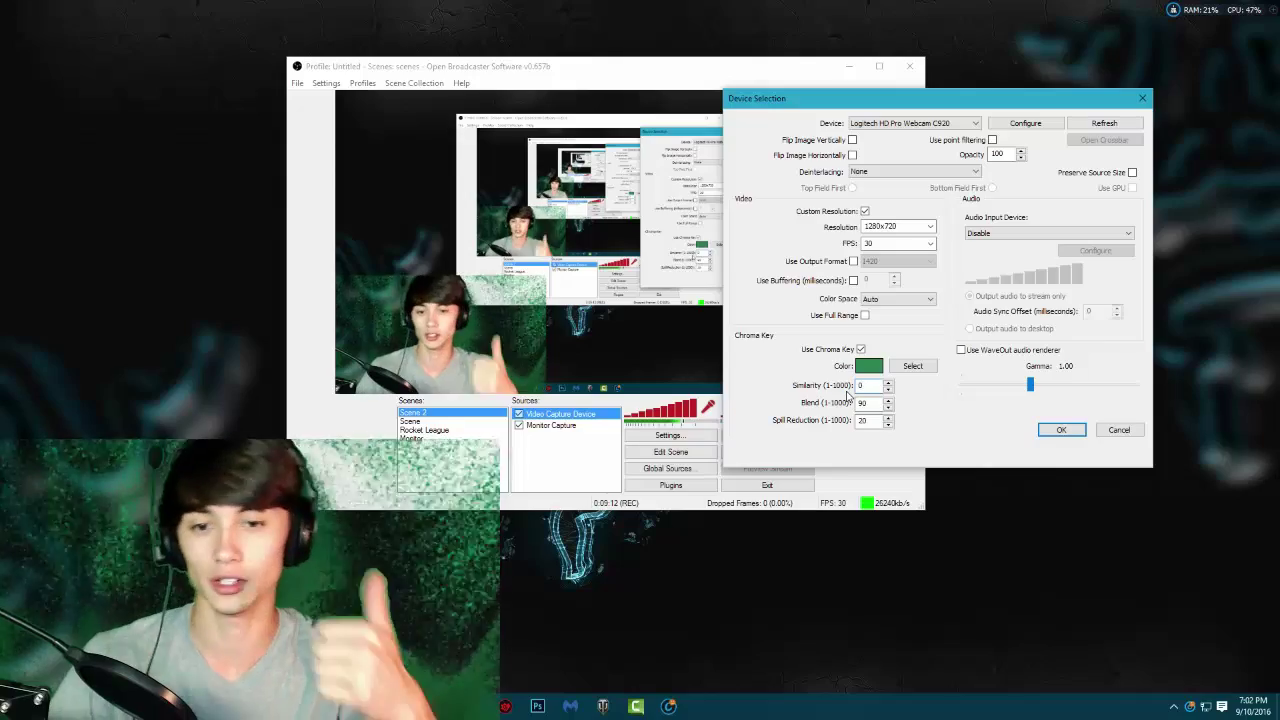
Try raising the webcam source's chroma key similarity to 140.
key("BackSpace")
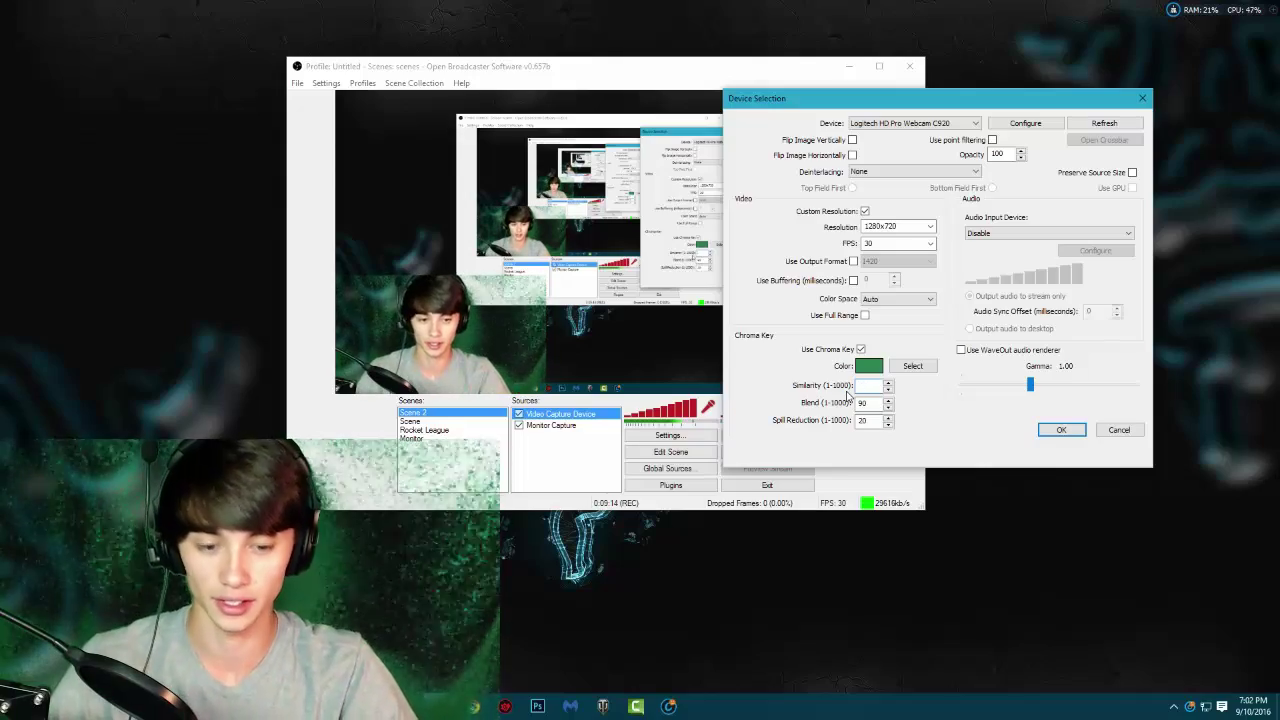
type("120")
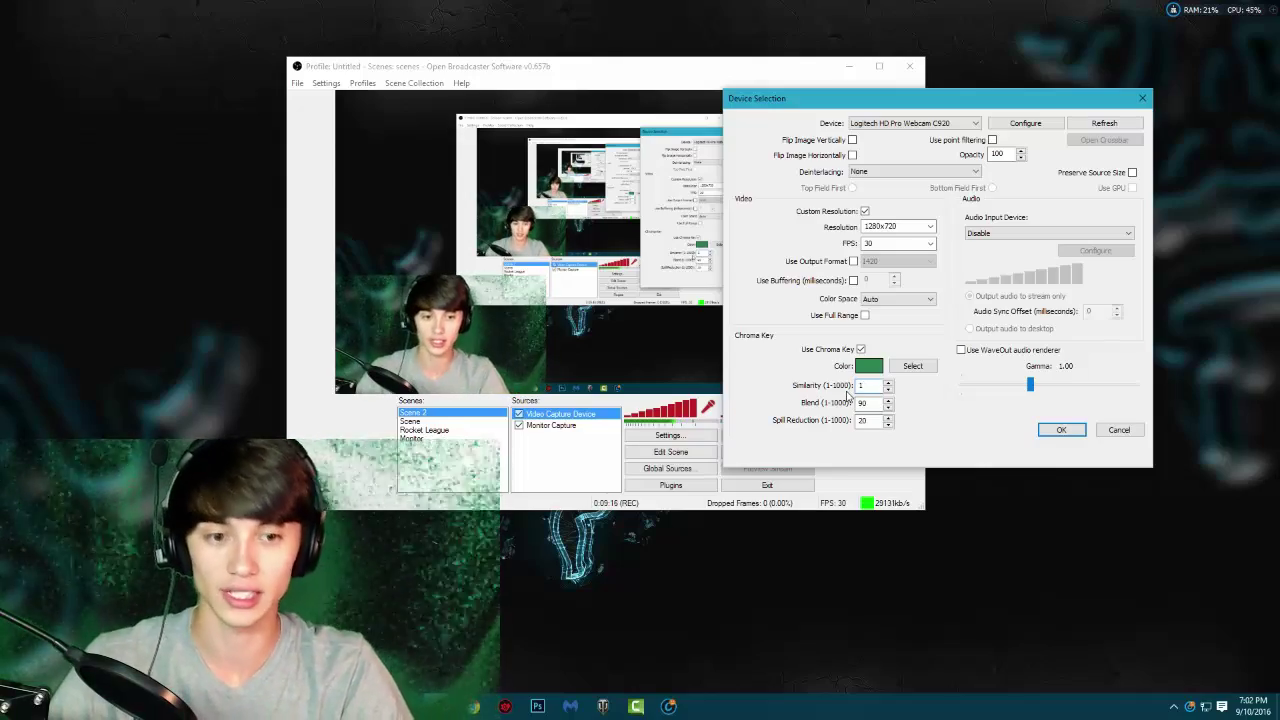
key("BackSpace")
key("BackSpace")
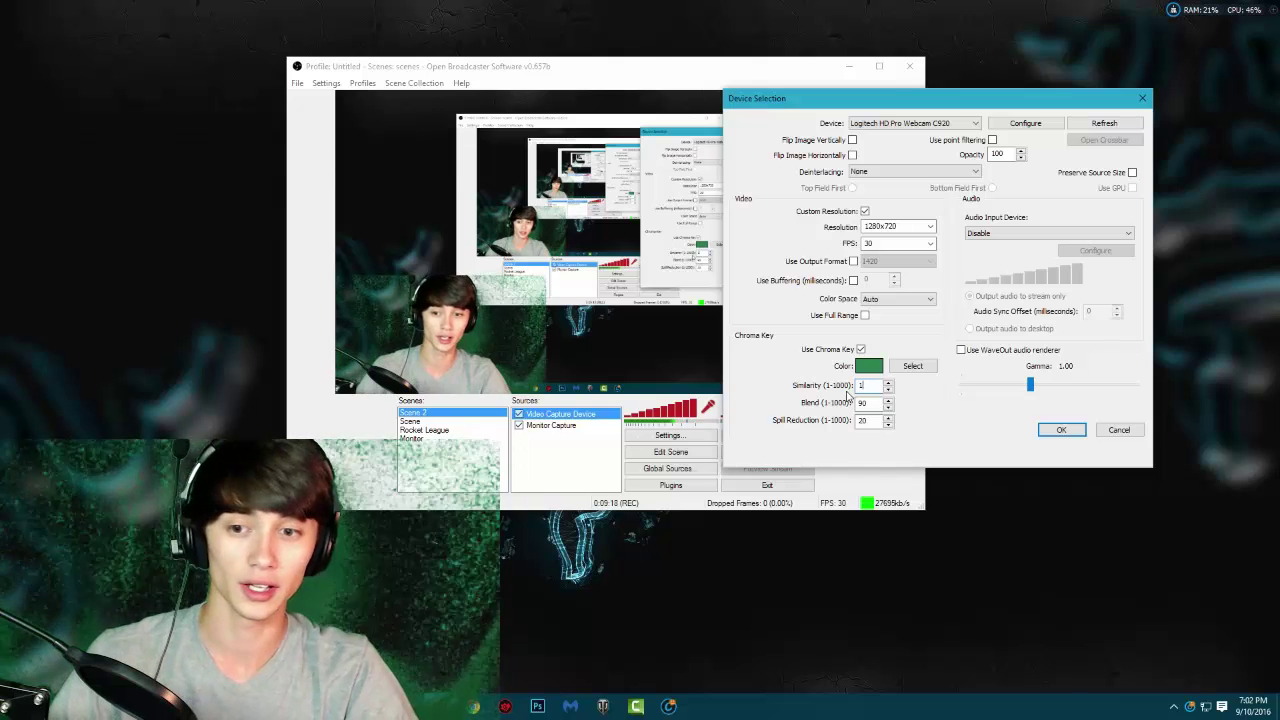
type("40")
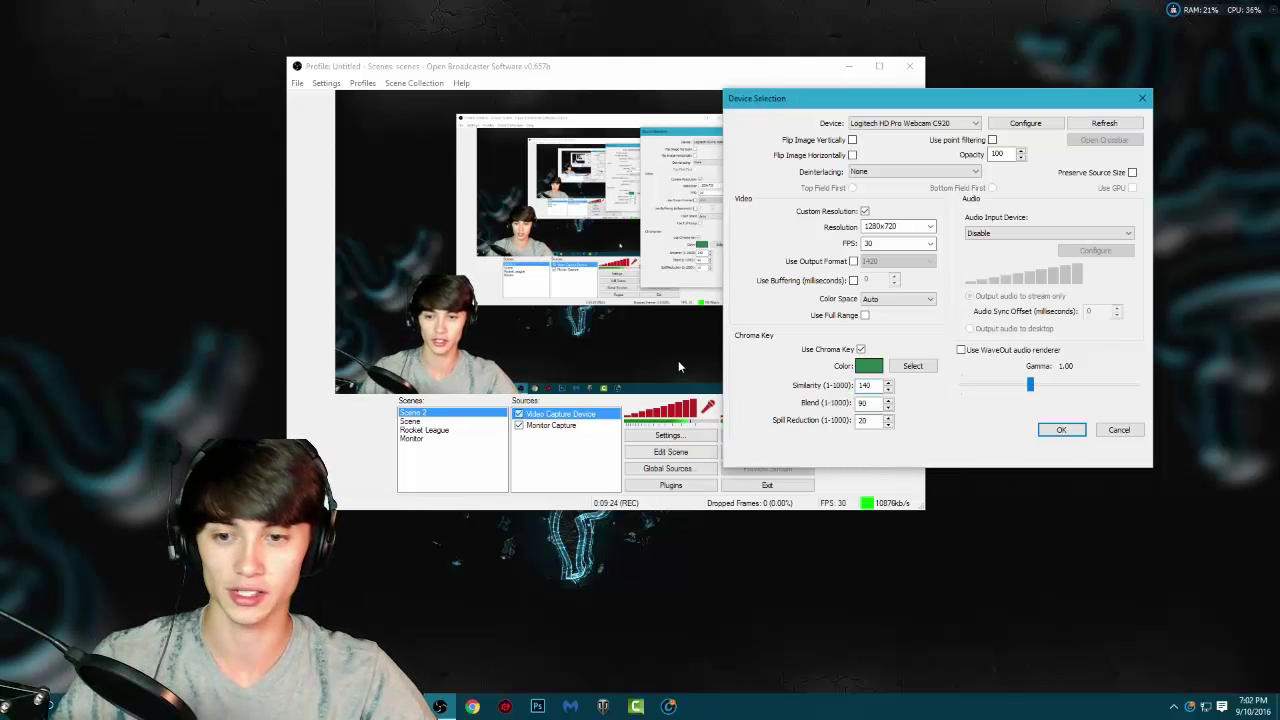
Set the webcam source's chroma key similarity to 110.
key("BackSpace")
key("BackSpace")
key("BackSpace")
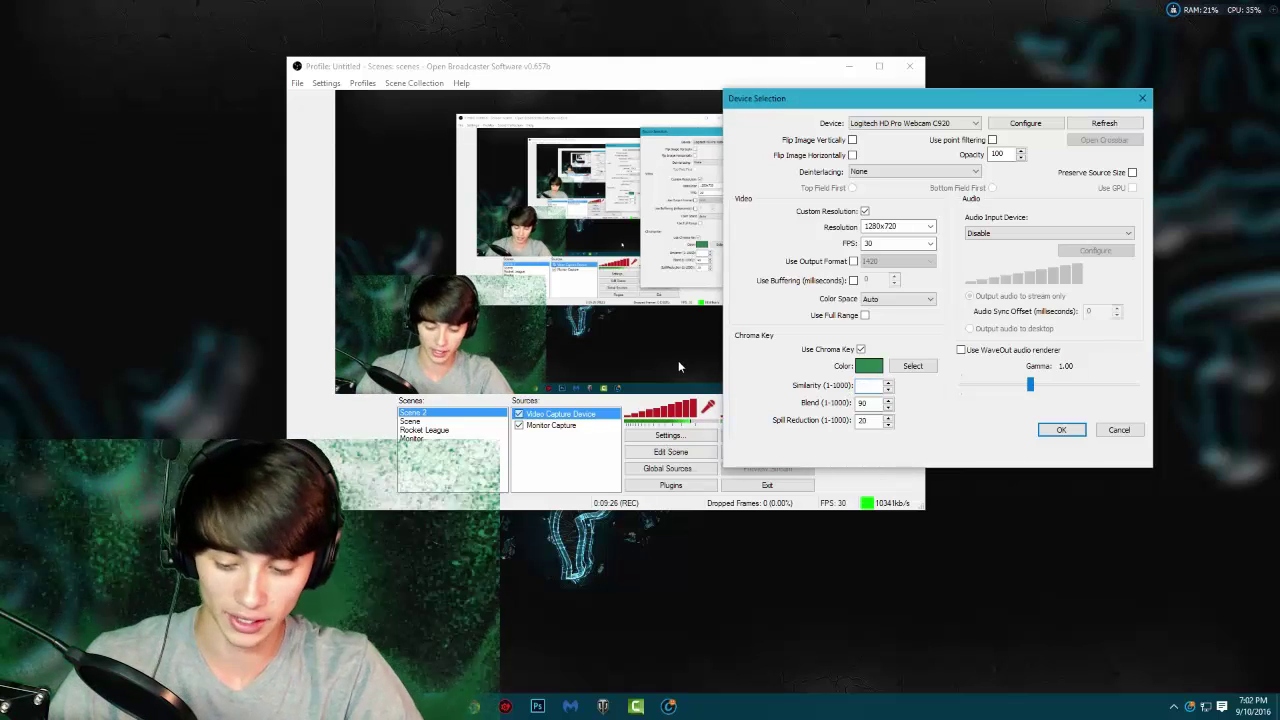
type("110")
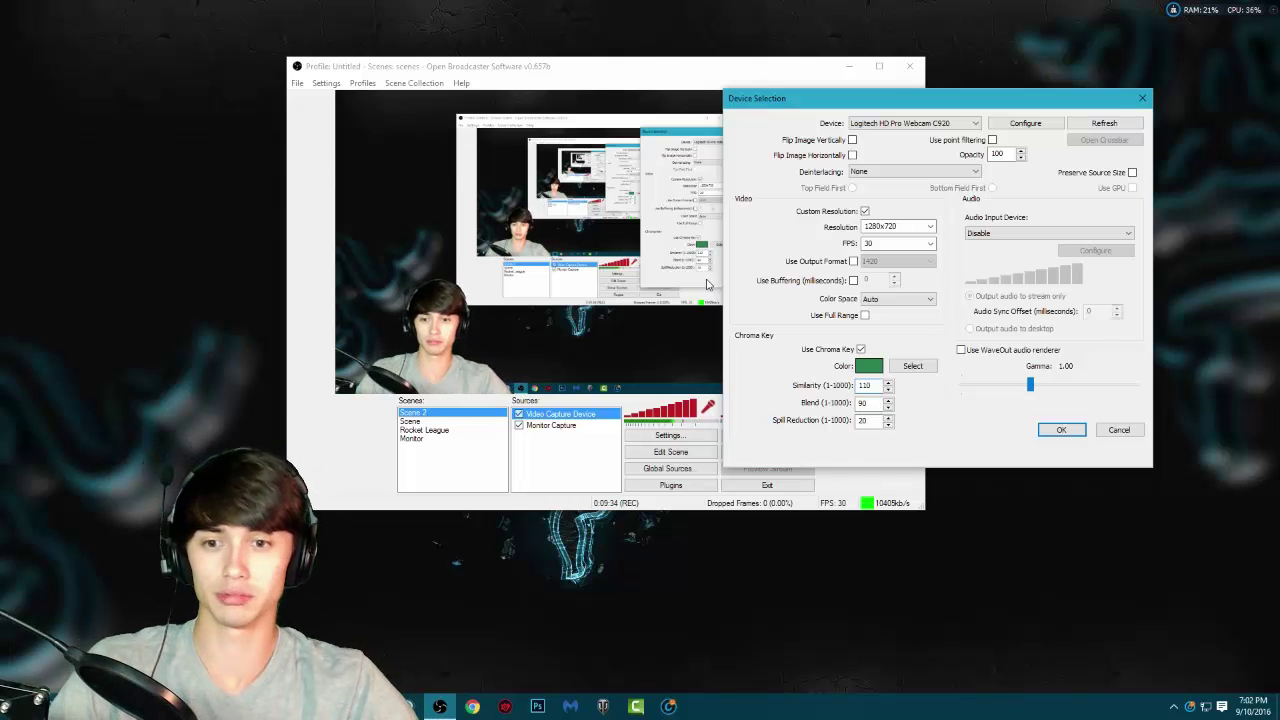
Try a chroma key blend value of 100 on the webcam source.
double_click(864, 402)
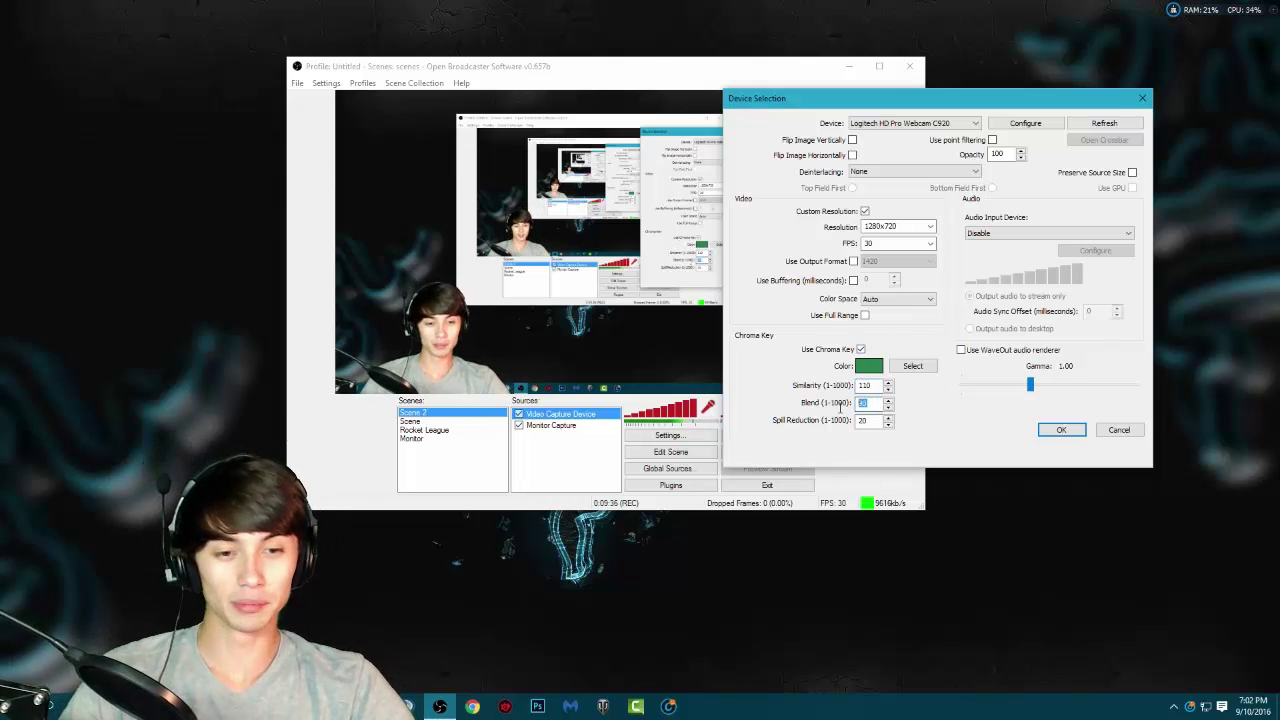
key("BackSpace")
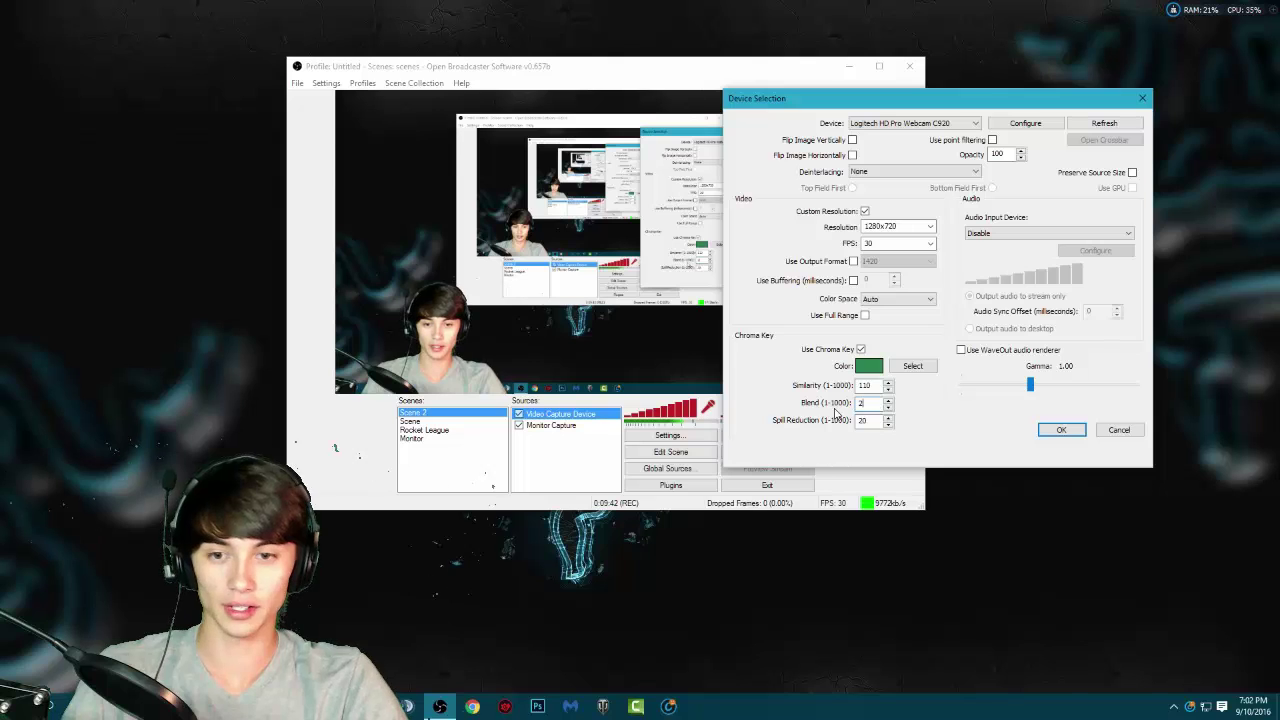
type("100")
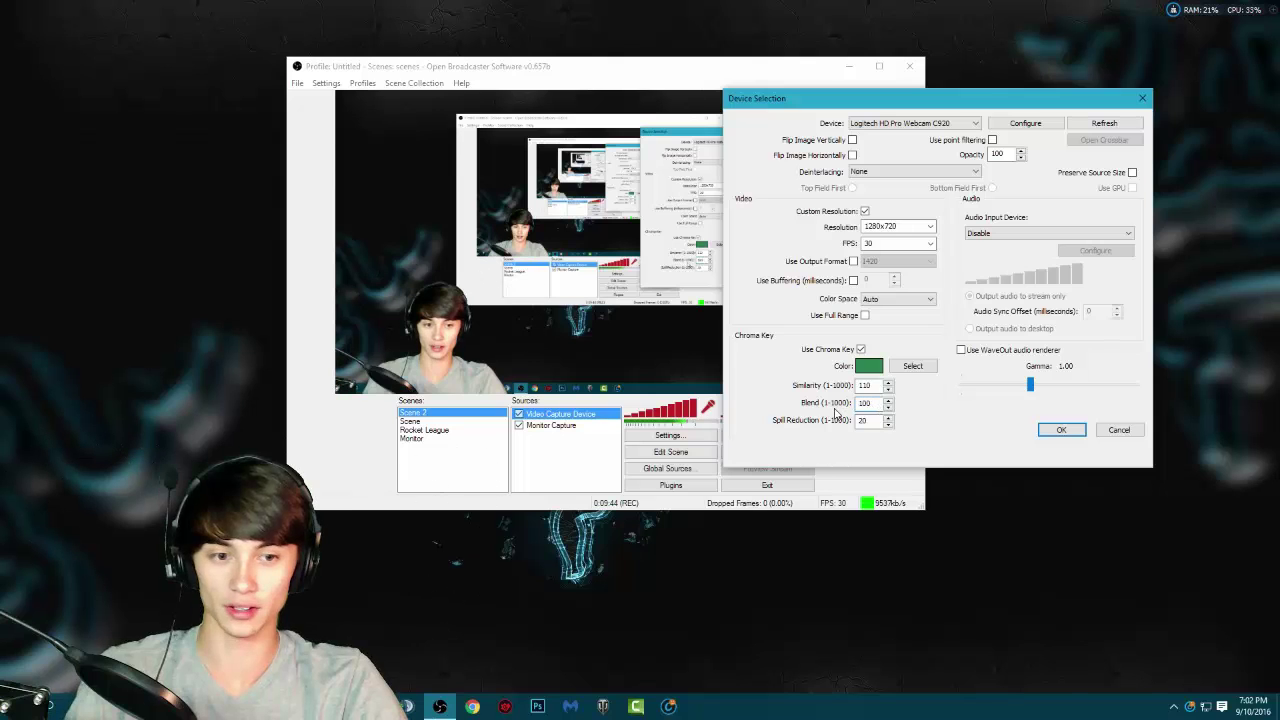
type("0")
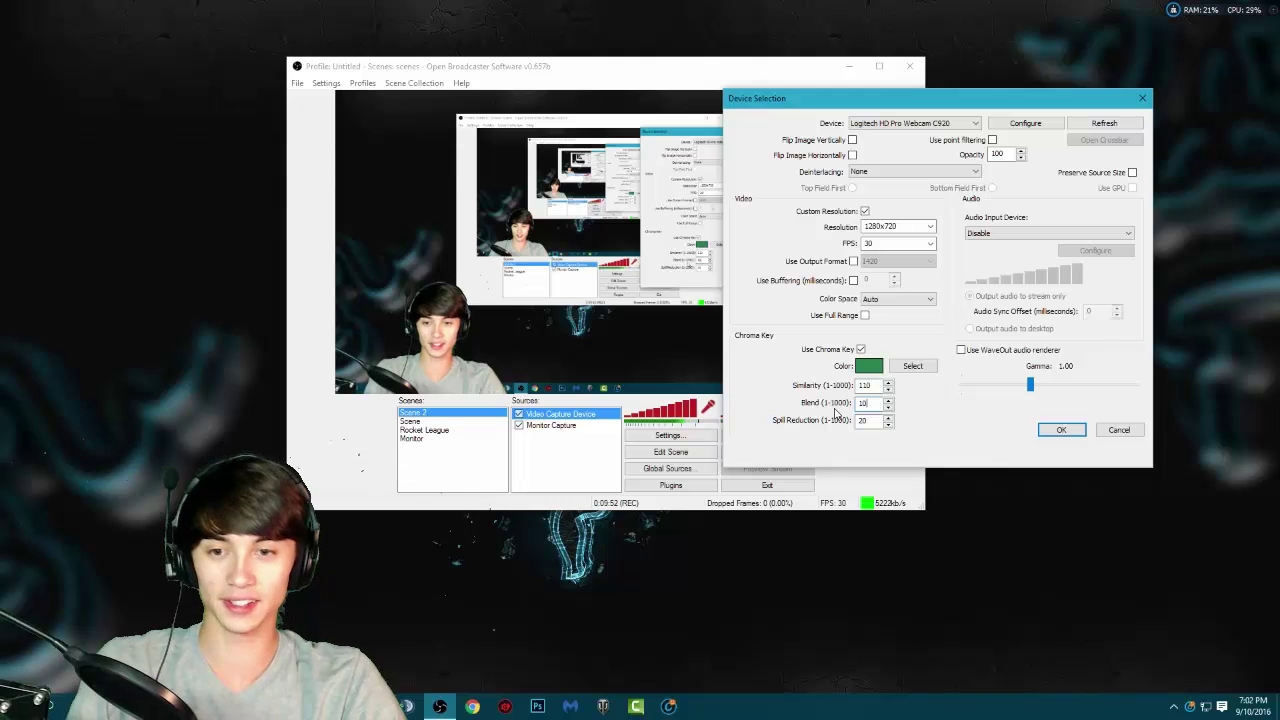
Set the chroma key blend to 90, leave spill reduction at 20, and apply the webcam source's settings.
key("BackSpace")
key("BackSpace")
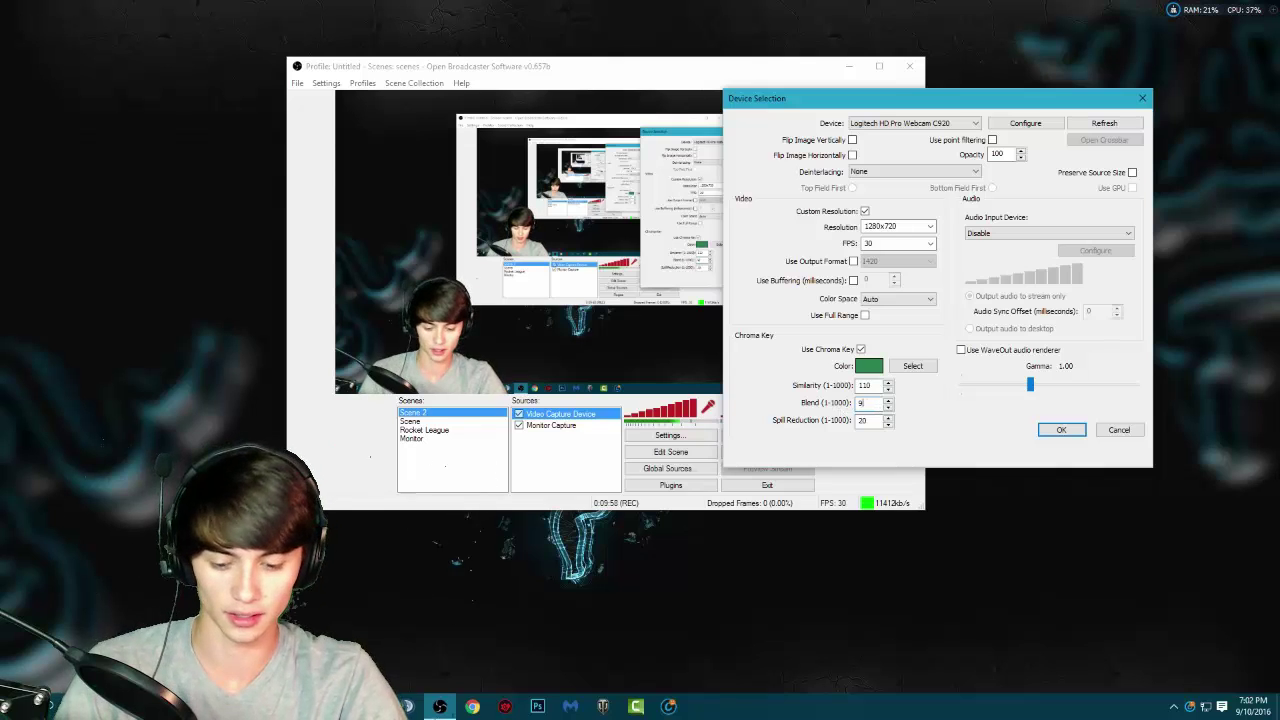
left_click(865, 421)
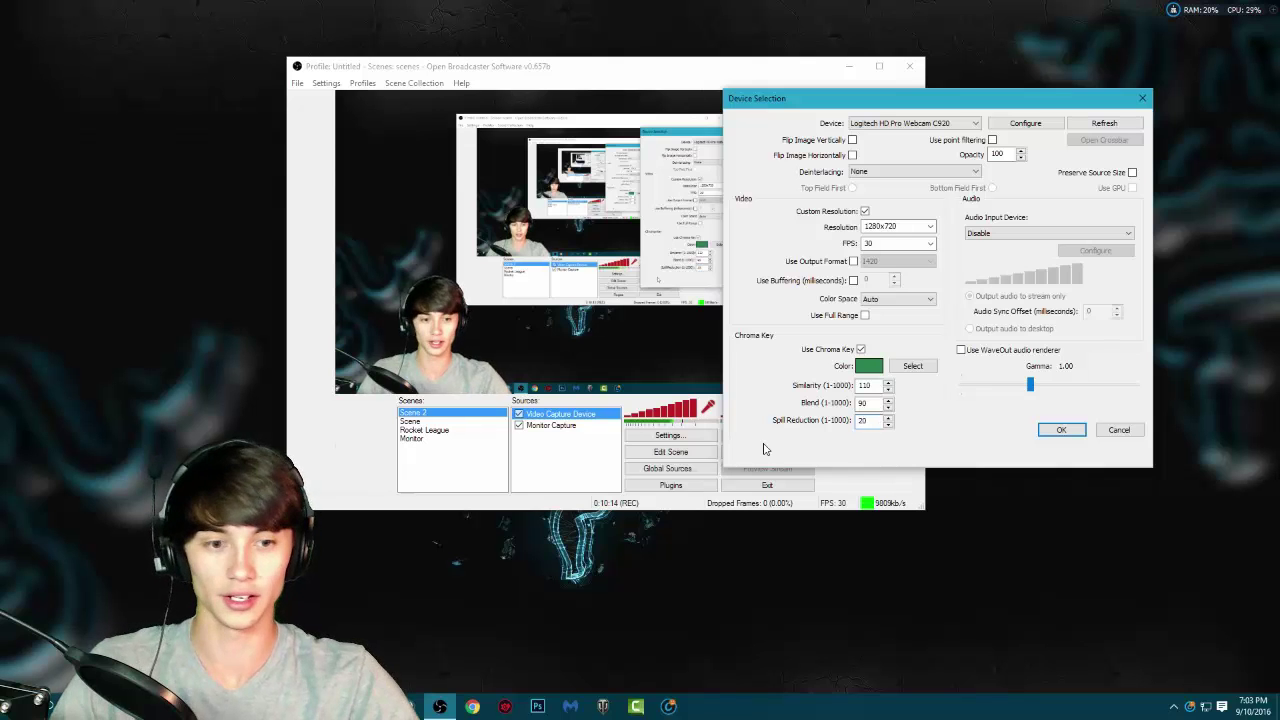
left_click_drag(838, 104, 739, 110)
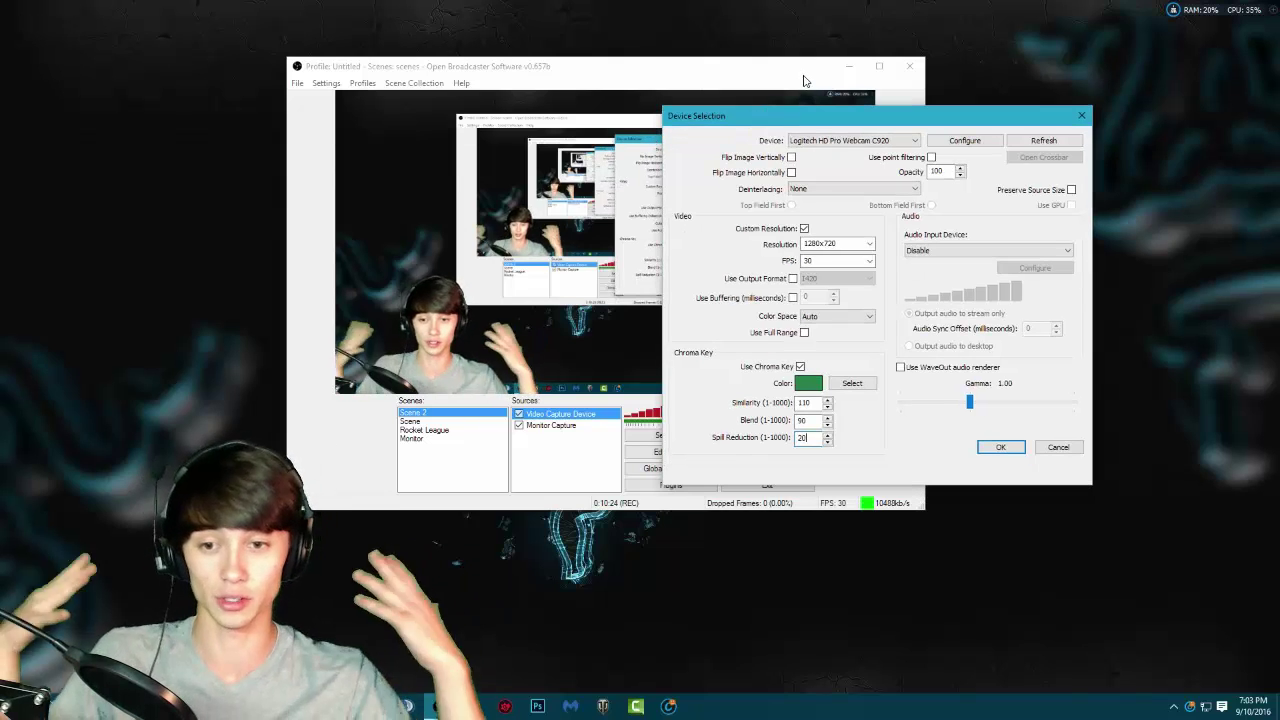
left_click(1000, 447)
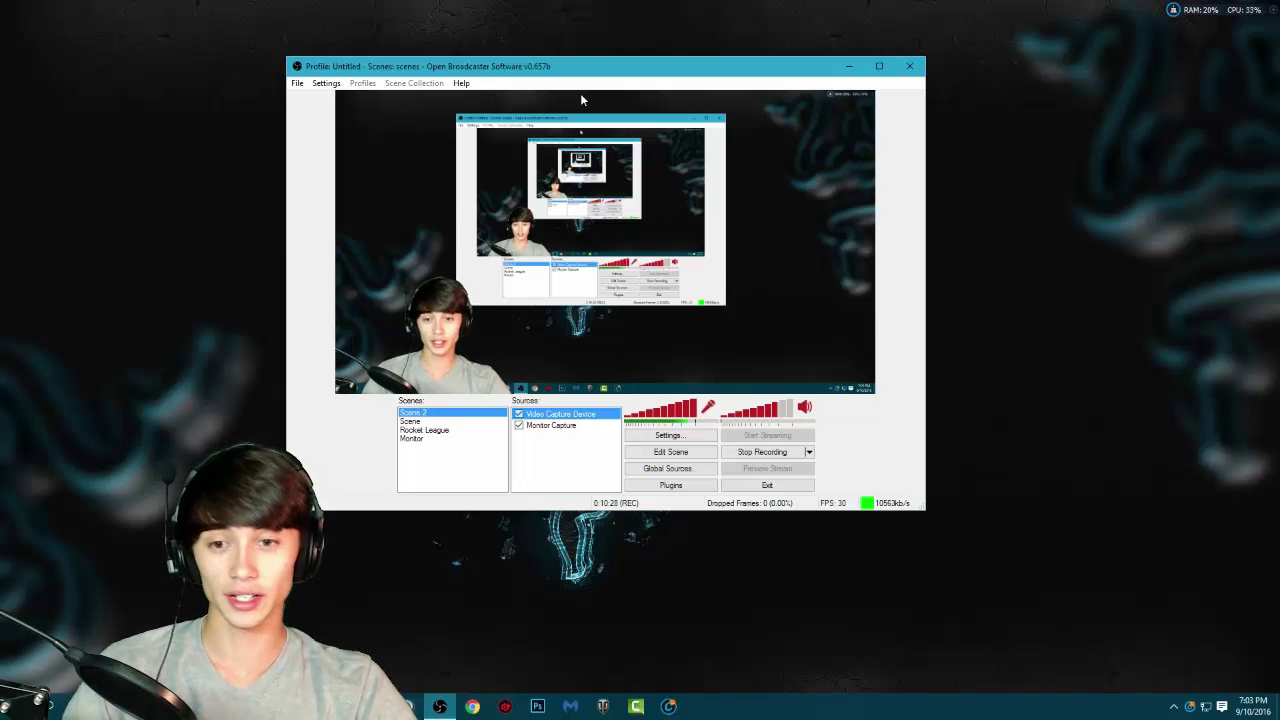
Edit the scene to move the webcam overlay into the lower-right corner of the captured desktop.
left_click_drag(580, 66, 706, 53)
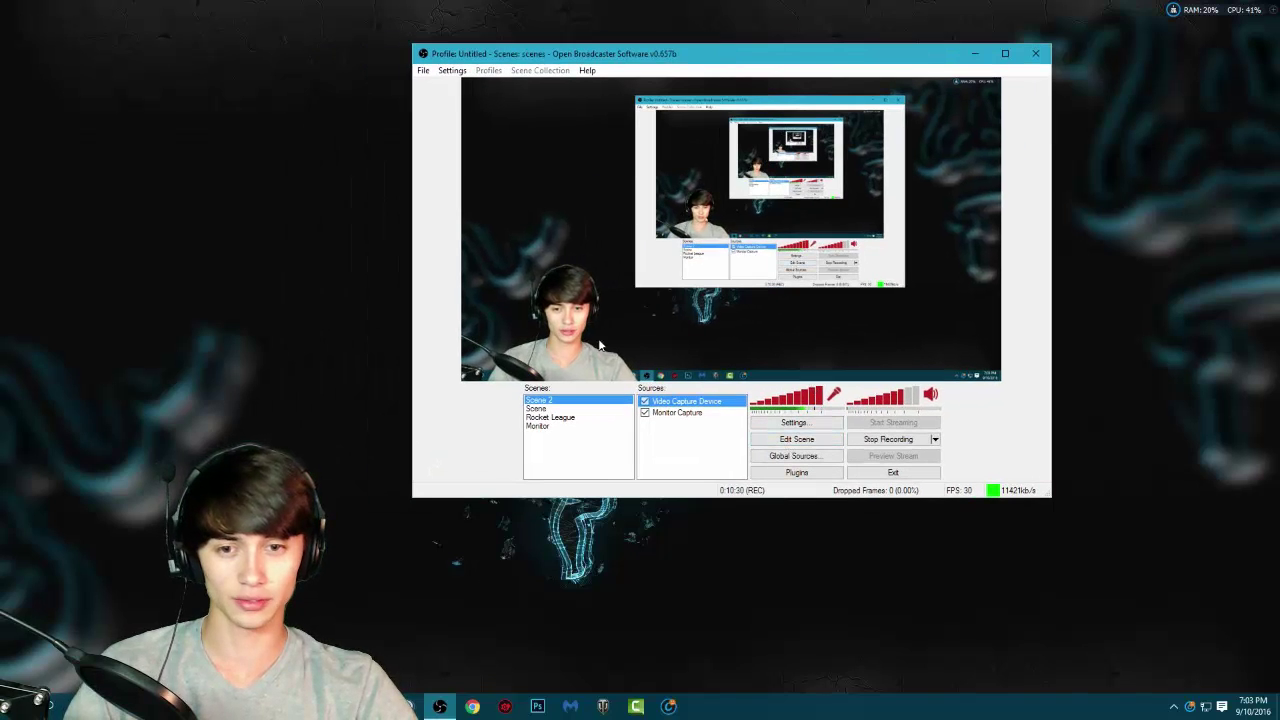
left_click(797, 439)
left_click_drag(547, 324, 876, 328)
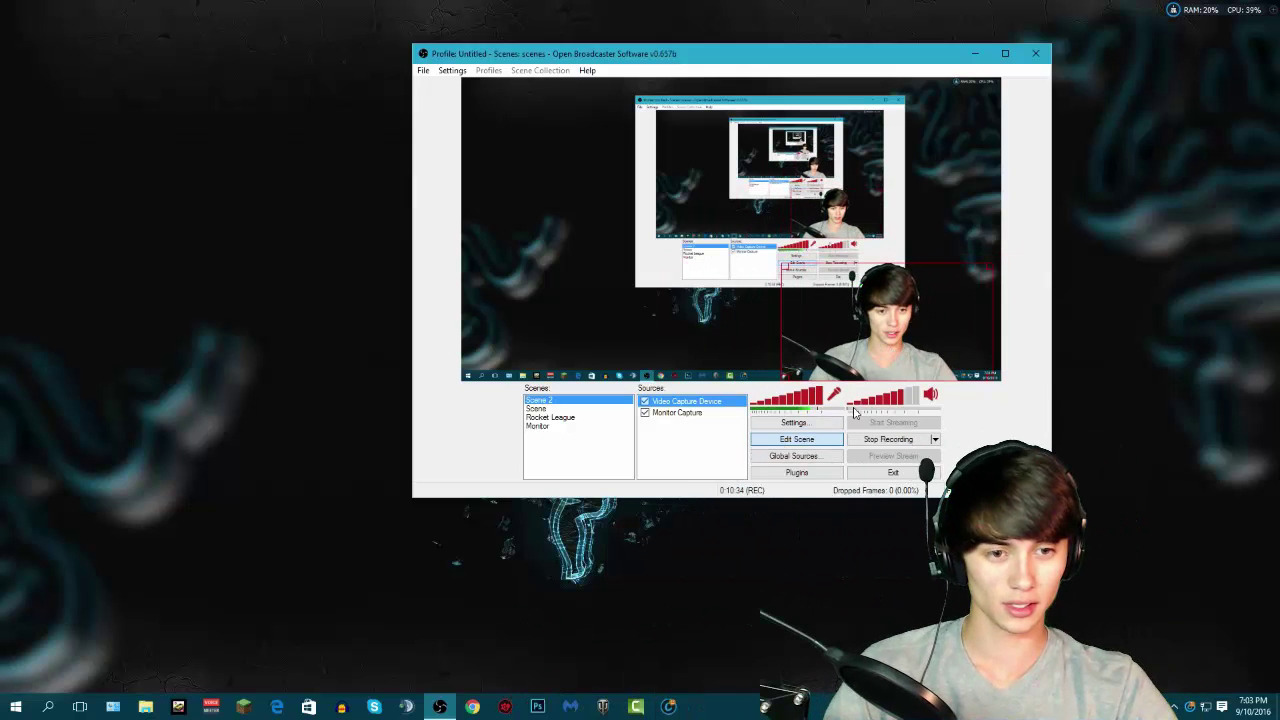
left_click(797, 439)
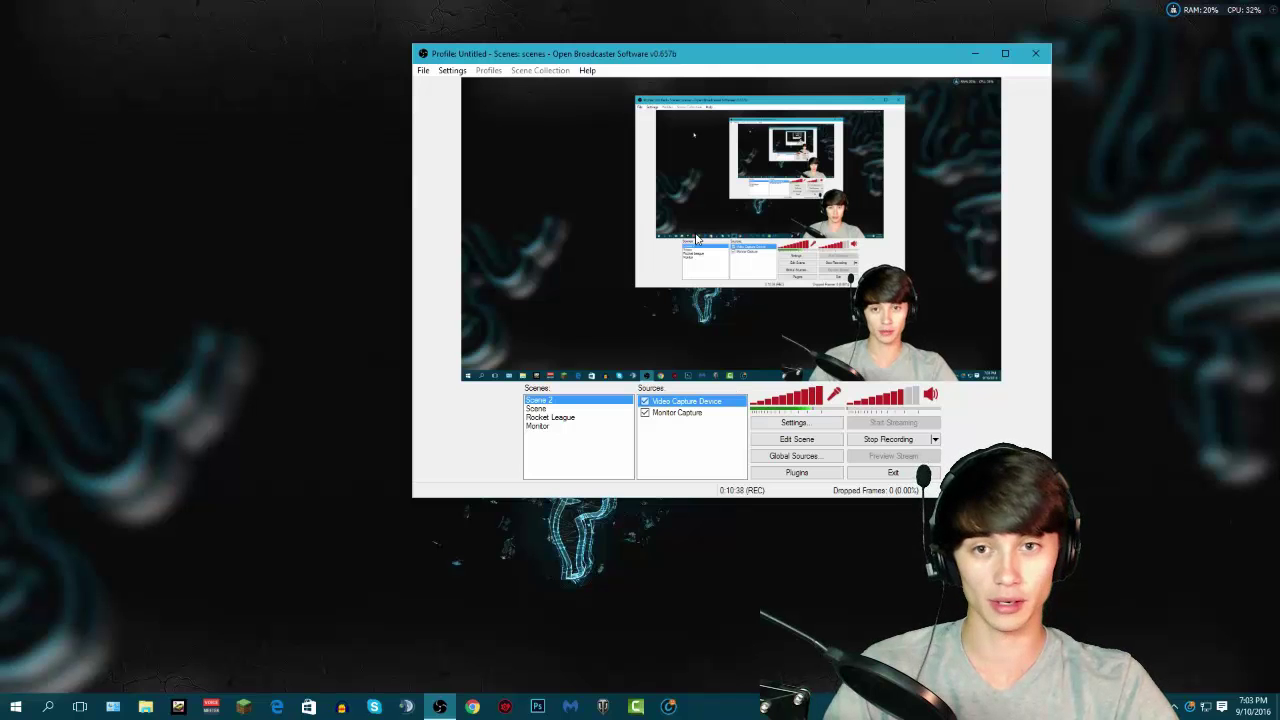
Enlarge the webcam overlay in the scene until it fills the whole frame.
left_click(797, 439)
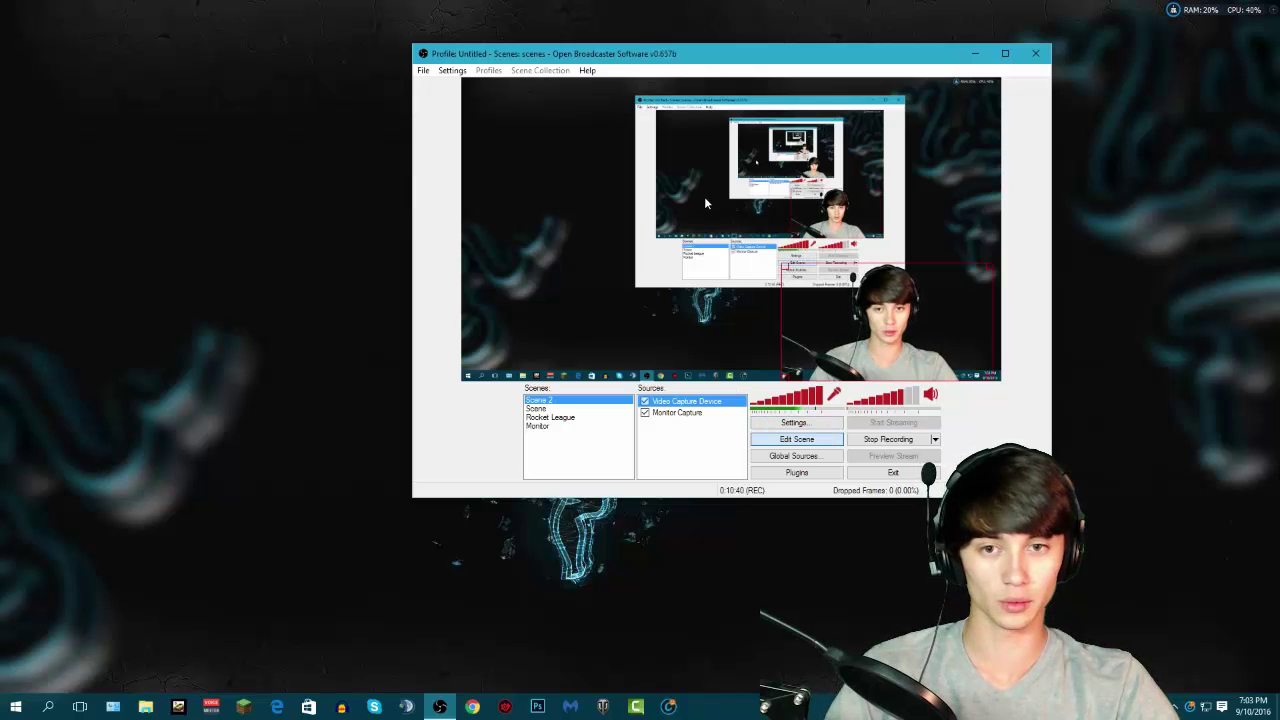
left_click_drag(780, 265, 461, 82)
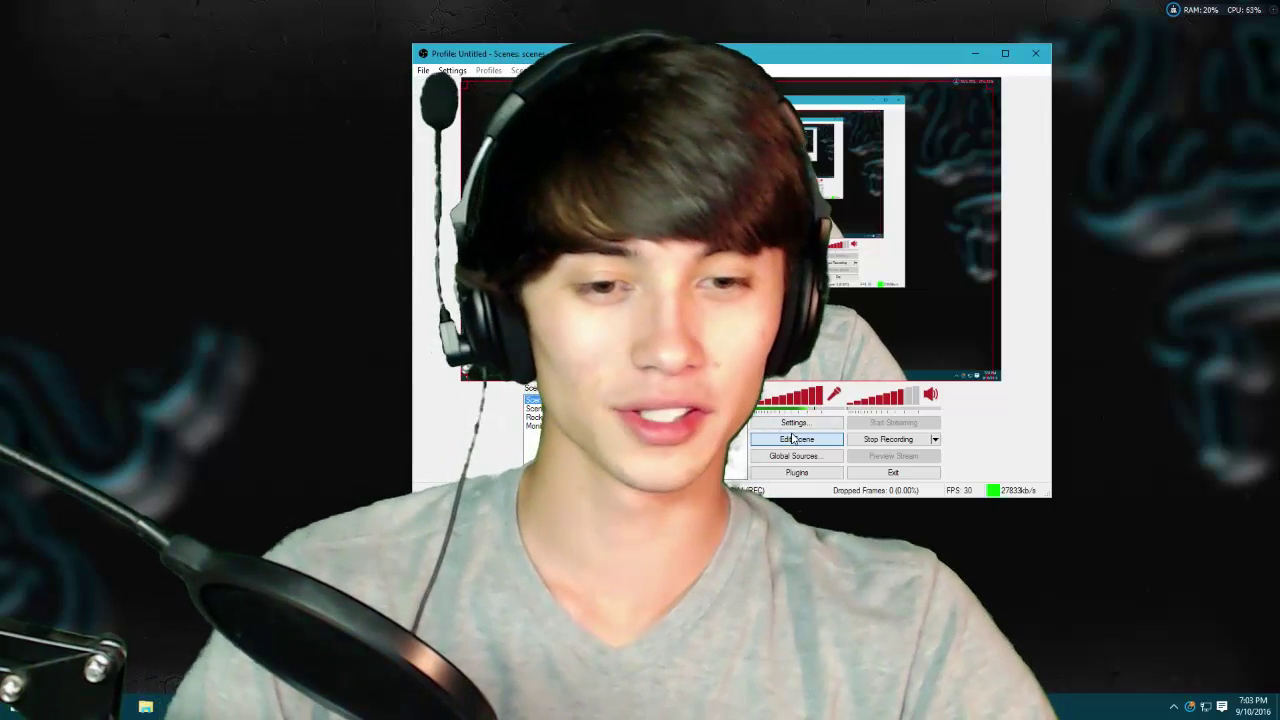
left_click(792, 440)
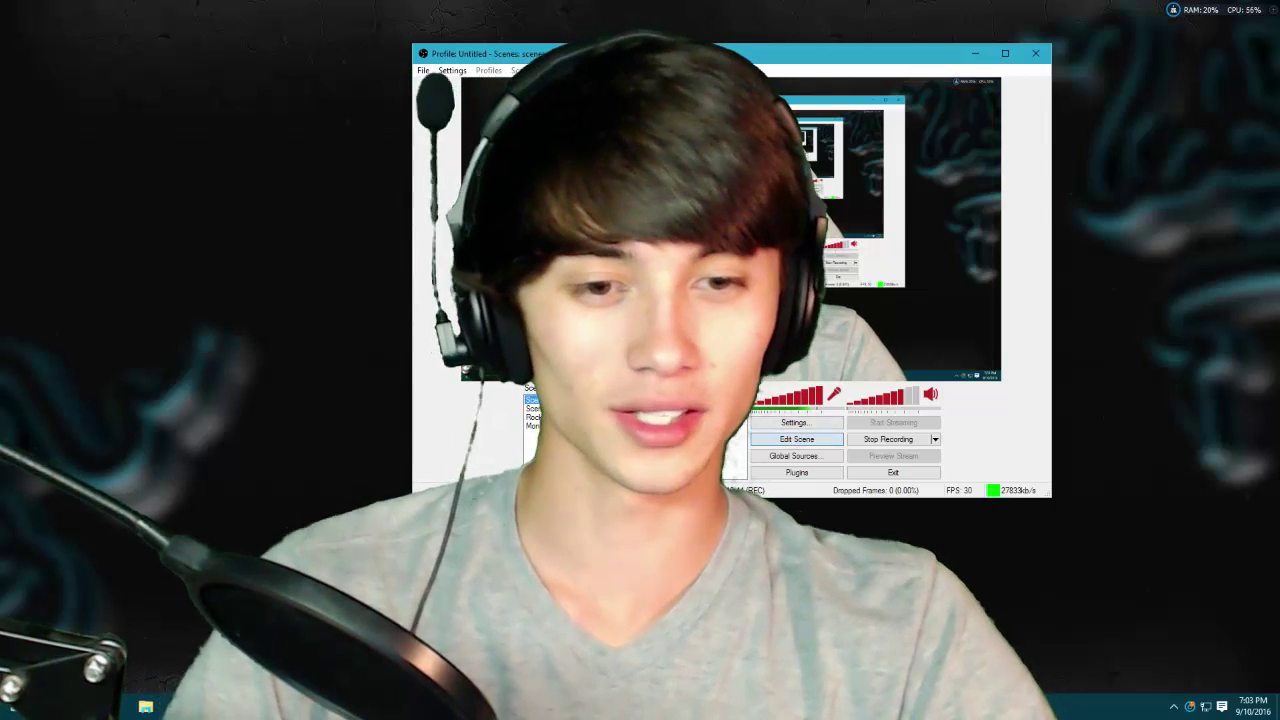
Shrink the webcam overlay back to a small picture in the lower-right area of the scene.
left_click(793, 440)
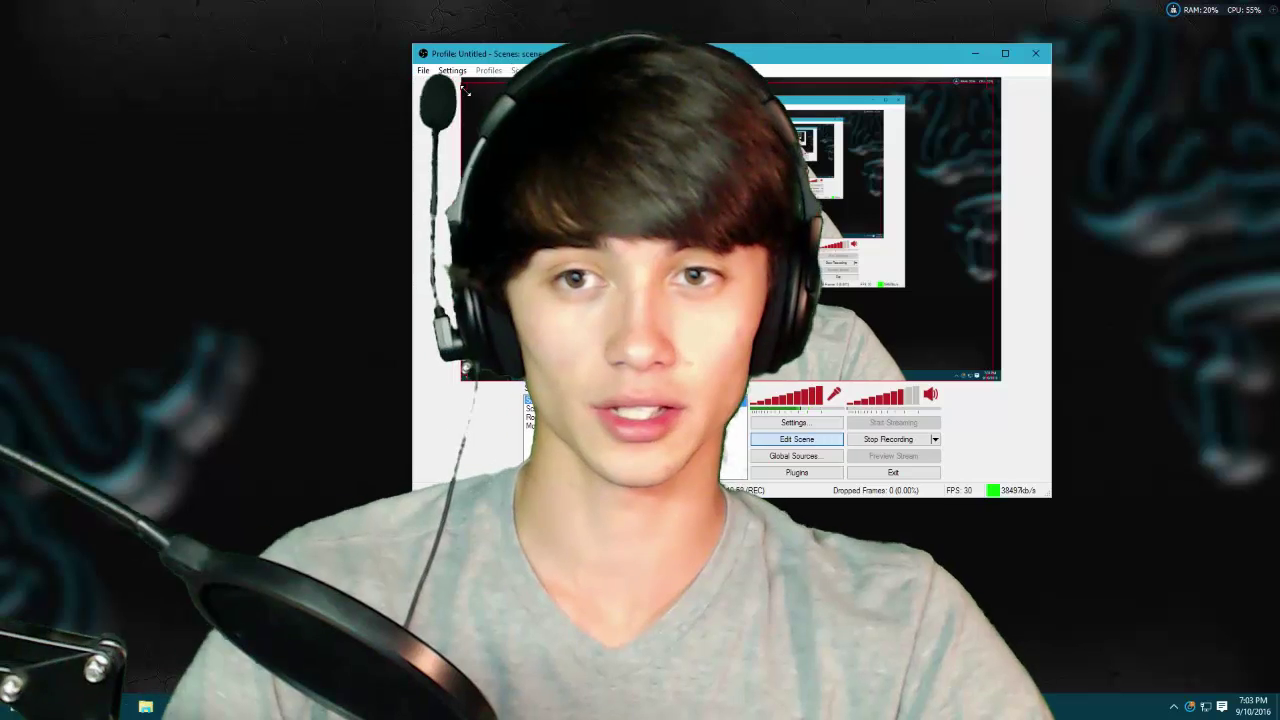
left_click_drag(465, 90, 796, 290)
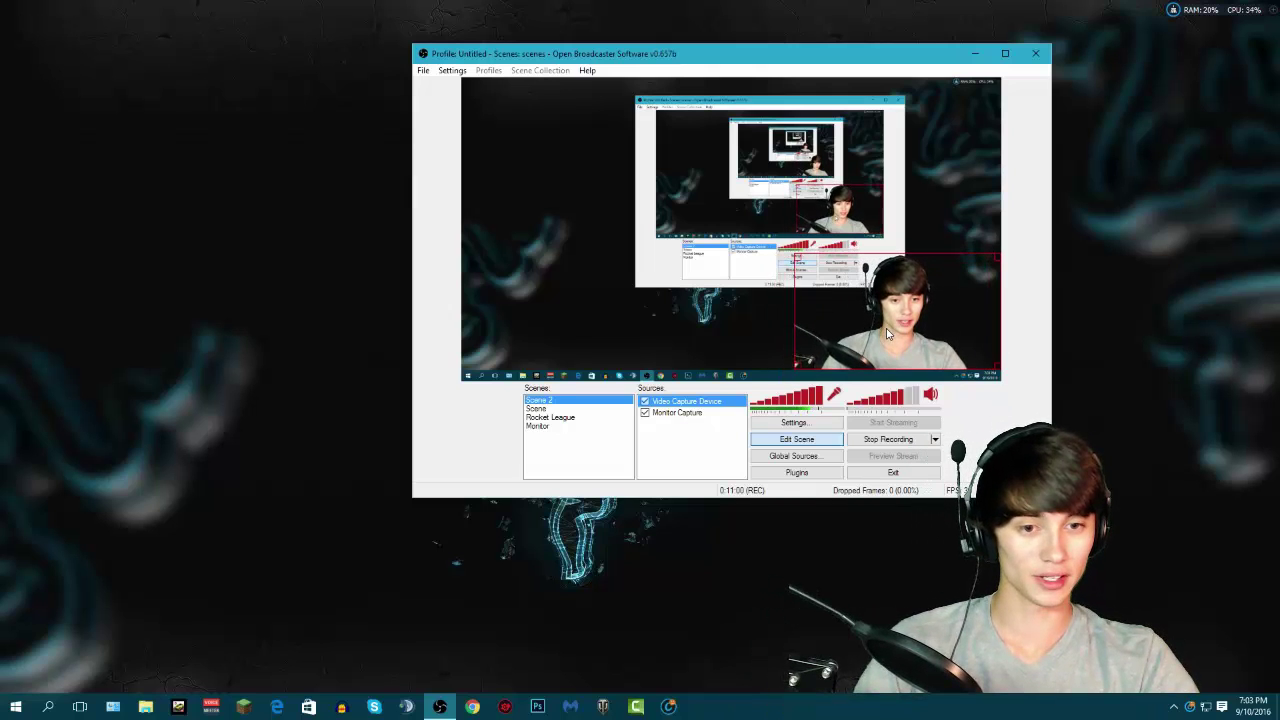
left_click_drag(794, 254, 817, 266)
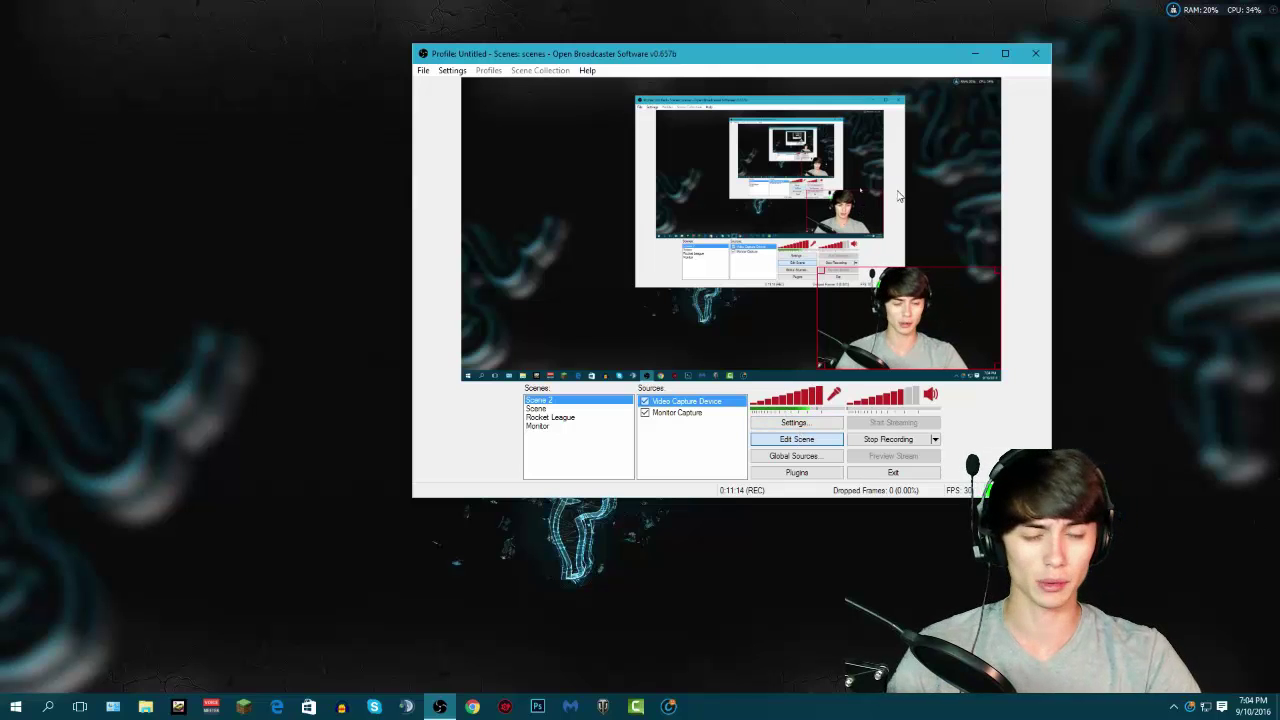
left_click_drag(880, 54, 856, 58)
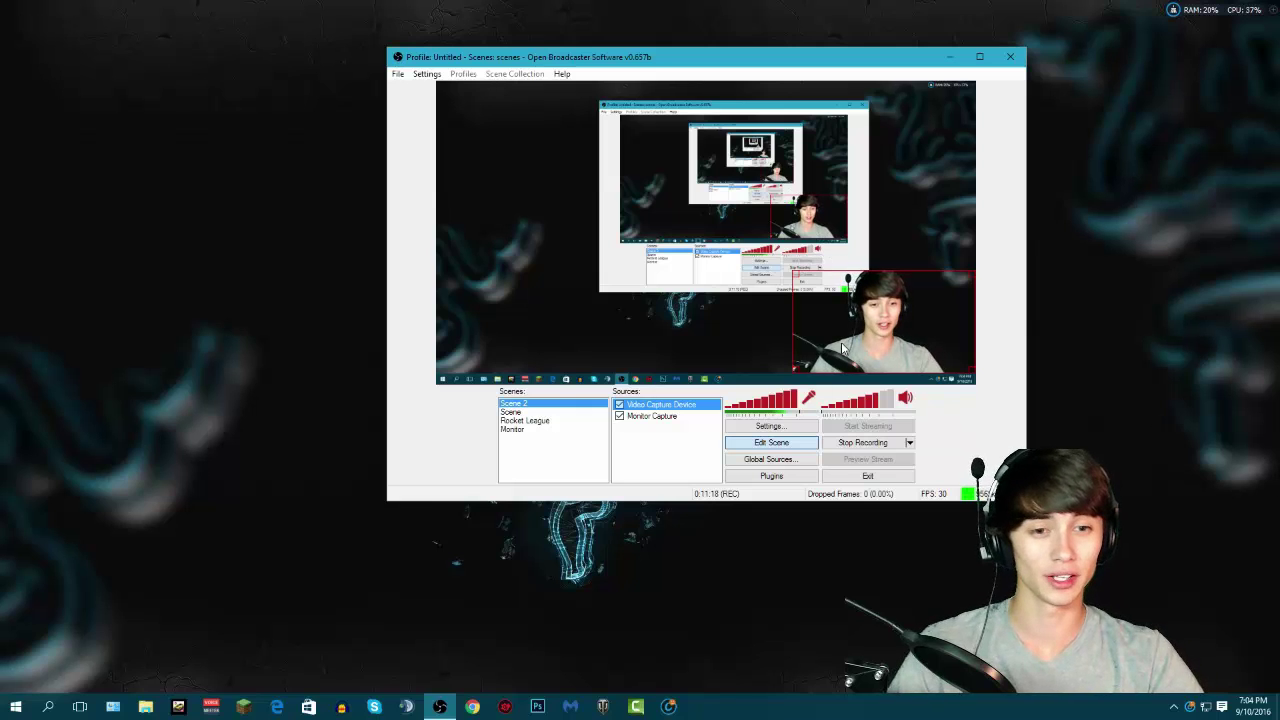
left_click_drag(864, 64, 869, 75)
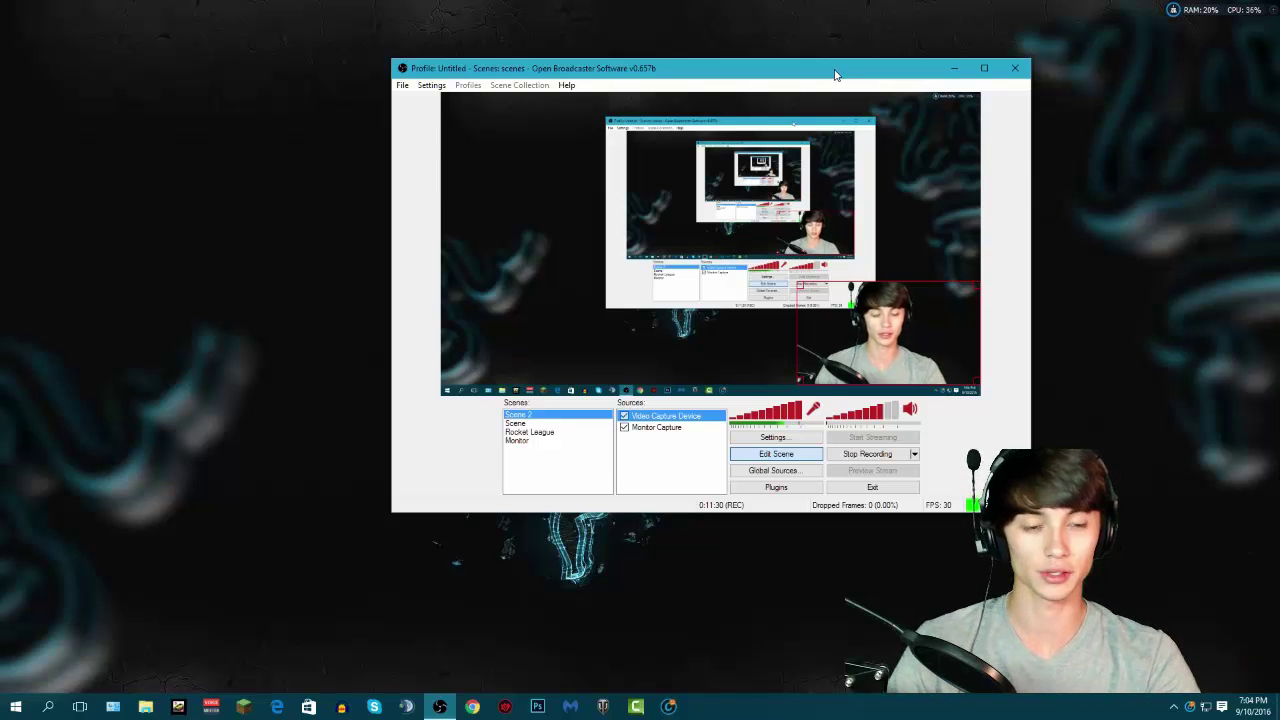
left_click_drag(828, 77, 828, 73)
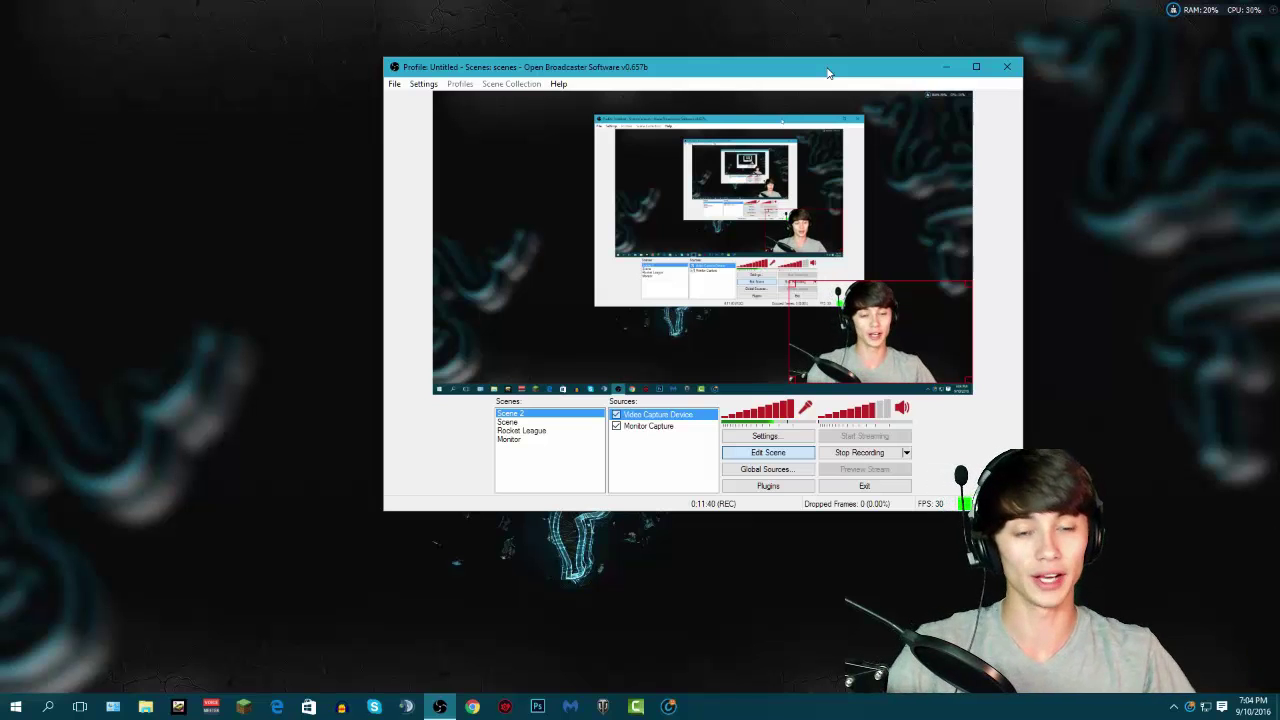
Start adding an Image source named Image to Scene 2, and close its settings without choosing a file.
right_click(629, 449)
mouse_move(663, 459)
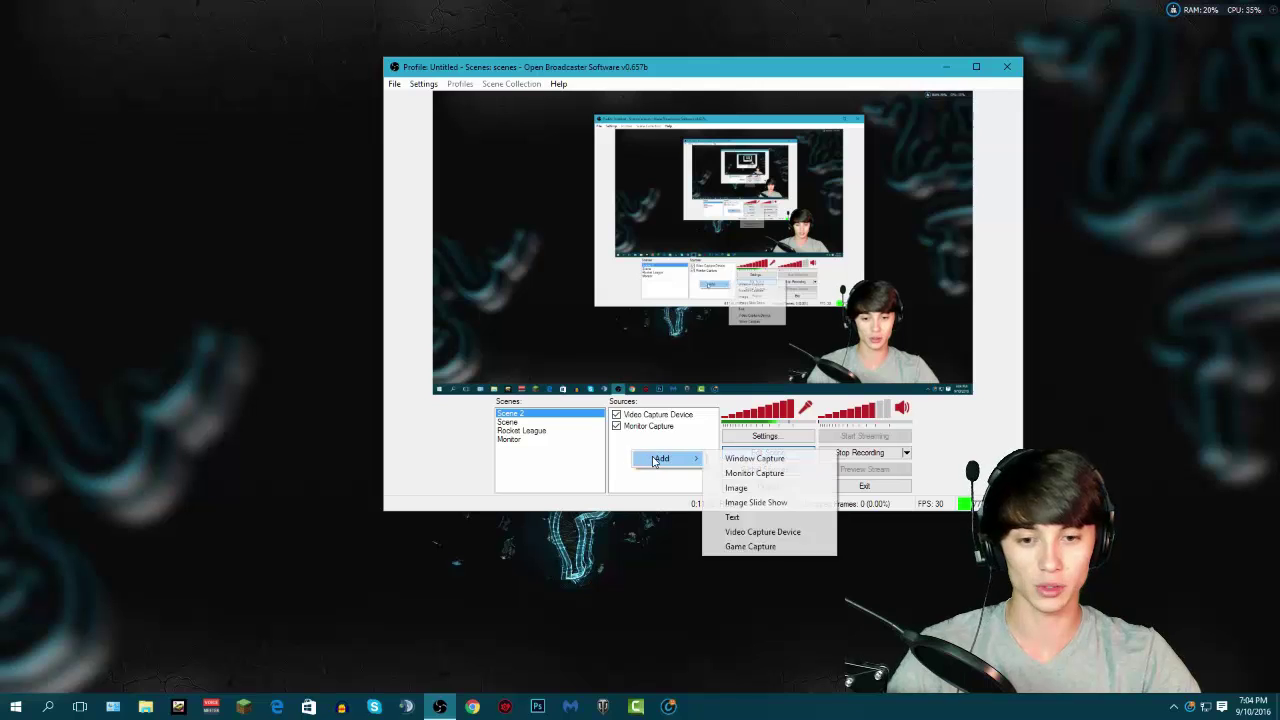
left_click(738, 487)
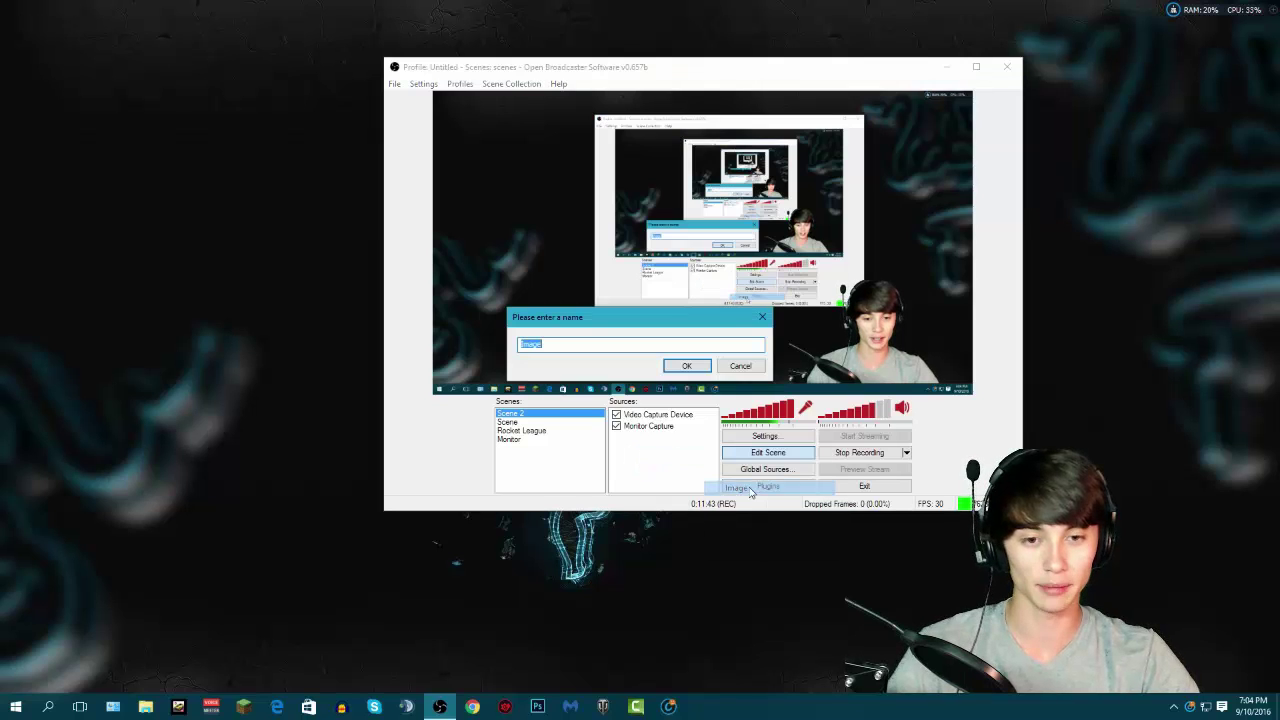
left_click(688, 366)
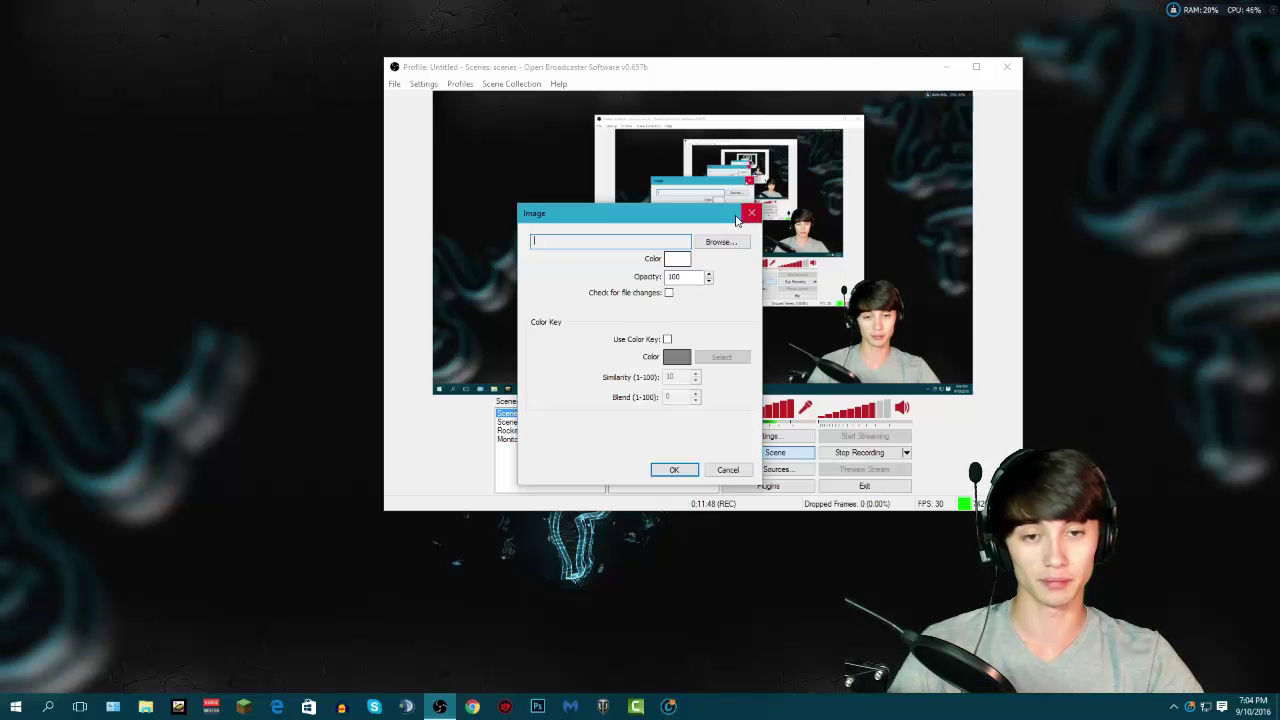
left_click(751, 215)
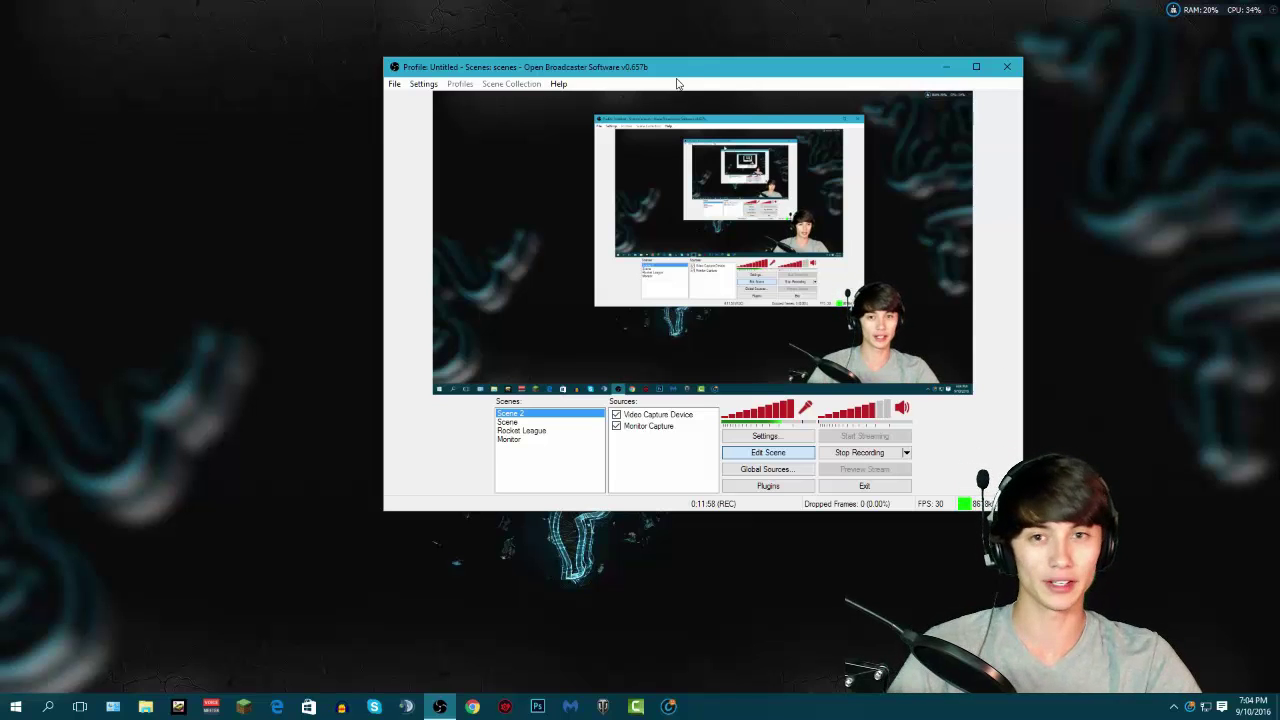
left_click_drag(800, 66, 778, 64)
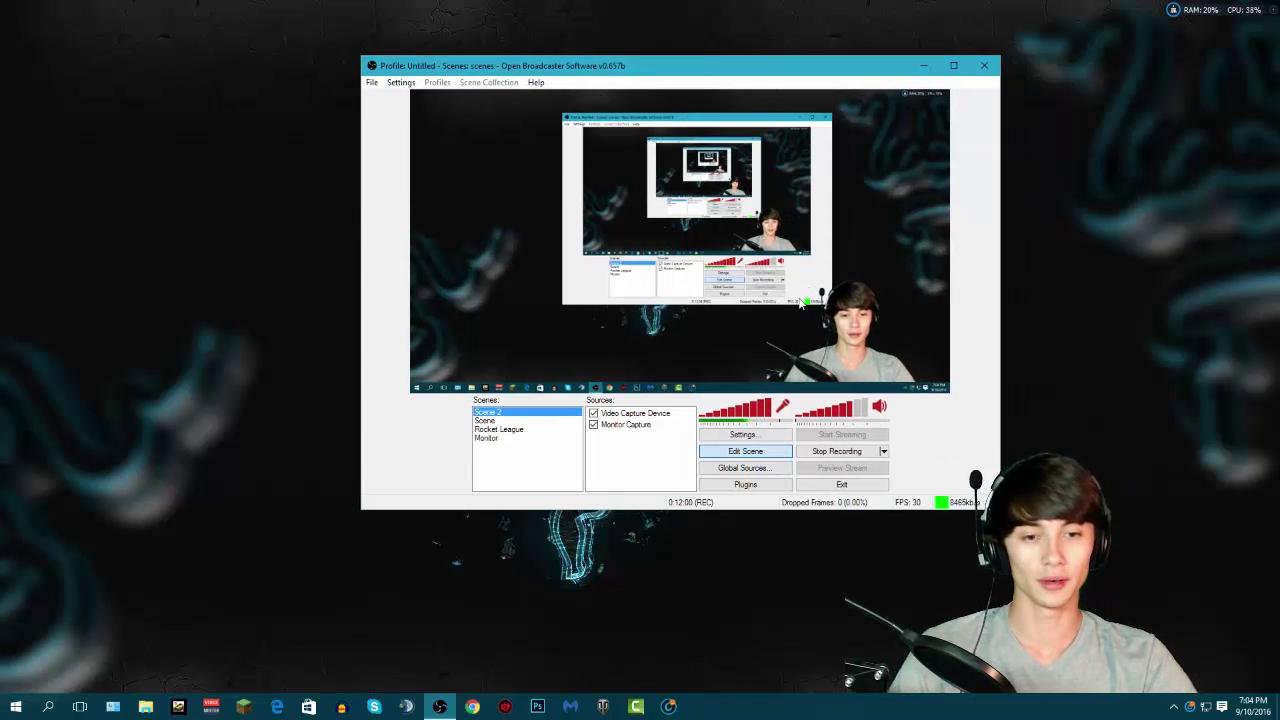
left_click_drag(760, 65, 790, 71)
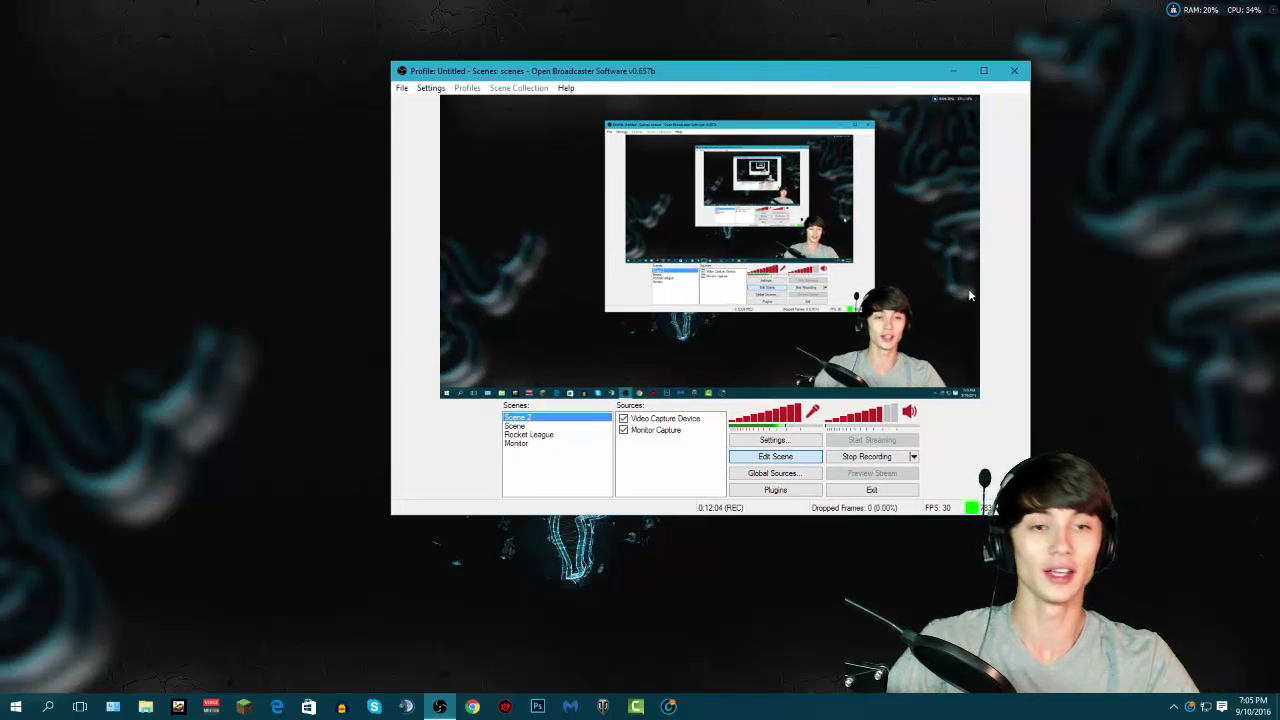
left_click_drag(838, 73, 826, 75)
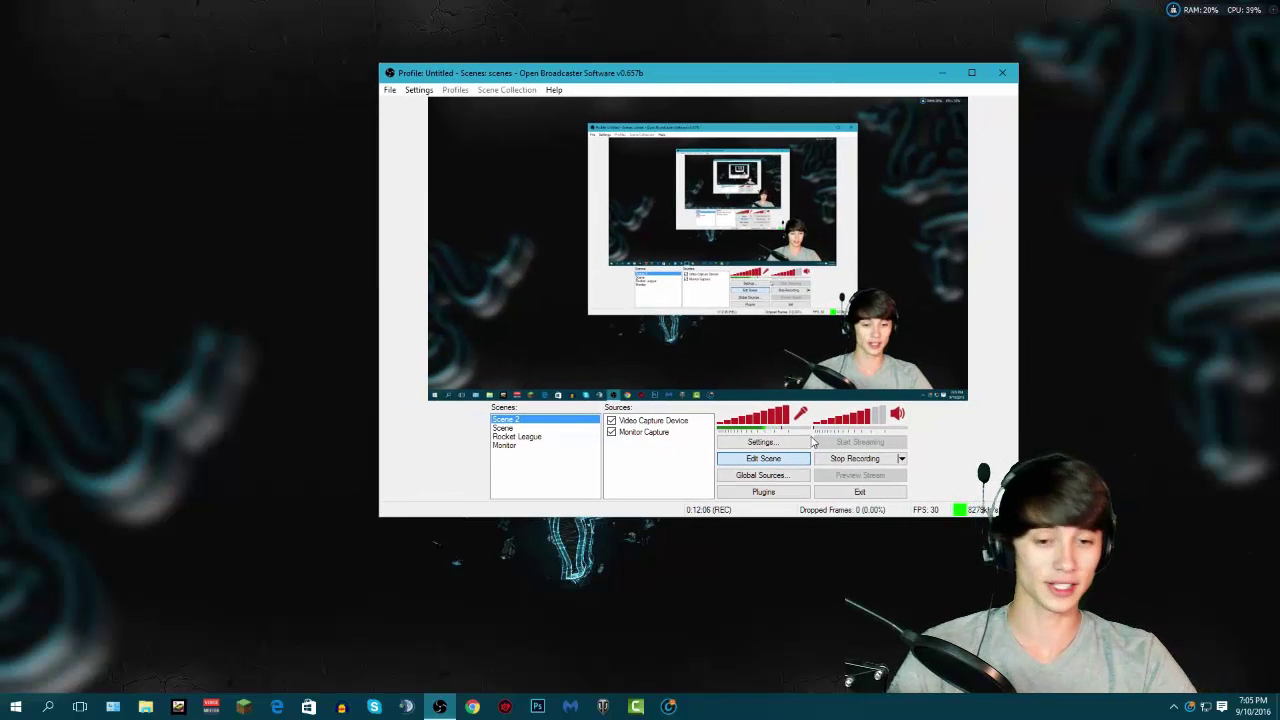